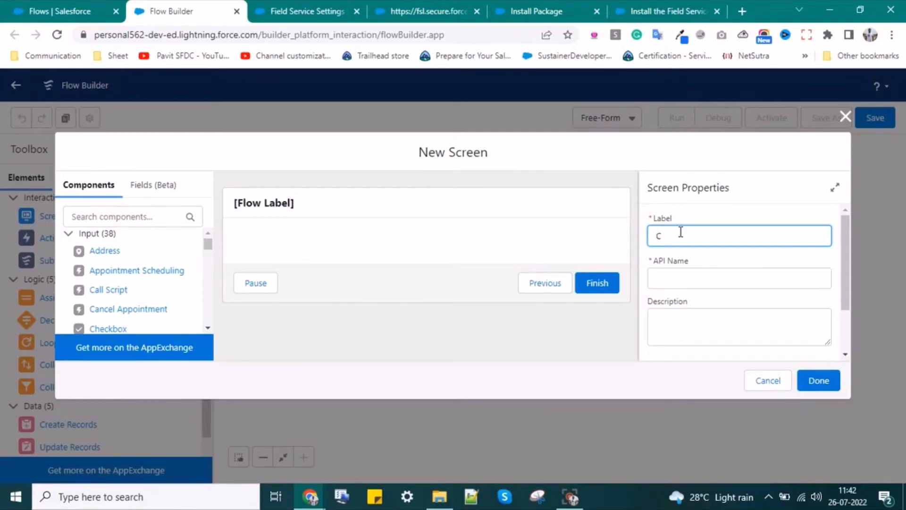
- Name the new screen 'Create Contact' (API name Create_Contact) and describe it as creating a Contact record from Account
text(eate Contact)
click(682, 274)
scroll(710, 321, down, 2)
click(688, 267)
text(To create Contact record from Account)
click(696, 264)
text(a)
click(705, 315)
click(703, 346)
scroll(772, 305, down, 3)
click(819, 380)
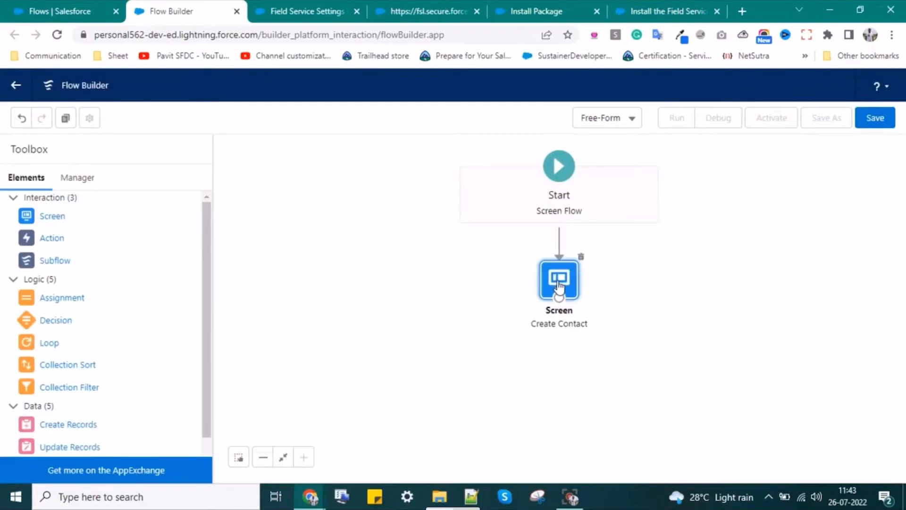
- Reopen the Create Contact screen and drop a Name component onto it
double_click(559, 286)
drag(100, 296, 520, 270)
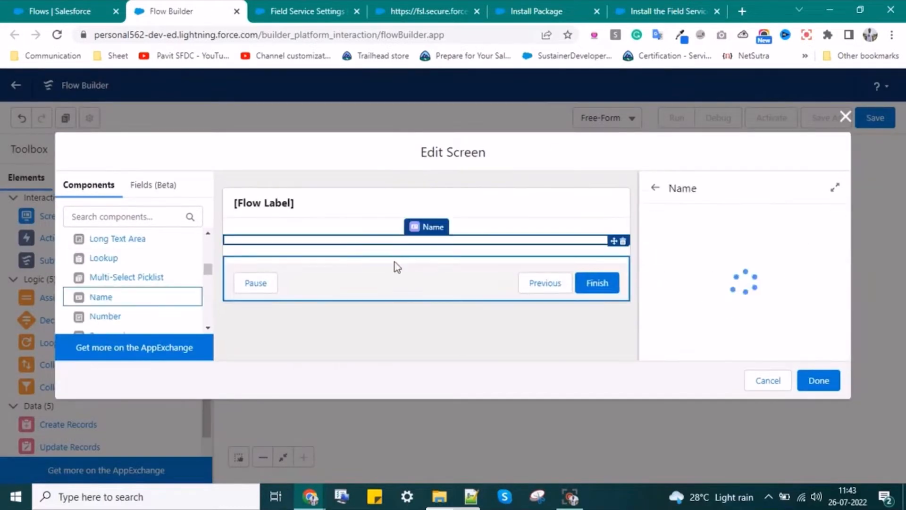
click(691, 238)
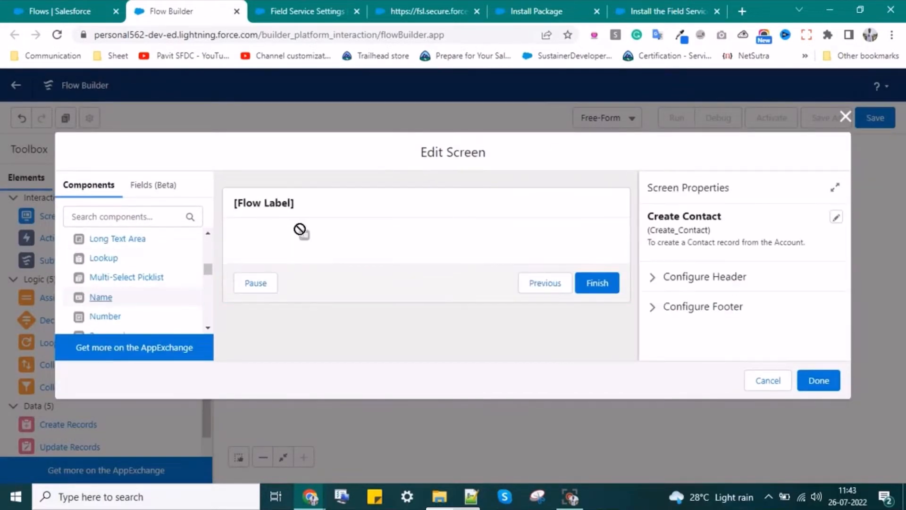
- Place the Name component on the screen and give it an API name
drag(299, 228, 284, 238)
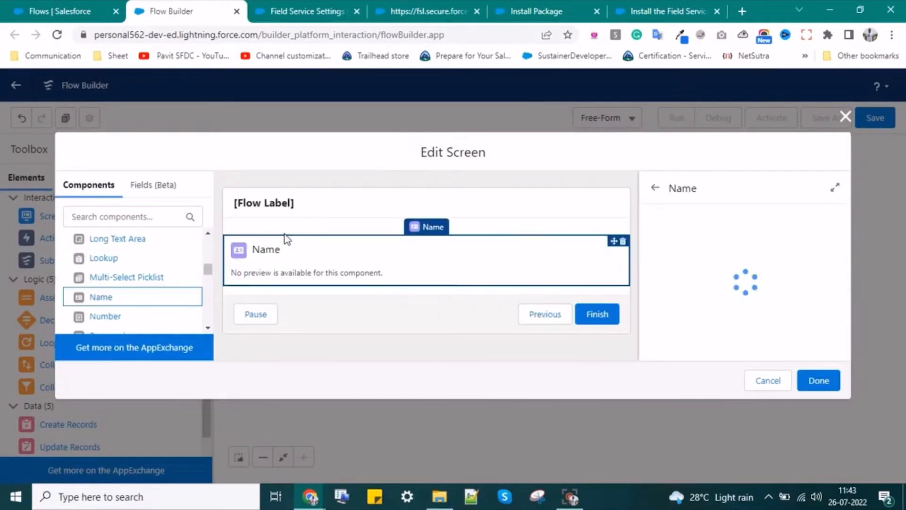
click(396, 262)
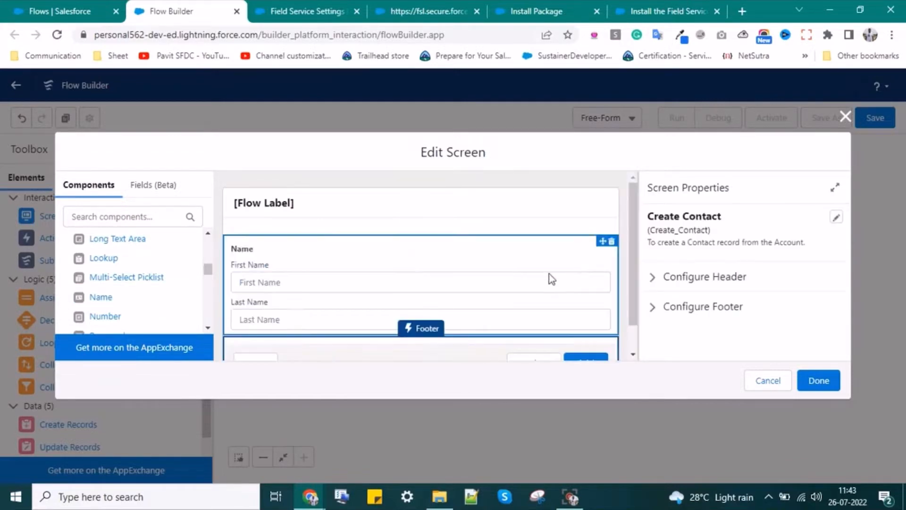
click(307, 289)
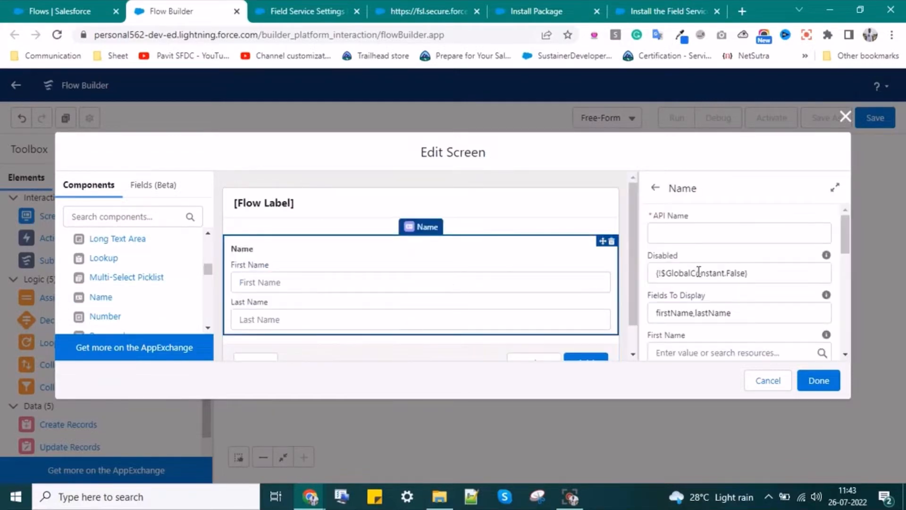
click(691, 240)
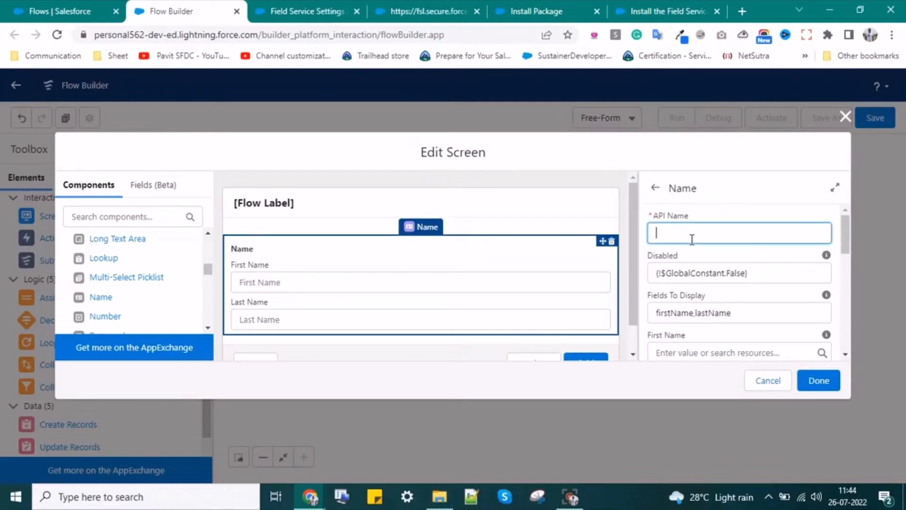
text(Name)
click(643, 268)
- Review the Name component's First Name and Last Name properties and expand its visibility settings
scroll(683, 323, down, 2)
scroll(683, 323, down, 3)
scroll(684, 324, up, 3)
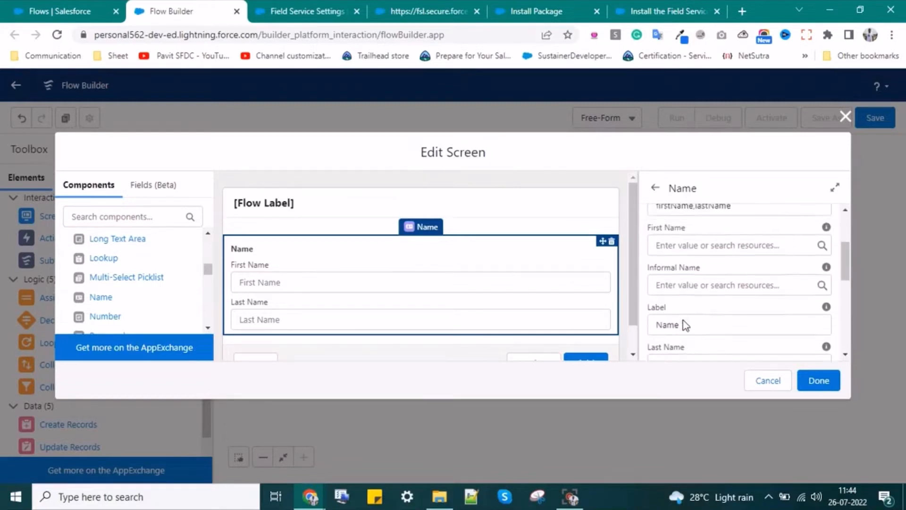
click(664, 281)
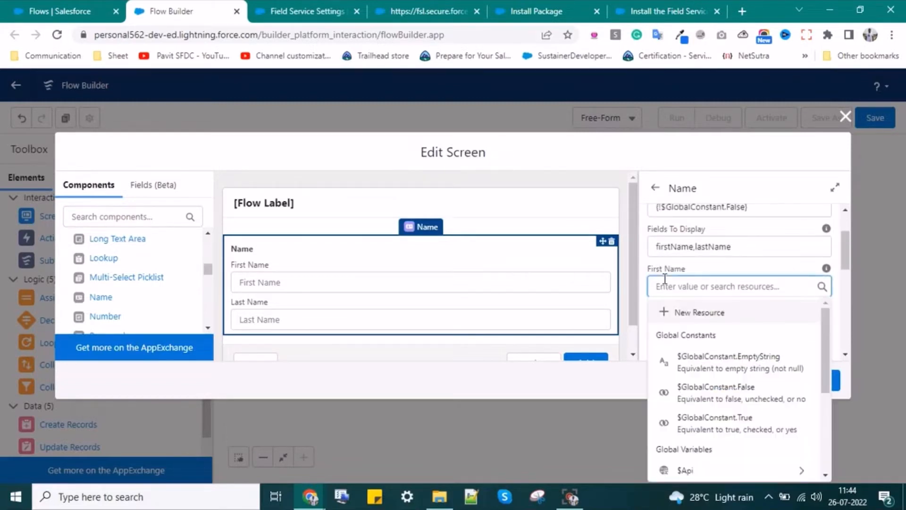
click(720, 266)
scroll(693, 283, down, 1)
scroll(693, 289, down, 1)
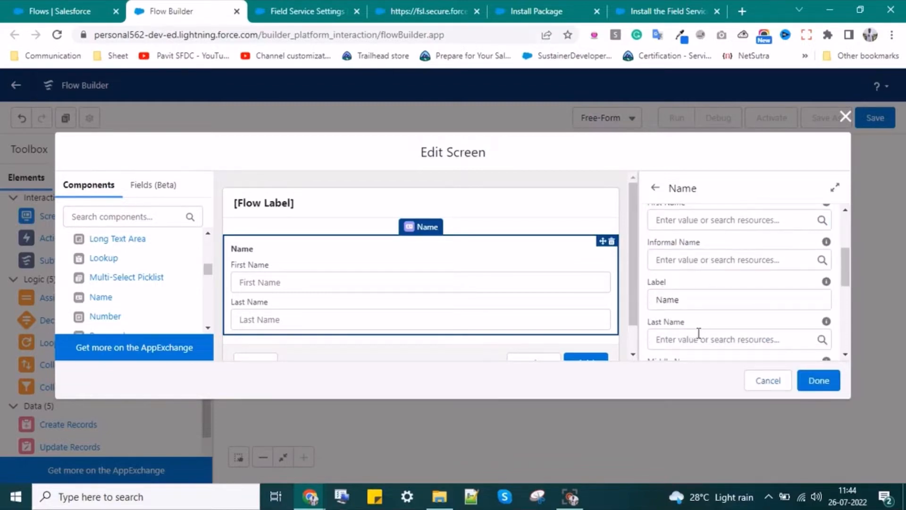
scroll(698, 333, down, 1)
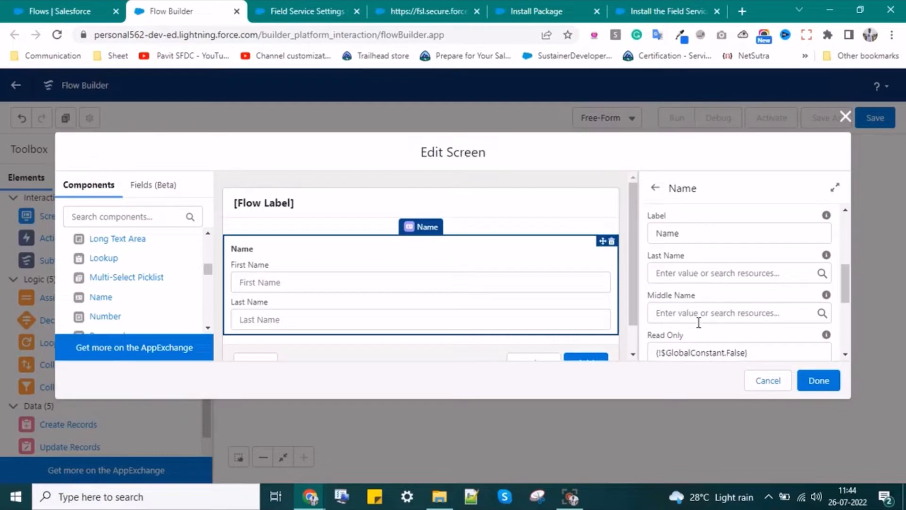
scroll(703, 310, down, 1)
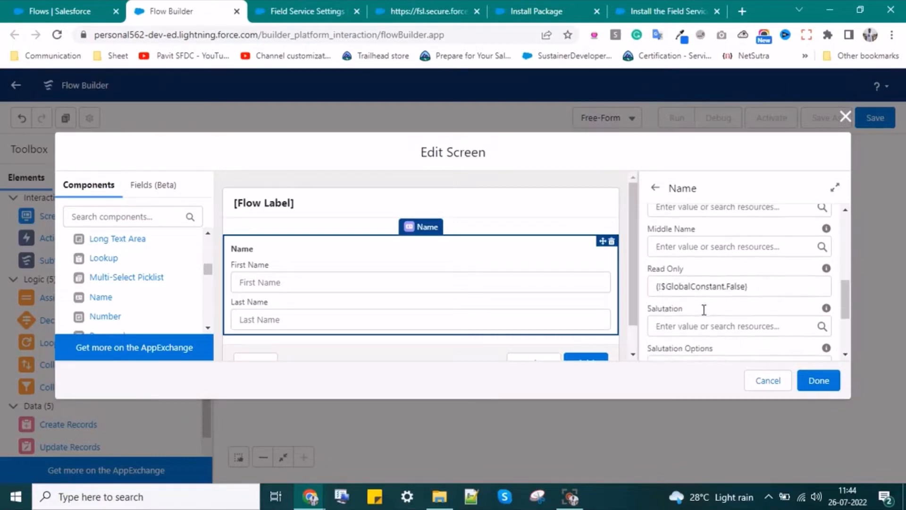
scroll(705, 314, down, 2)
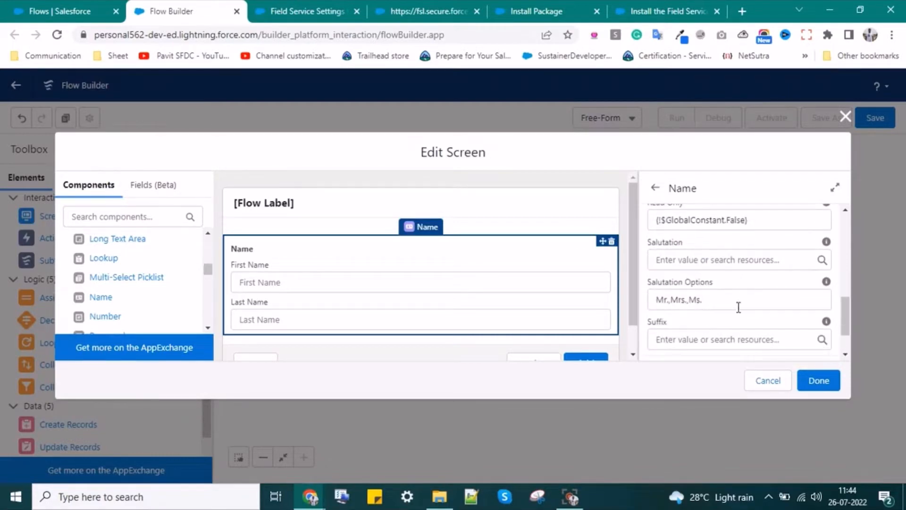
scroll(797, 339, down, 1)
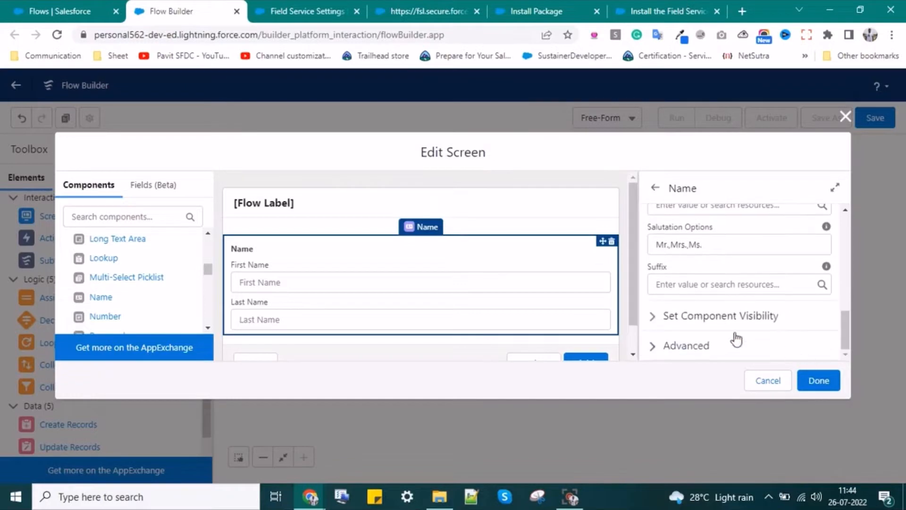
click(672, 320)
scroll(685, 313, down, 2)
click(689, 298)
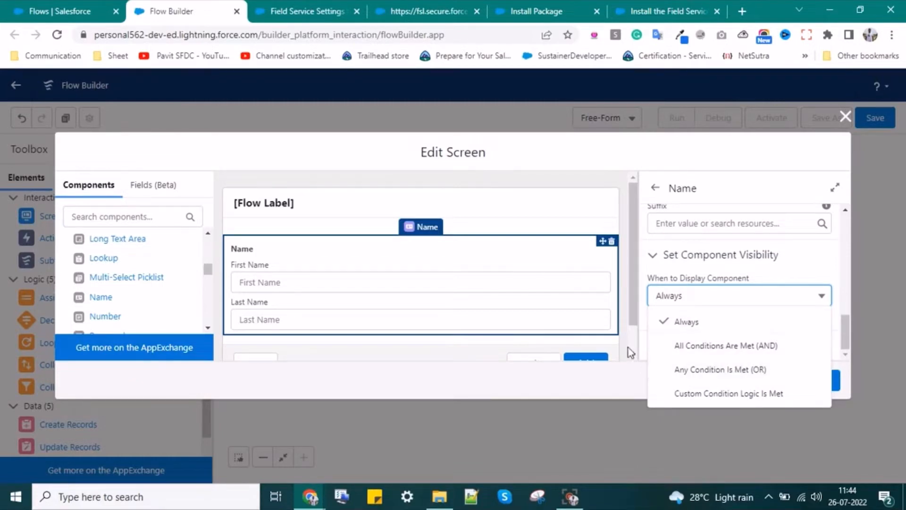
click(657, 274)
click(660, 296)
click(652, 263)
click(657, 346)
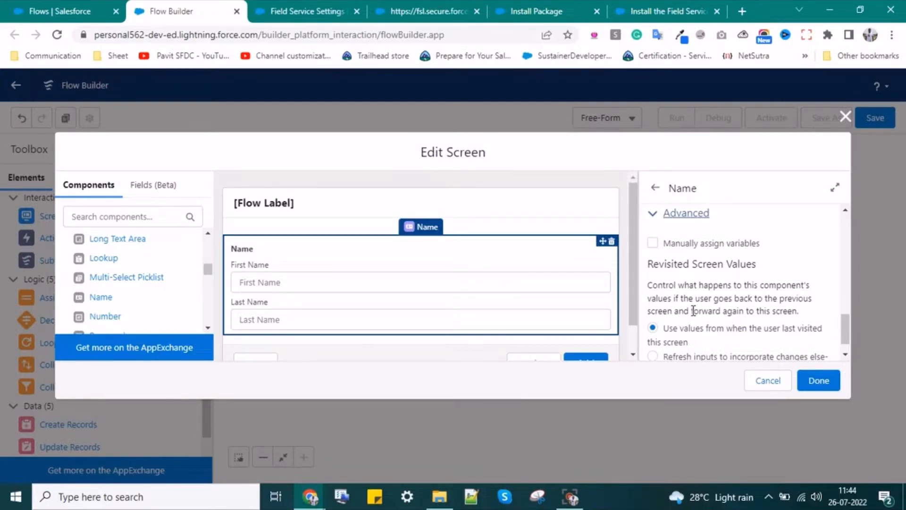
scroll(693, 314, down, 1)
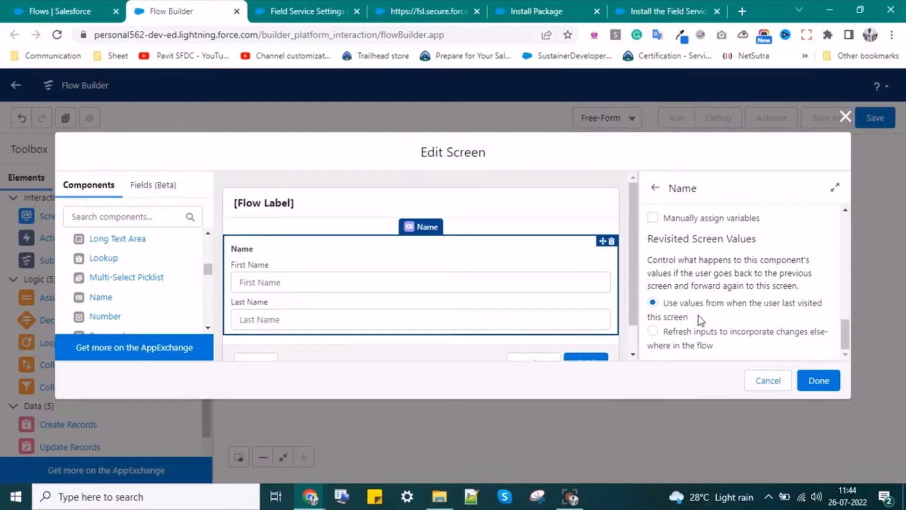
scroll(695, 322, up, 2)
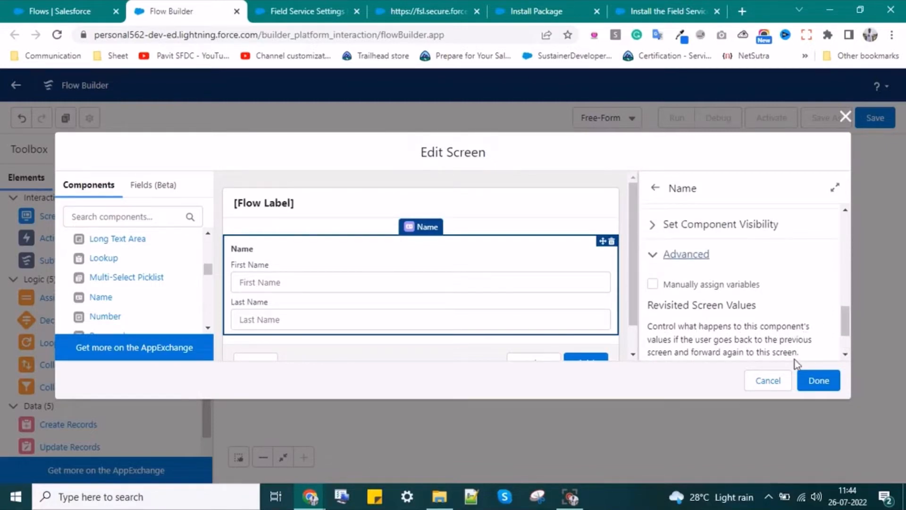
scroll(679, 338, down, 2)
scroll(678, 340, up, 3)
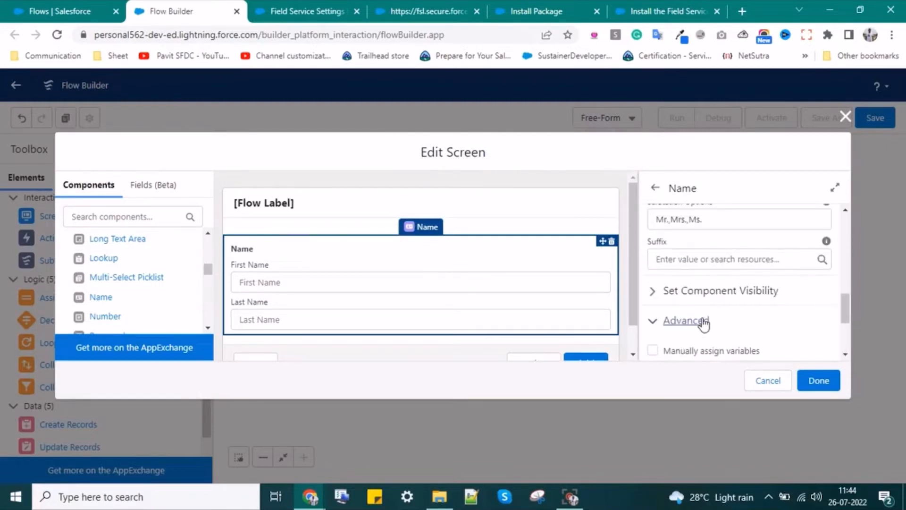
scroll(700, 316, down, 2)
click(651, 285)
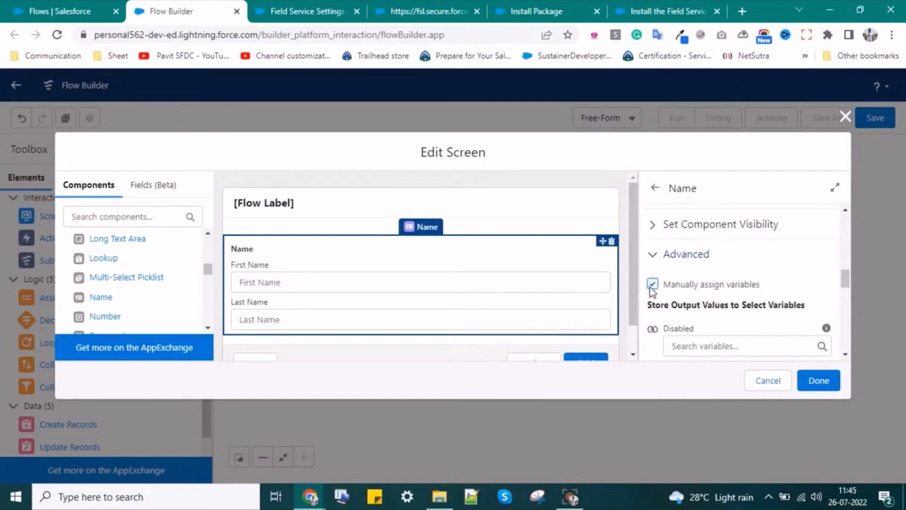
scroll(748, 335, down, 3)
scroll(746, 334, up, 1)
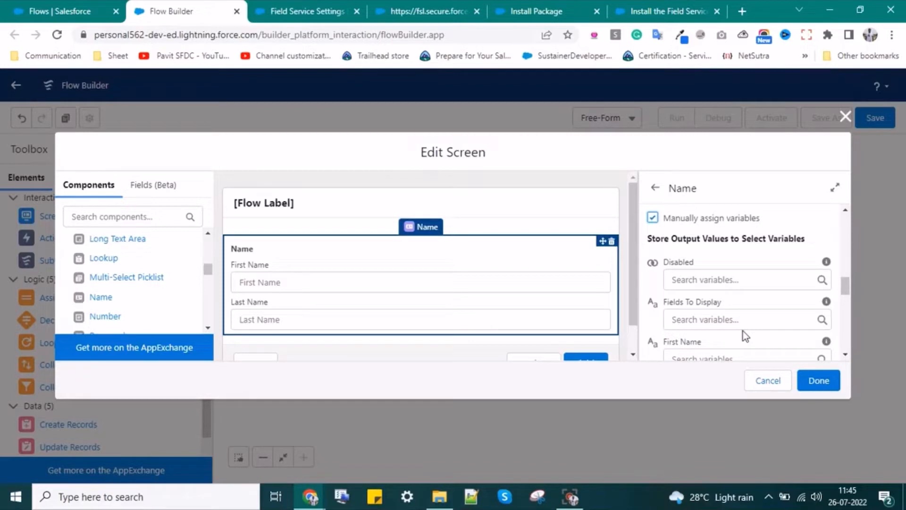
click(652, 217)
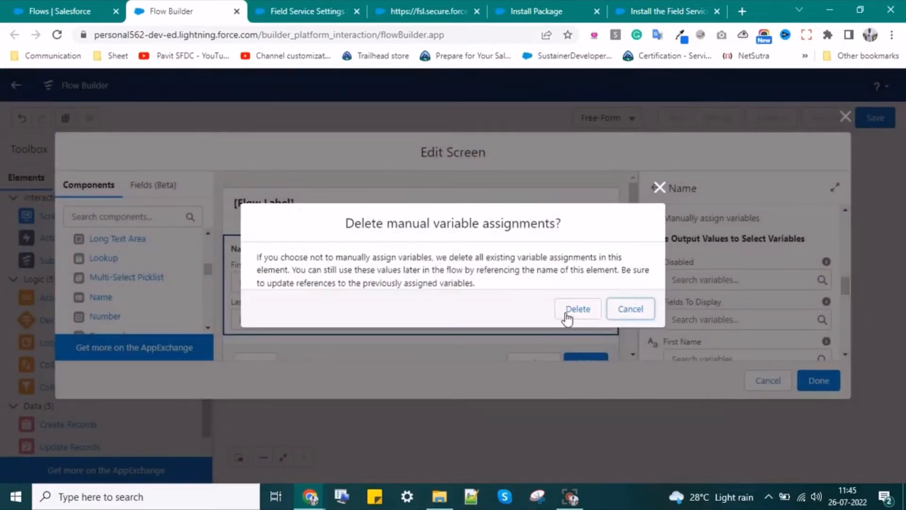
click(568, 309)
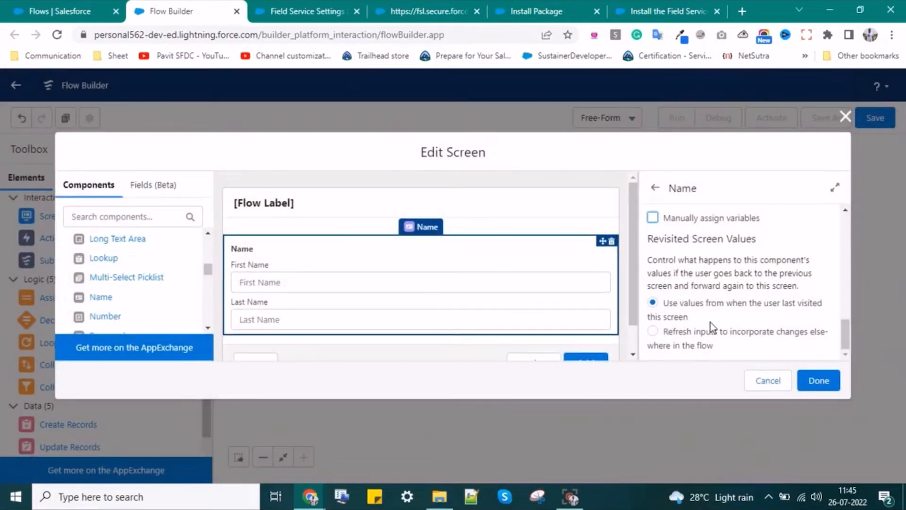
scroll(709, 322, up, 10)
scroll(132, 251, up, 5)
click(131, 251)
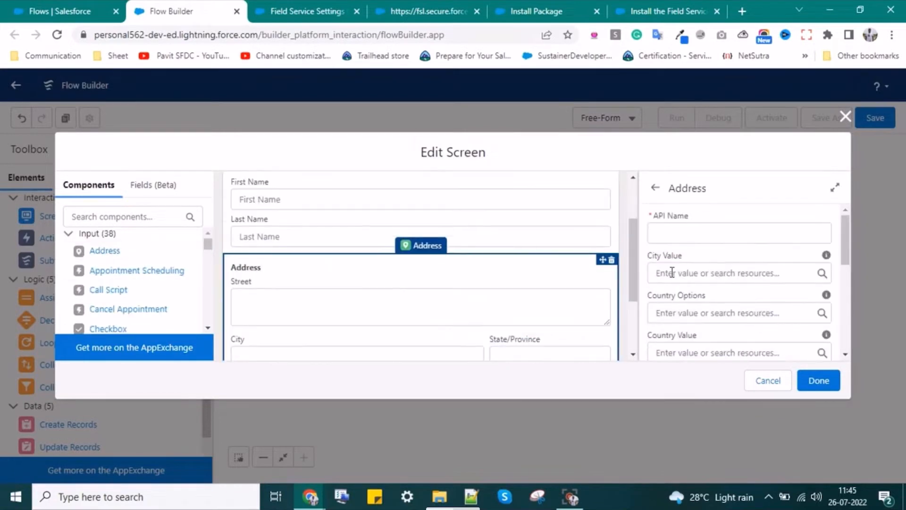
scroll(675, 275, down, 3)
- Browse the Address component's State/Province Options resources, then dismiss the list
scroll(673, 275, down, 4)
scroll(673, 273, up, 2)
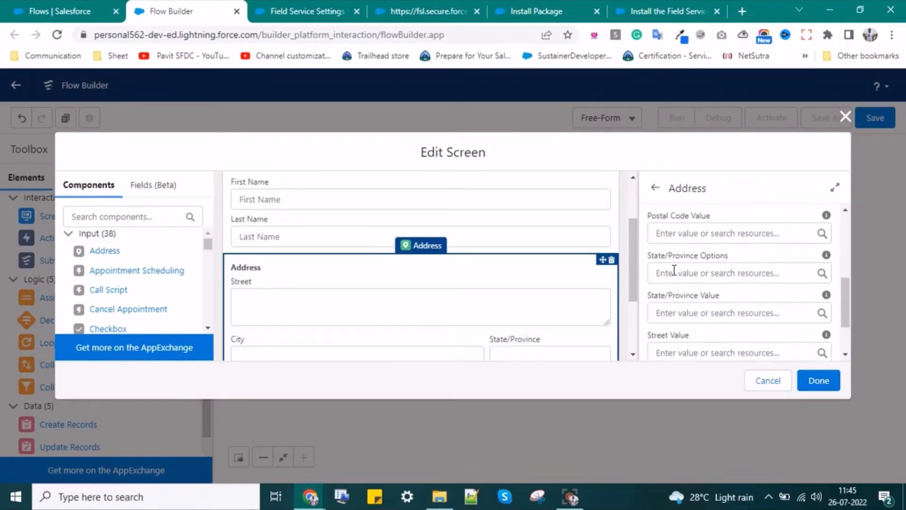
click(673, 271)
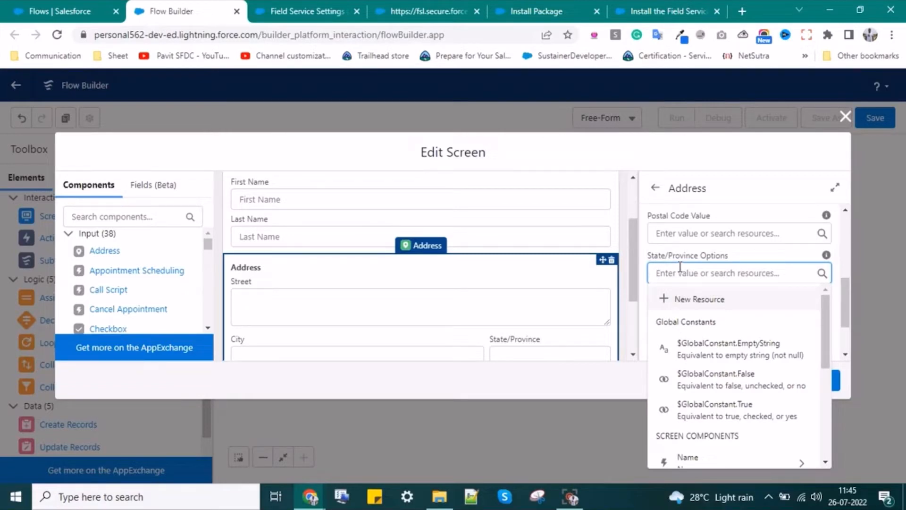
scroll(689, 255, down, 2)
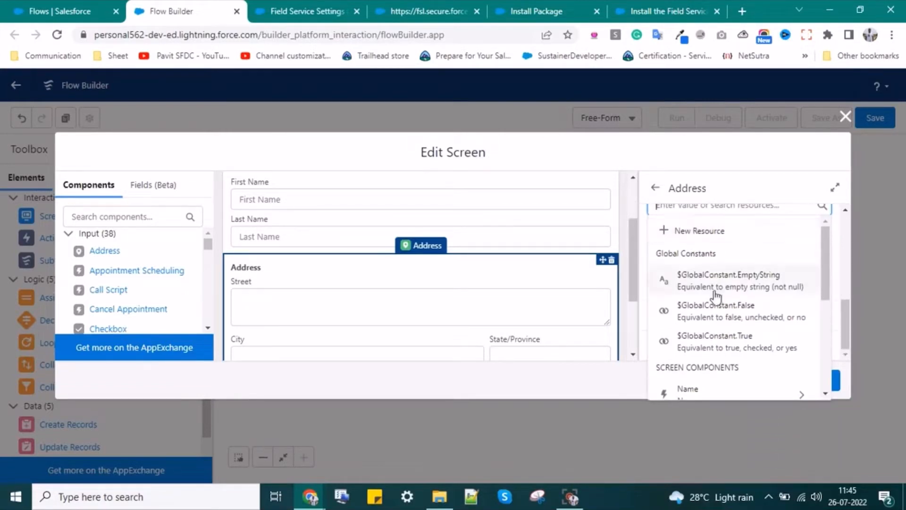
click(638, 277)
scroll(675, 245, up, 3)
- Set the Address component's API name to Billing_Address, replacing the invalid space with an underscore
click(674, 232)
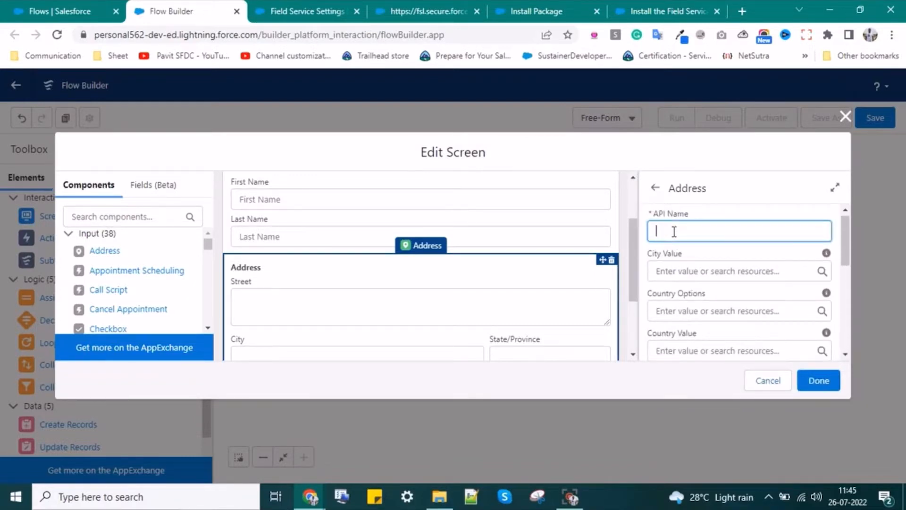
text(Bill)
text(ingAdd)
text(g)
click(663, 271)
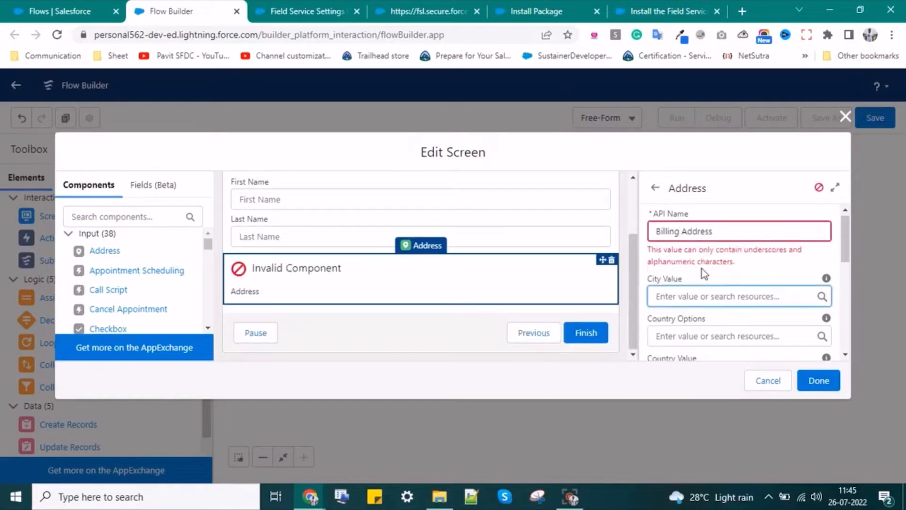
click(683, 231)
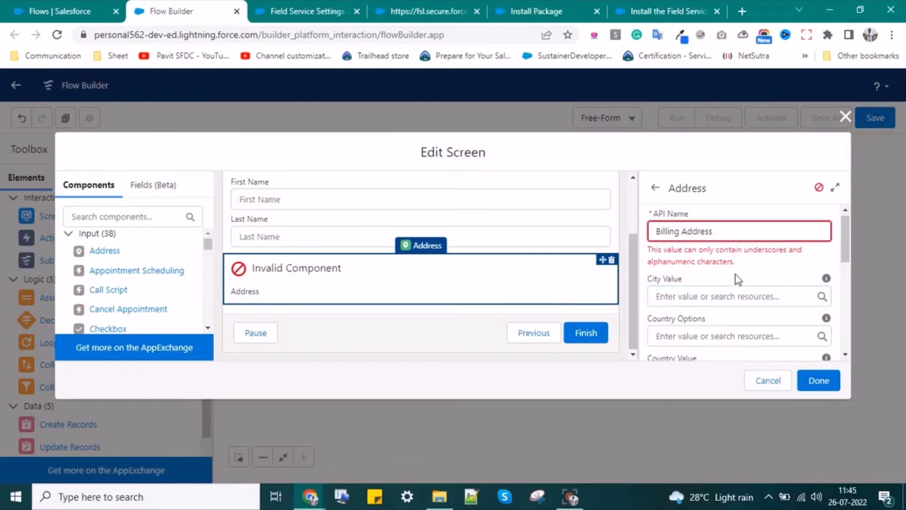
key(BackSpace)
text(_)
click(728, 278)
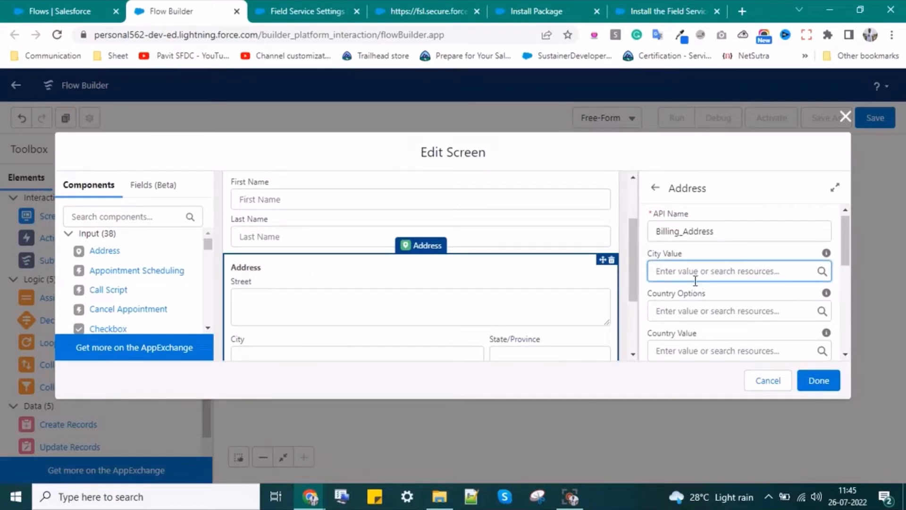
- Add an Appointment Scheduling component above Address and check its Service Appointment ID resources
click(698, 312)
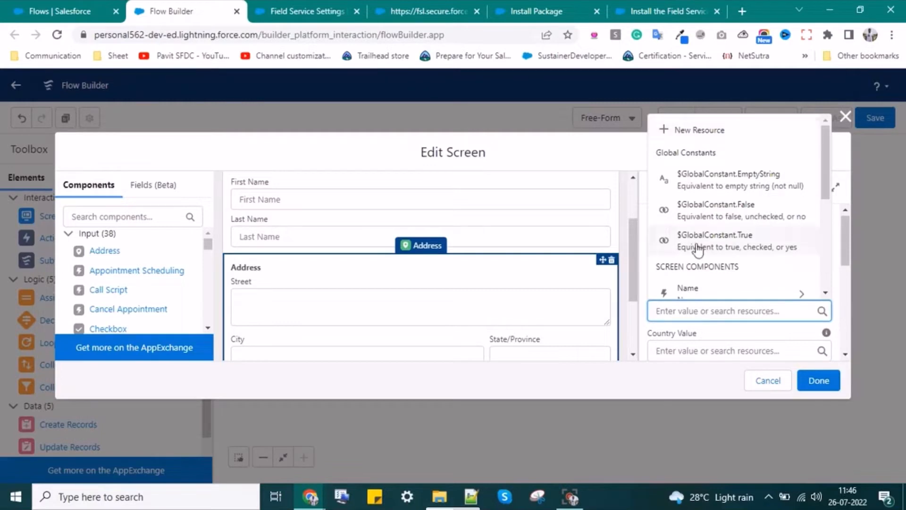
scroll(703, 227, down, 5)
drag(137, 271, 562, 269)
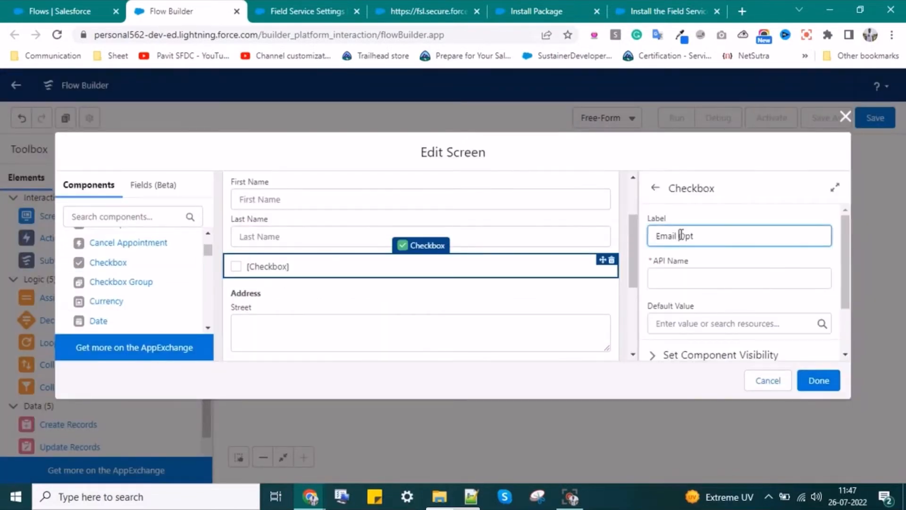
drag(121, 281, 252, 284)
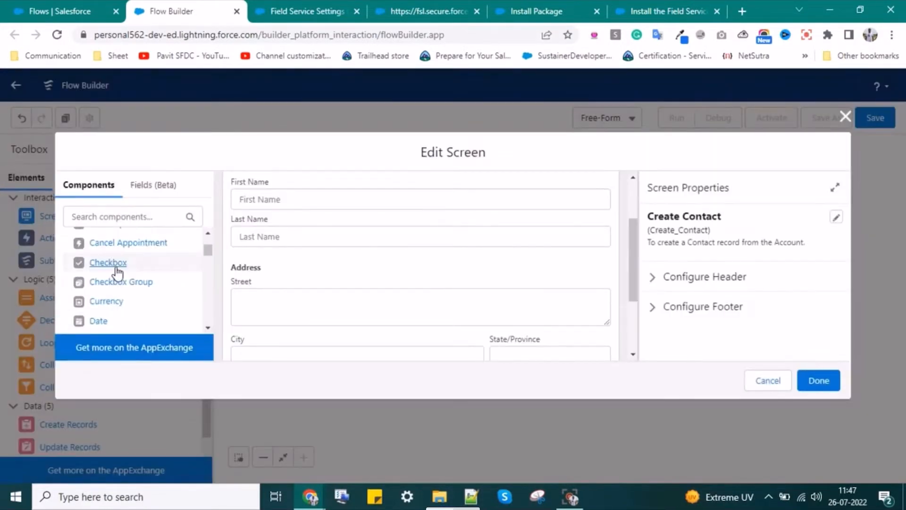
click(109, 263)
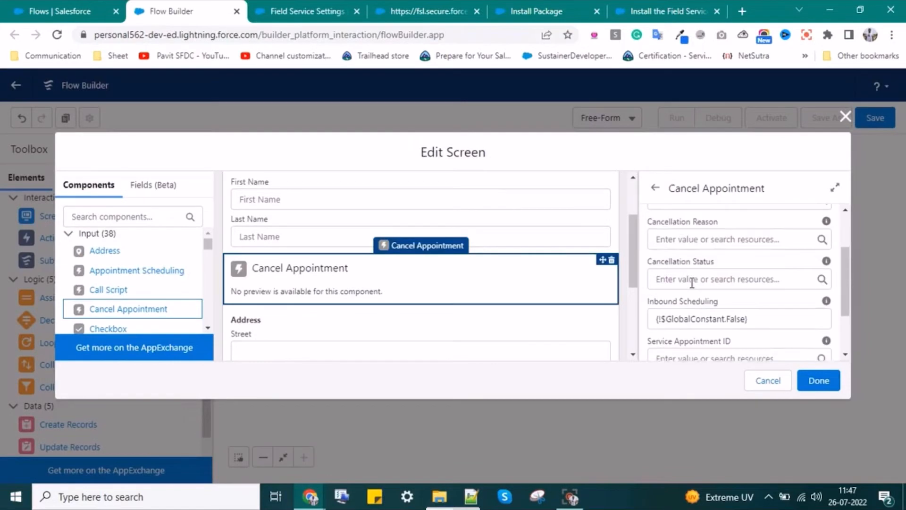
scroll(692, 282, down, 2)
scroll(691, 282, down, 1)
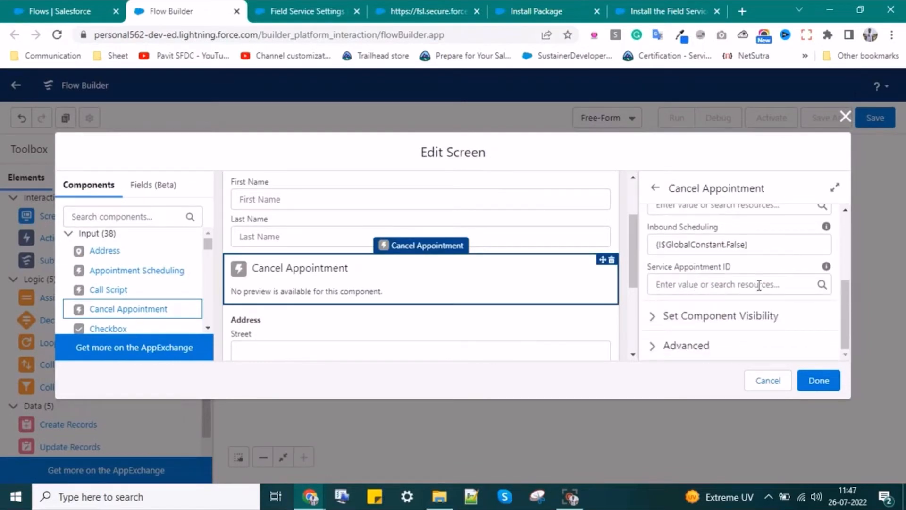
click(742, 284)
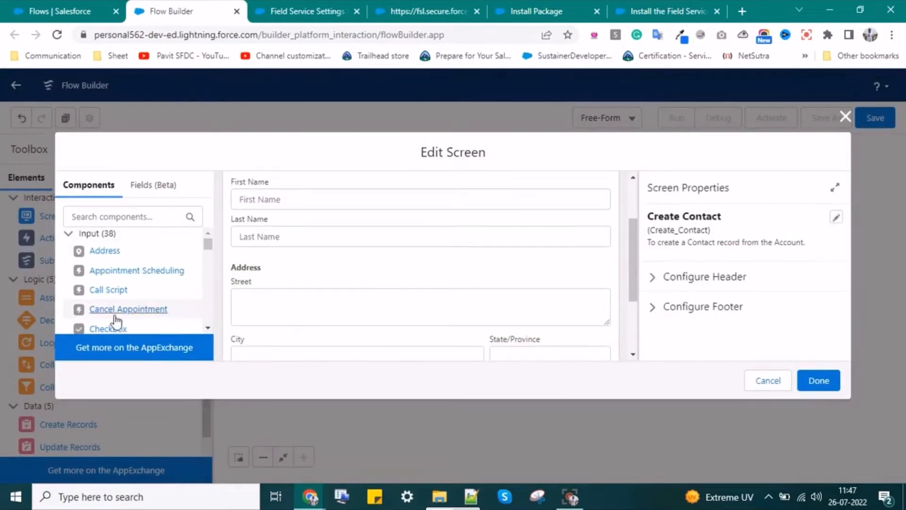
- Add a Cancel Appointment component below the name fields, then delete it
drag(113, 309, 363, 263)
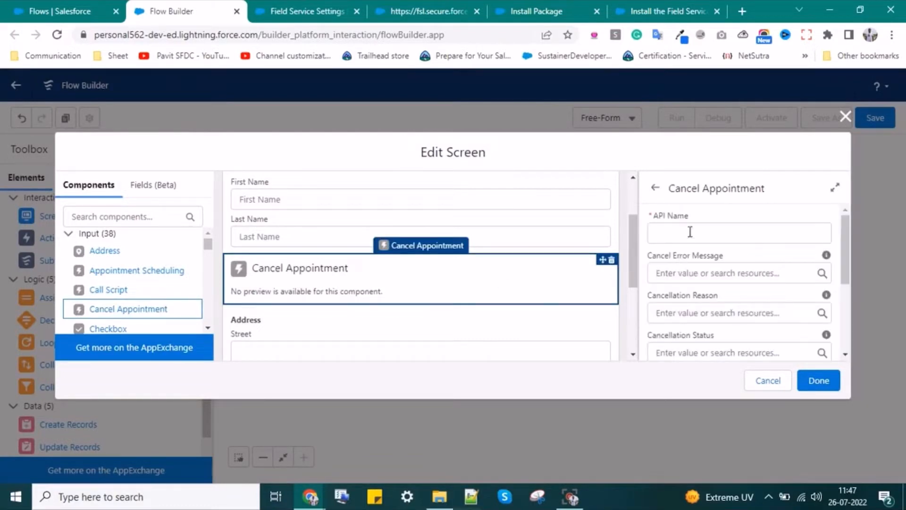
scroll(692, 283, down, 4)
scroll(692, 282, down, 1)
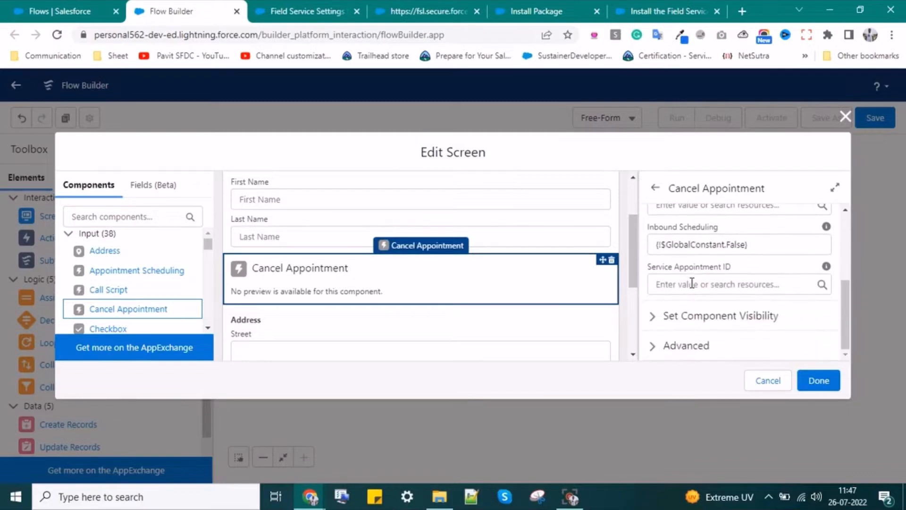
click(703, 284)
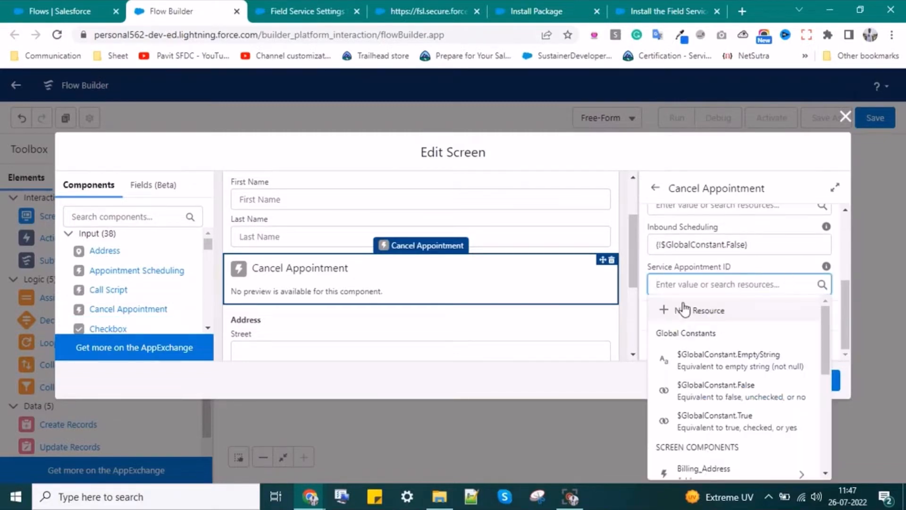
click(612, 260)
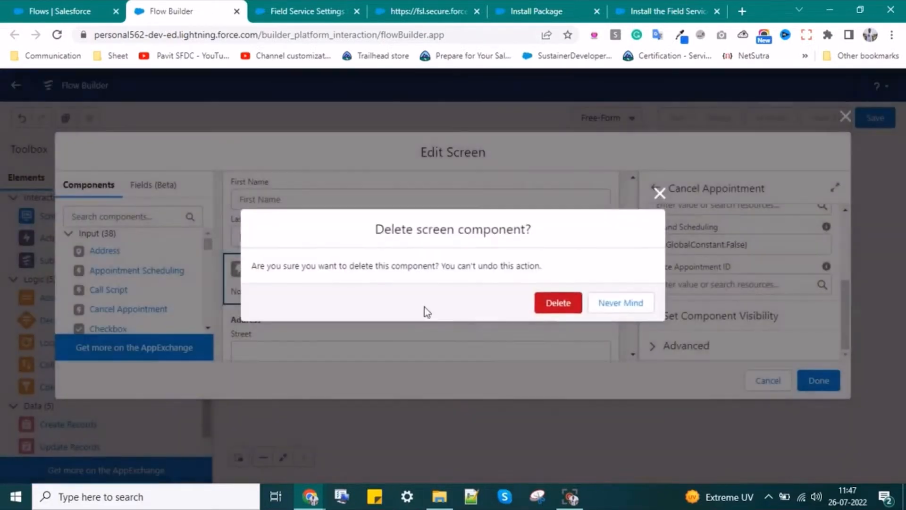
click(559, 303)
scroll(127, 292, down, 3)
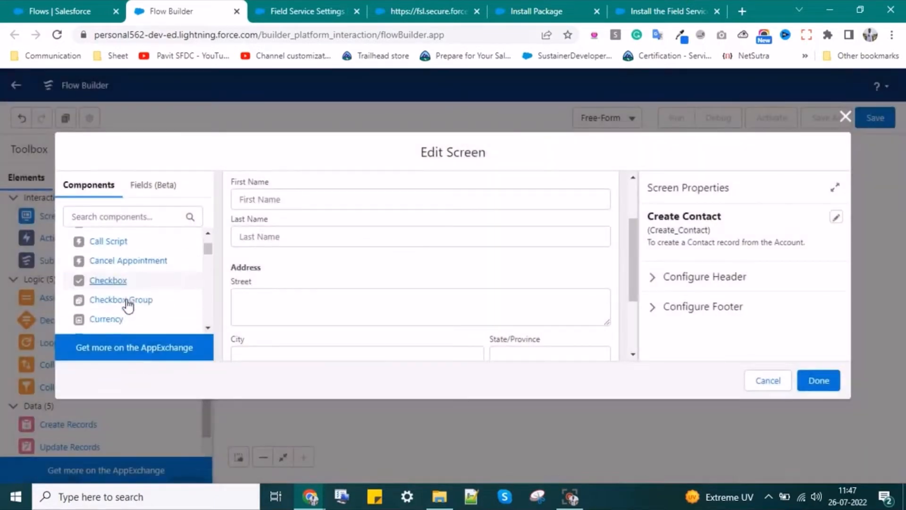
- Place an Email Opt checkbox below Last Name and save a Yes choice for the checkbox group
click(108, 263)
drag(121, 264, 294, 269)
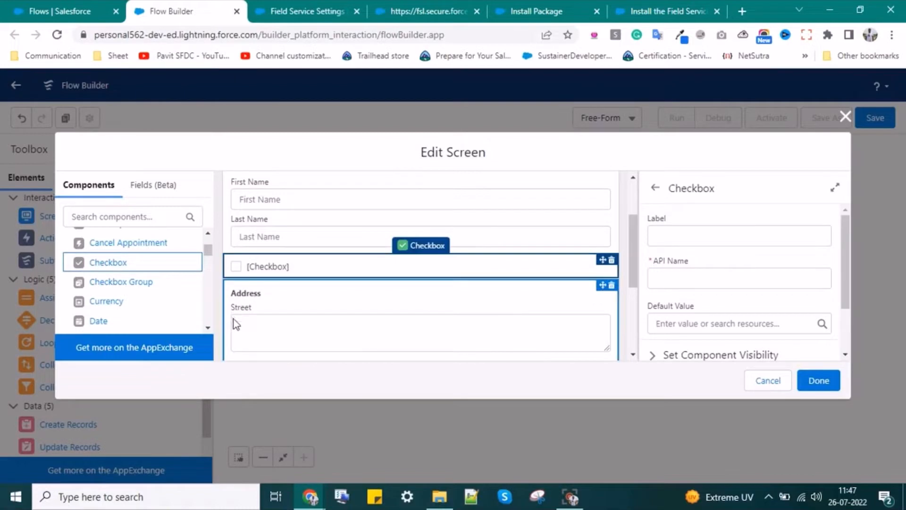
click(672, 241)
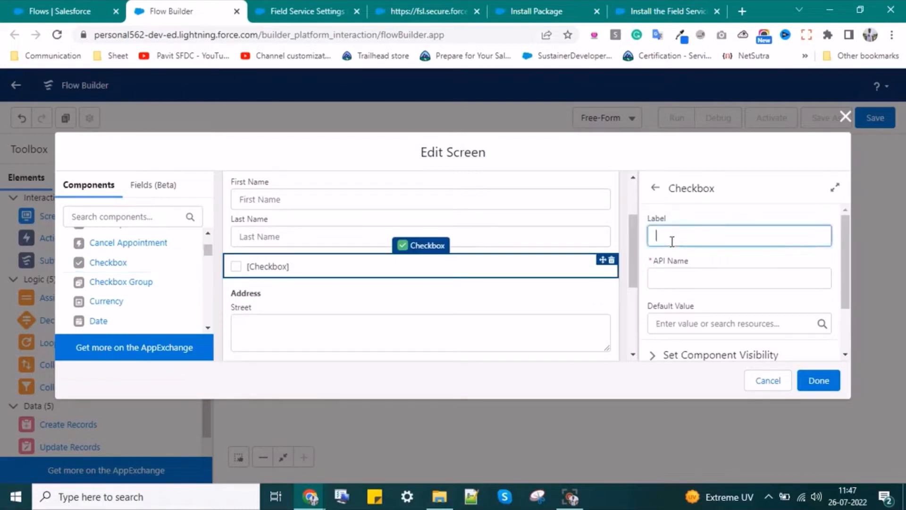
text(Email)
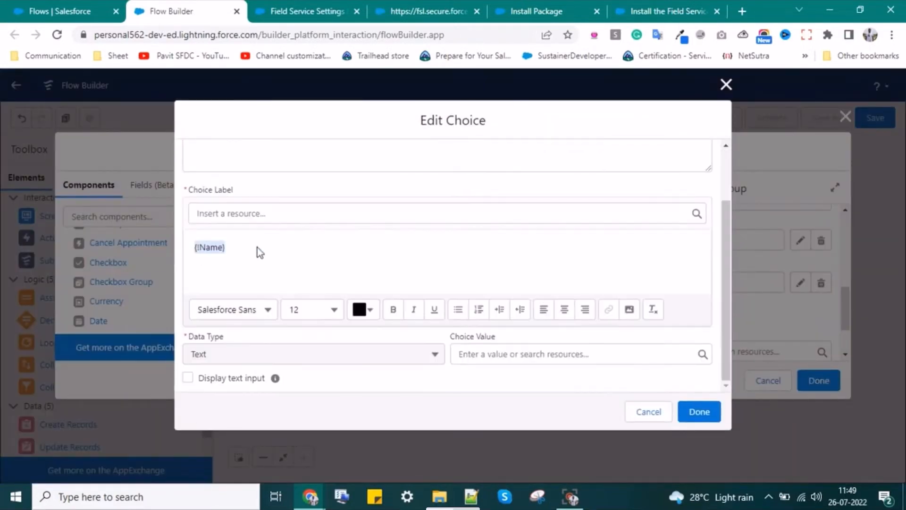
text(Yes)
click(698, 410)
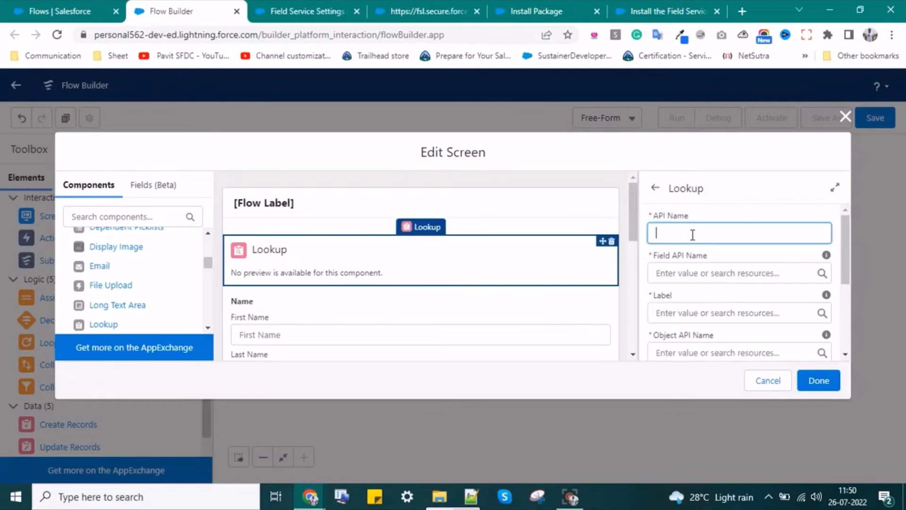
- Start configuring the Account lookup, entering Account and checking the Field API Name resources
text(Account)
click(670, 276)
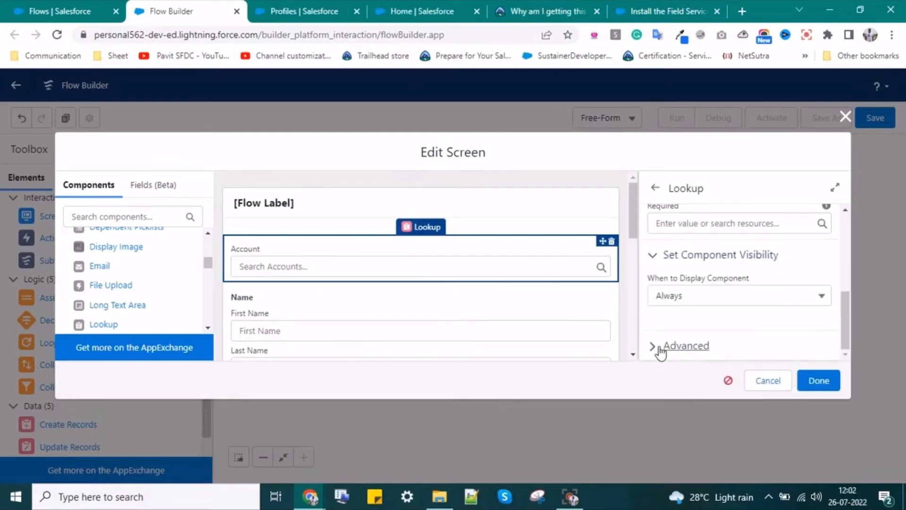
scroll(679, 321, up, 1)
scroll(700, 283, down, 3)
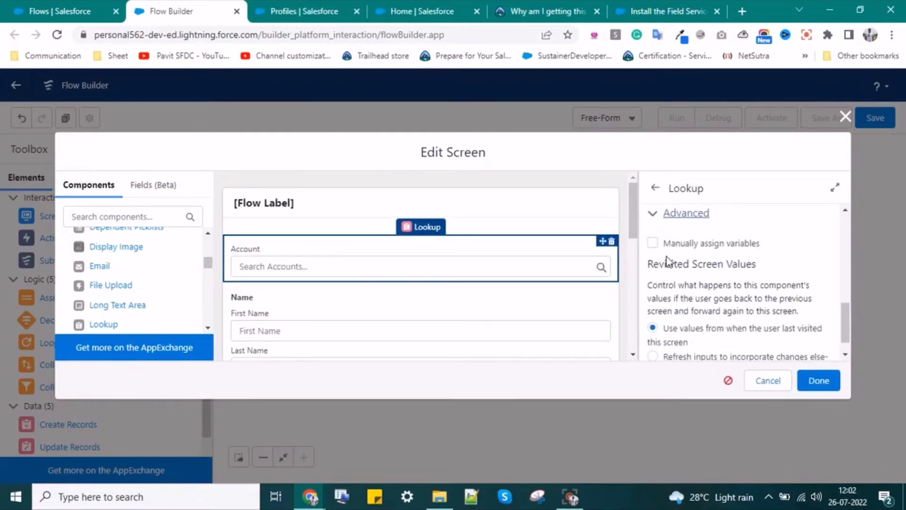
scroll(668, 261, down, 1)
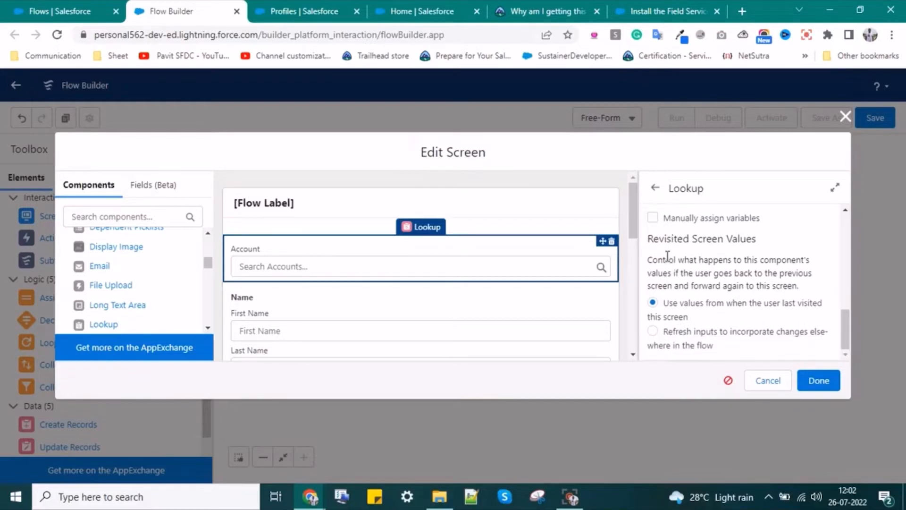
scroll(667, 255, up, 8)
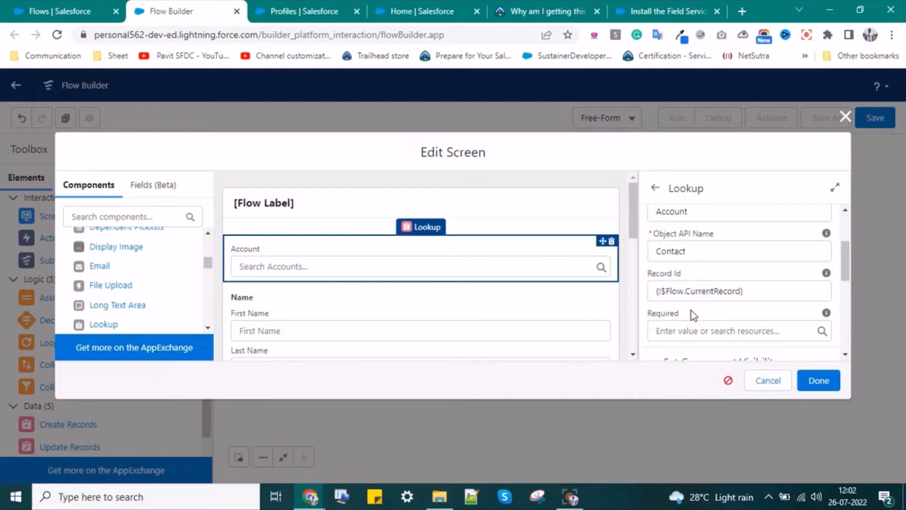
scroll(693, 310, down, 3)
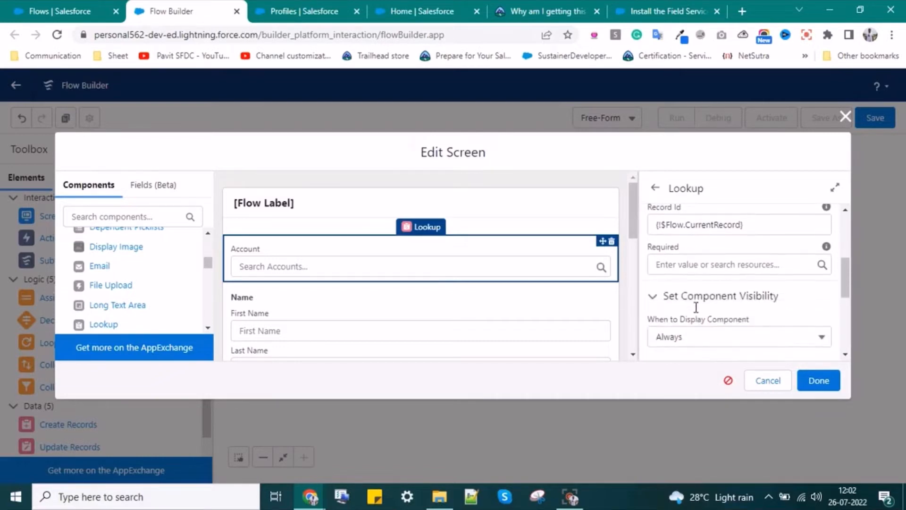
scroll(695, 312, up, 3)
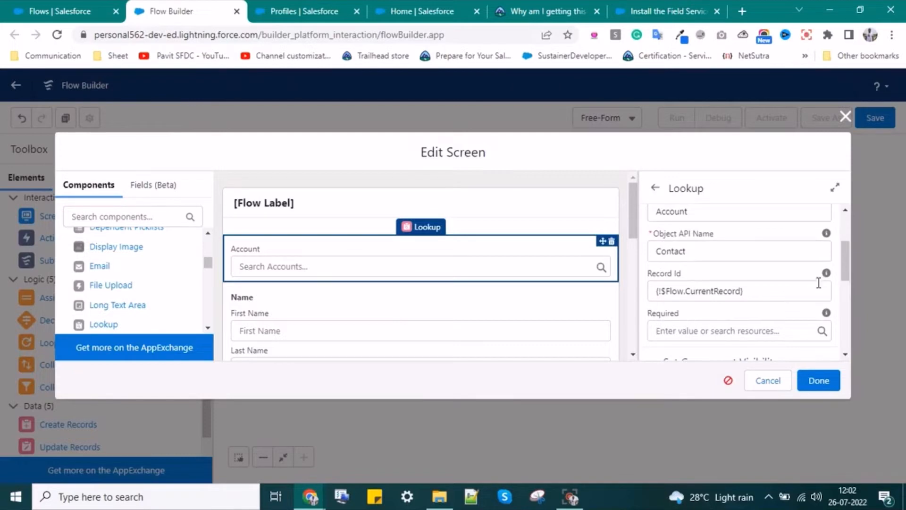
- Delete the Yes/NO checkbox group from the Create Contact screen
mouse_move(825, 278)
scroll(424, 293, down, 1)
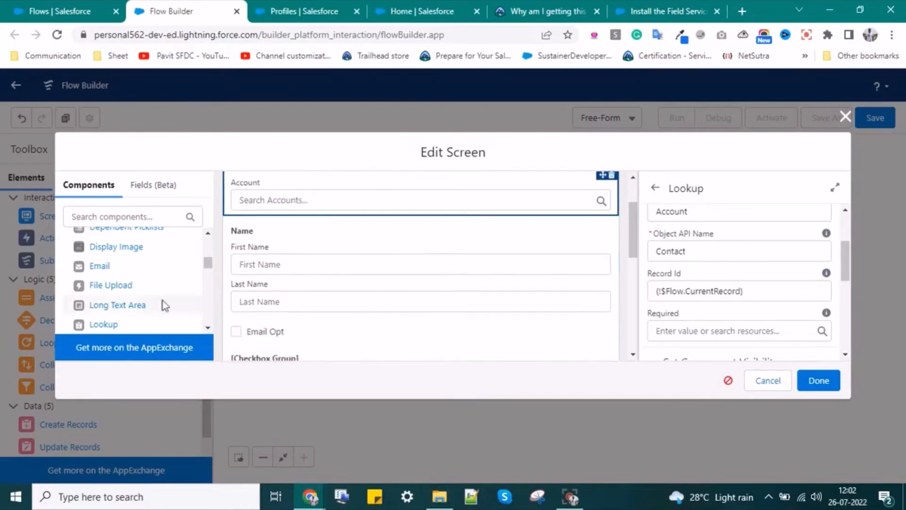
scroll(126, 290, down, 1)
scroll(346, 320, up, 1)
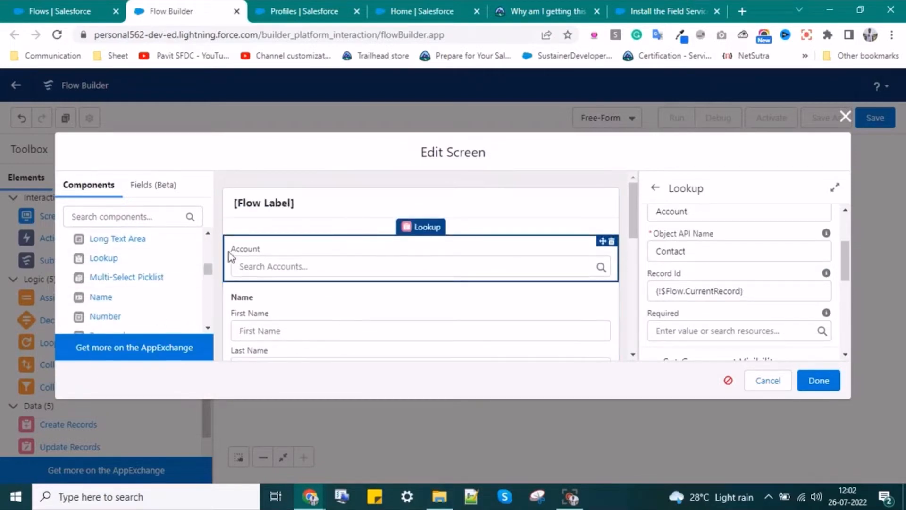
scroll(285, 297, down, 2)
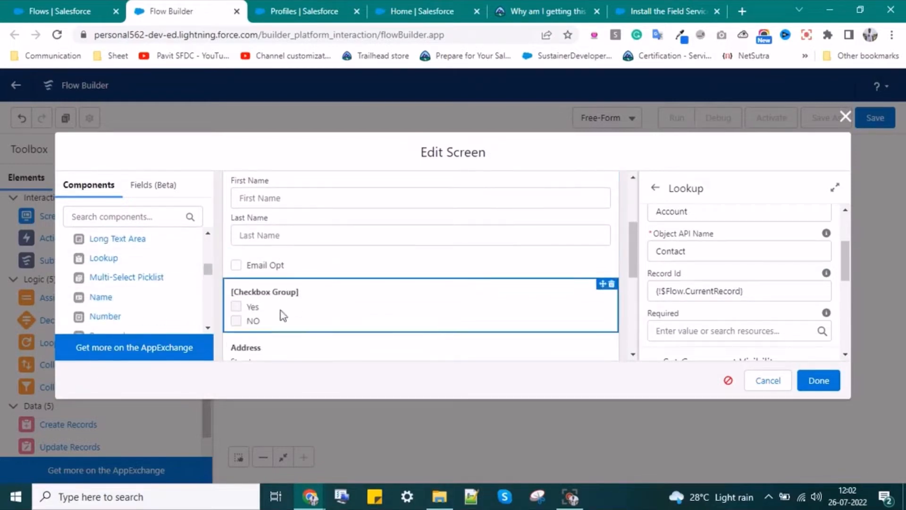
click(611, 284)
click(566, 304)
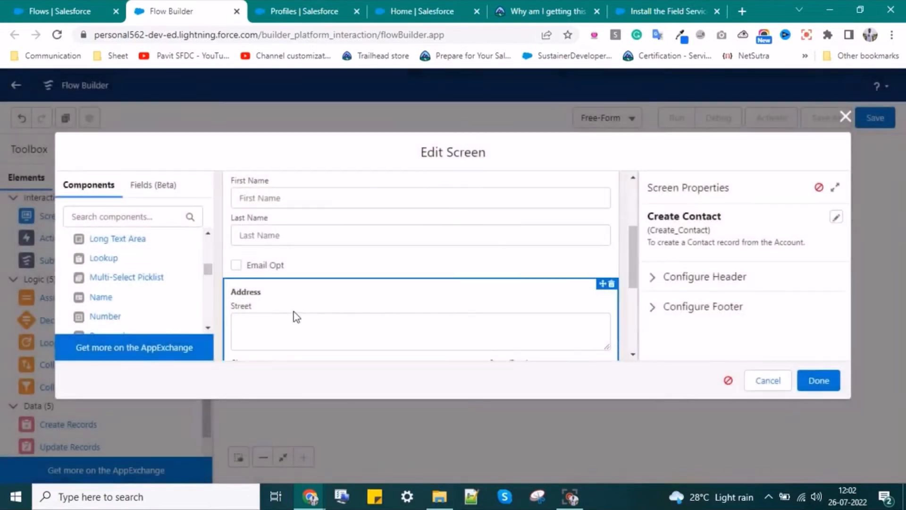
- Delete the invalid leftover checkbox below the address fields
scroll(295, 317, down, 2)
scroll(400, 283, down, 2)
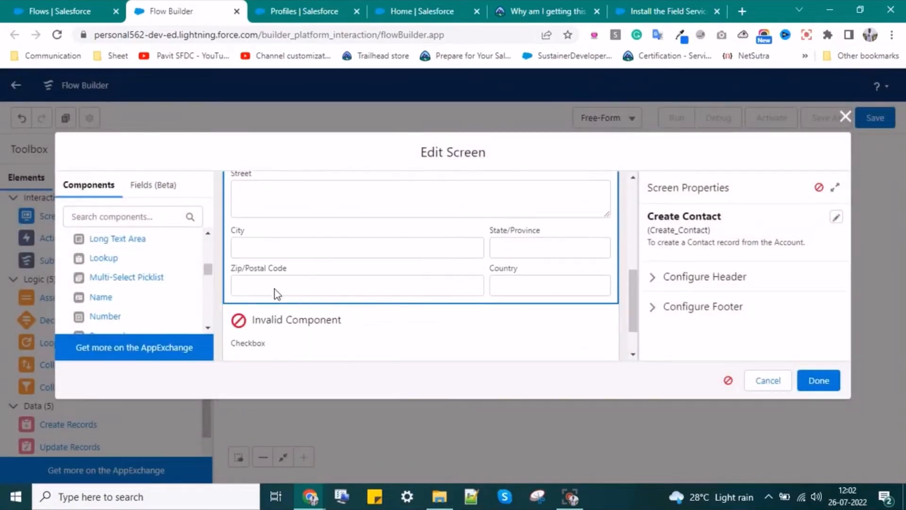
click(291, 333)
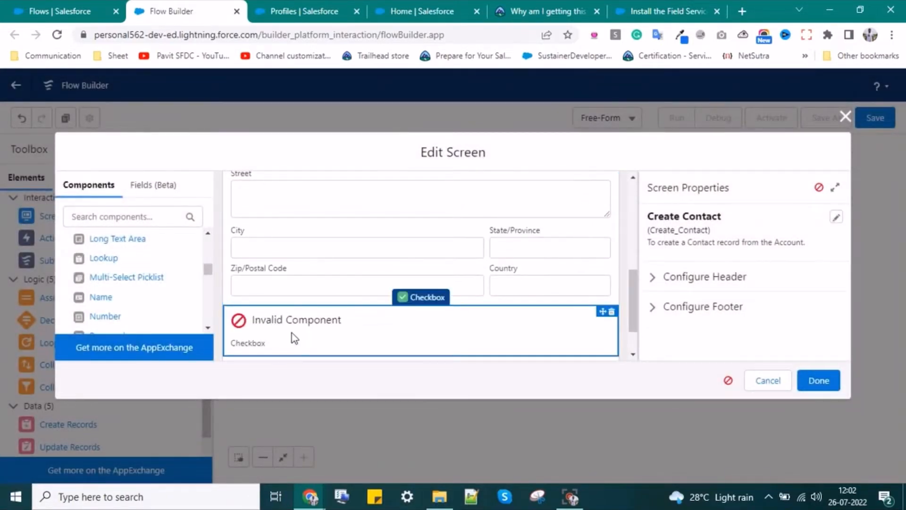
click(610, 313)
click(556, 305)
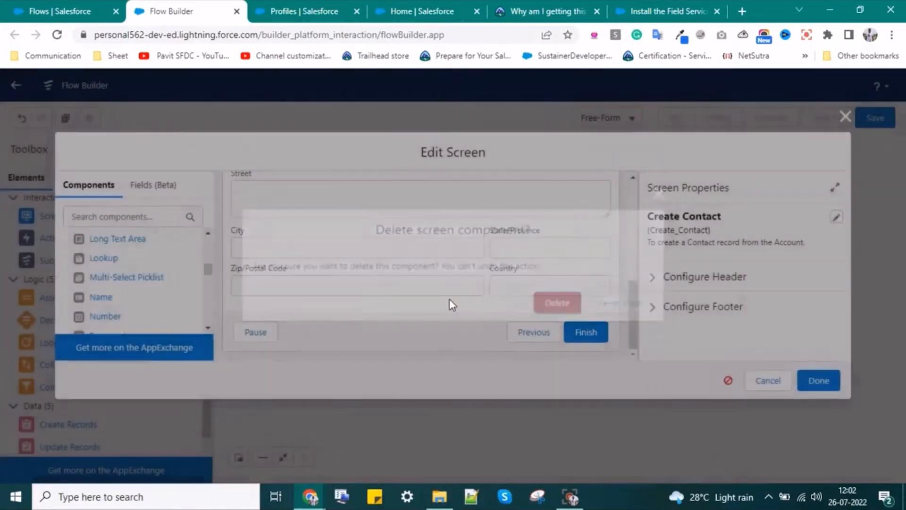
- Add a Radio Buttons component below the address fields
scroll(291, 308, up, 5)
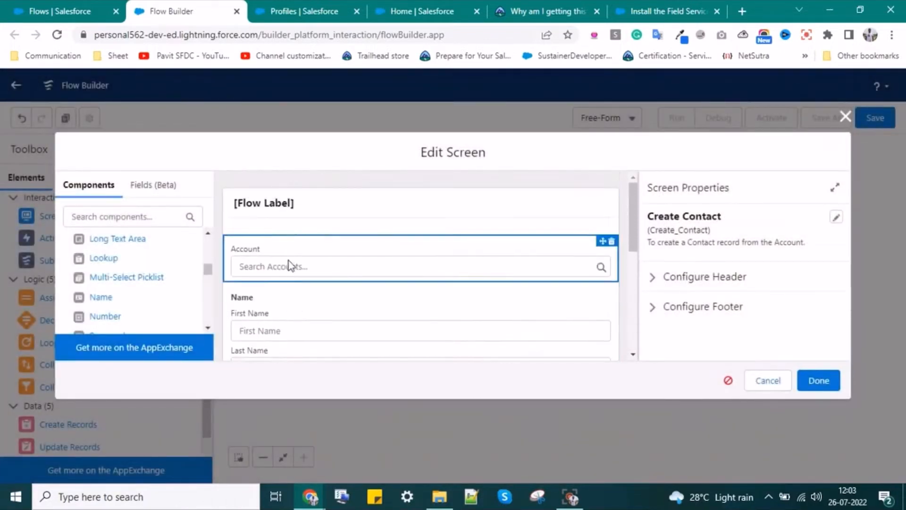
scroll(286, 255, down, 3)
scroll(295, 325, down, 3)
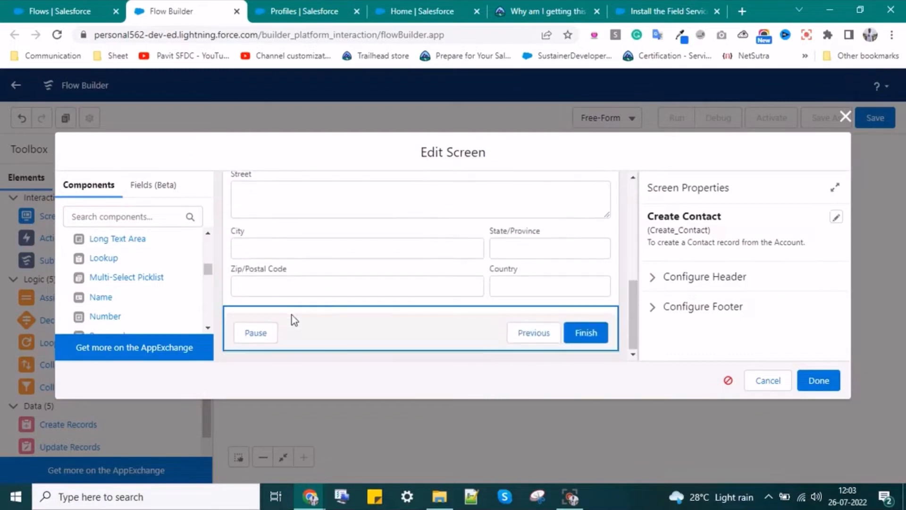
scroll(96, 317, down, 3)
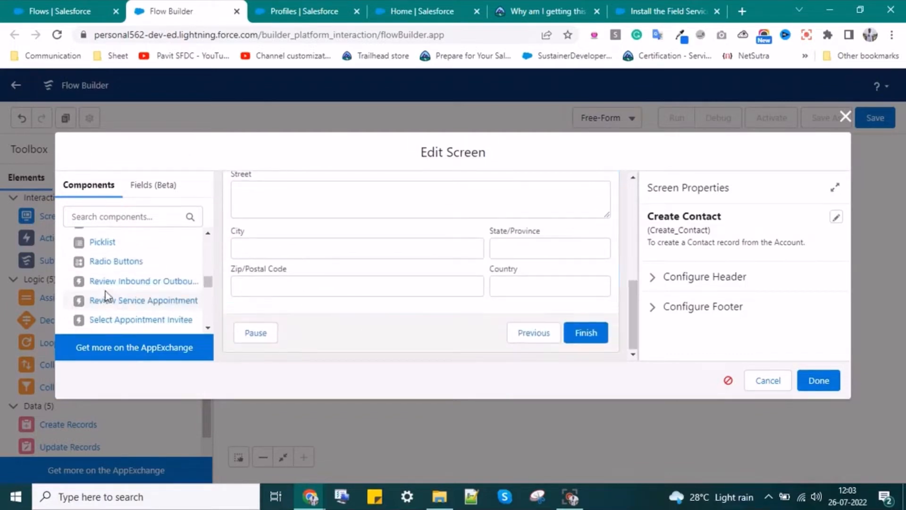
scroll(102, 267, up, 2)
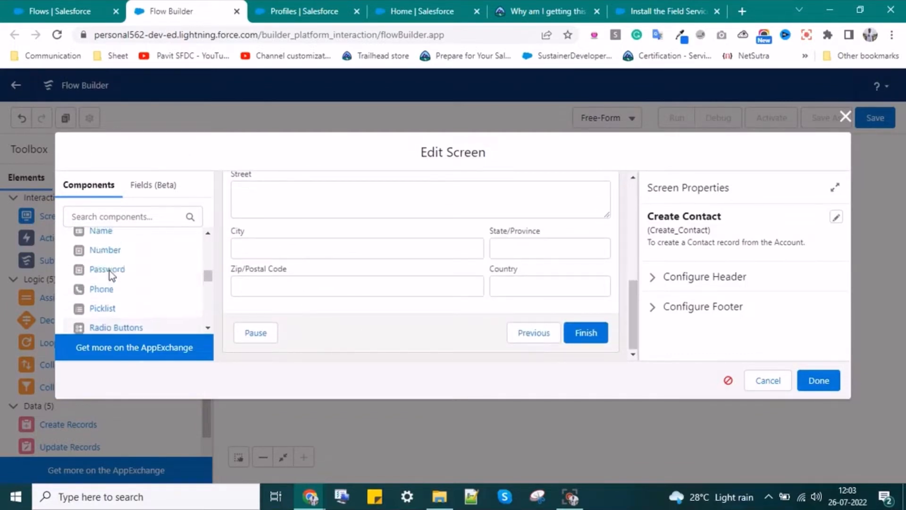
scroll(119, 279, down, 2)
drag(124, 262, 302, 309)
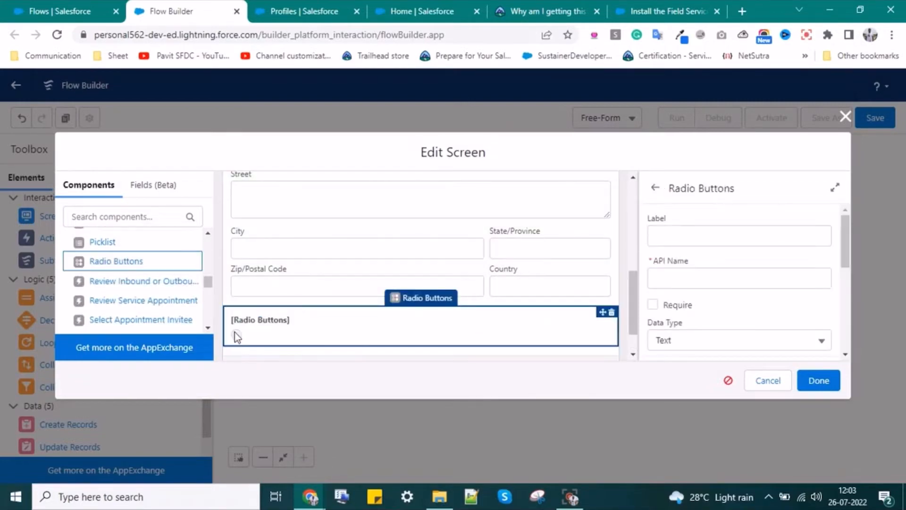
- Add a second choice to the Radio Buttons, then delete the whole component
scroll(695, 279, down, 3)
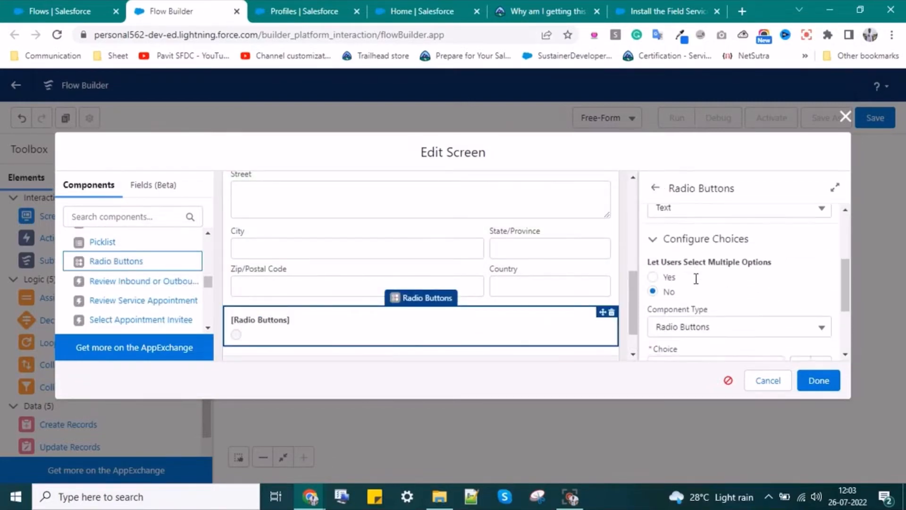
scroll(653, 313, down, 1)
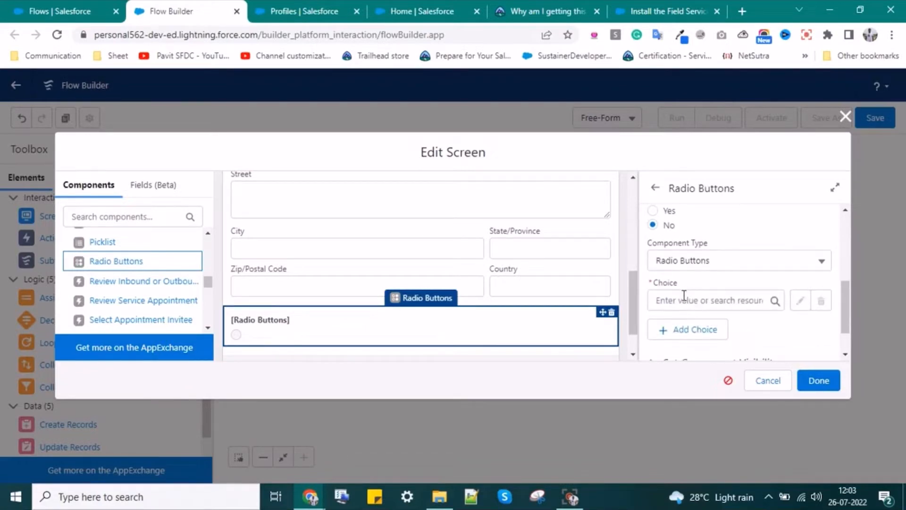
click(689, 296)
click(821, 336)
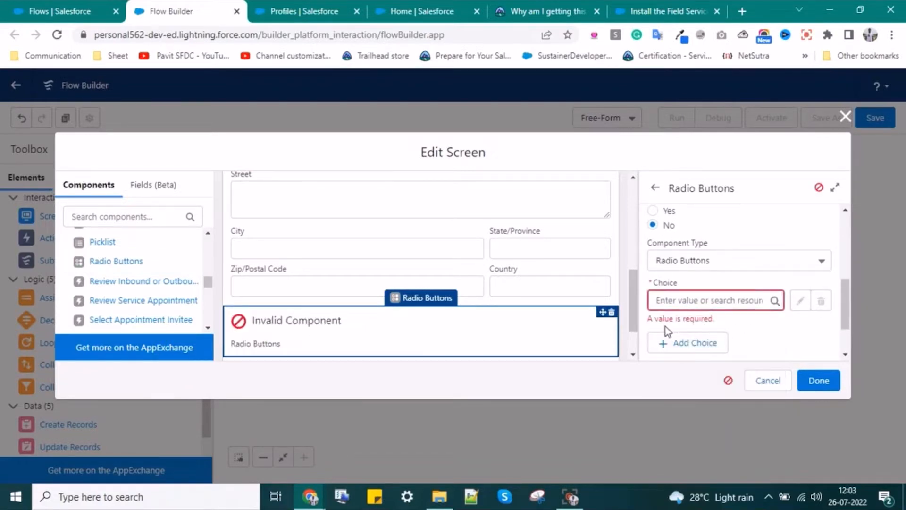
click(672, 341)
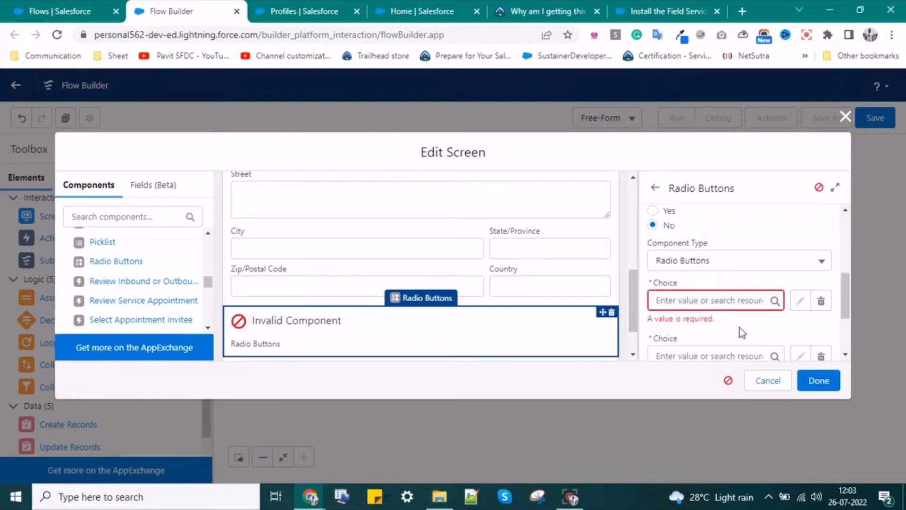
scroll(666, 312, down, 2)
scroll(681, 317, up, 1)
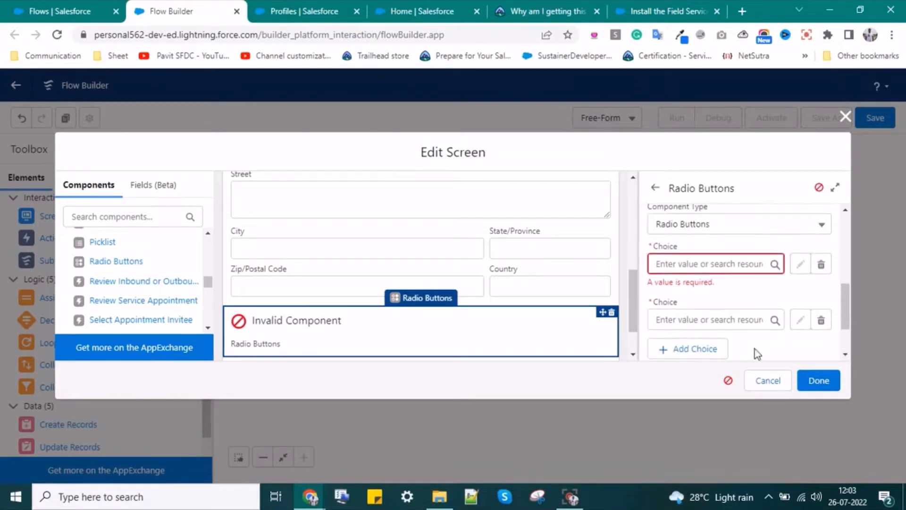
click(611, 311)
click(564, 303)
- Try a Review Inbound or Outbound component, remove it, and add a Toggle instead
click(143, 282)
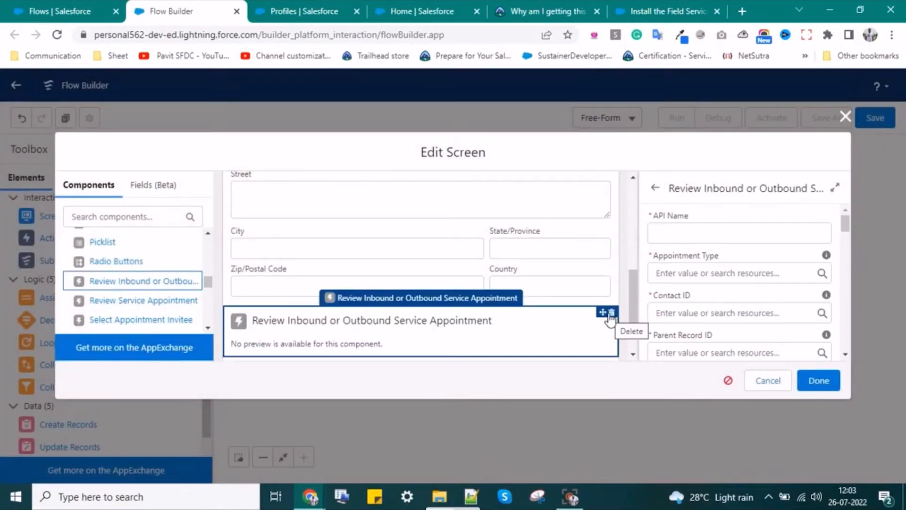
click(611, 312)
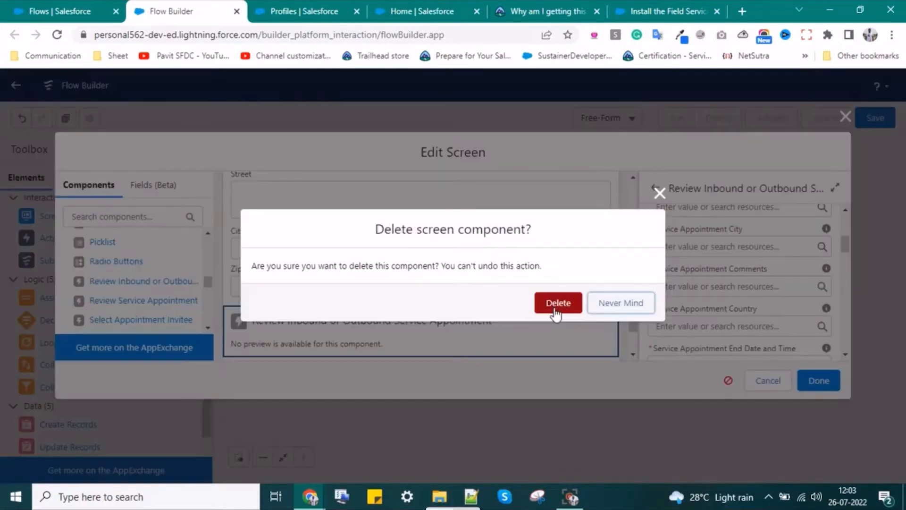
click(557, 304)
scroll(97, 306, down, 3)
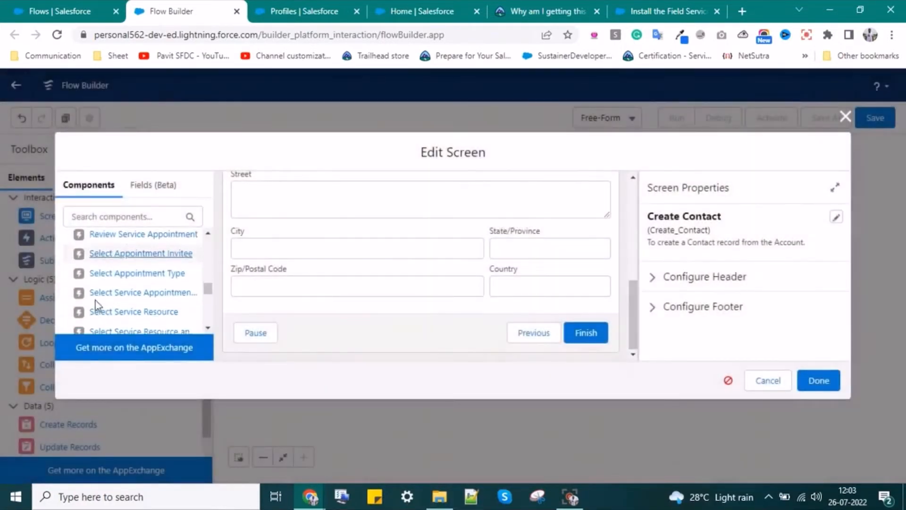
scroll(120, 306, down, 5)
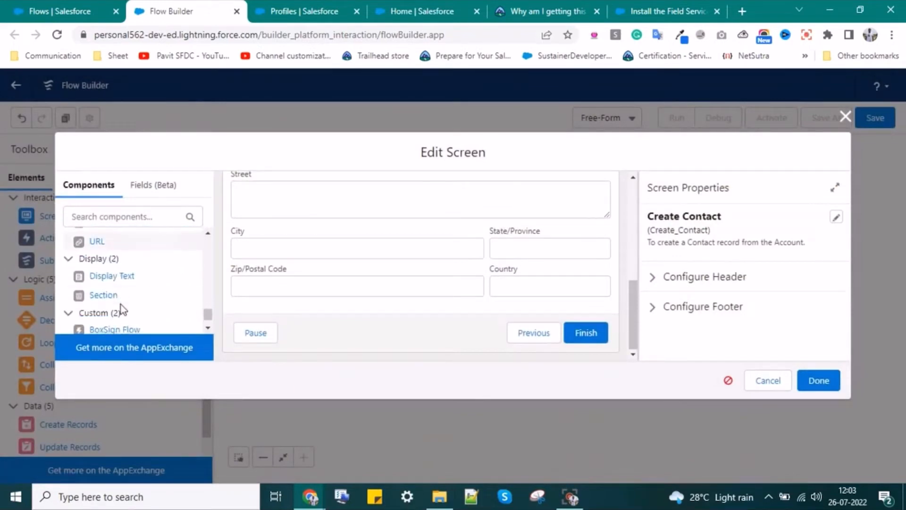
scroll(121, 304, up, 5)
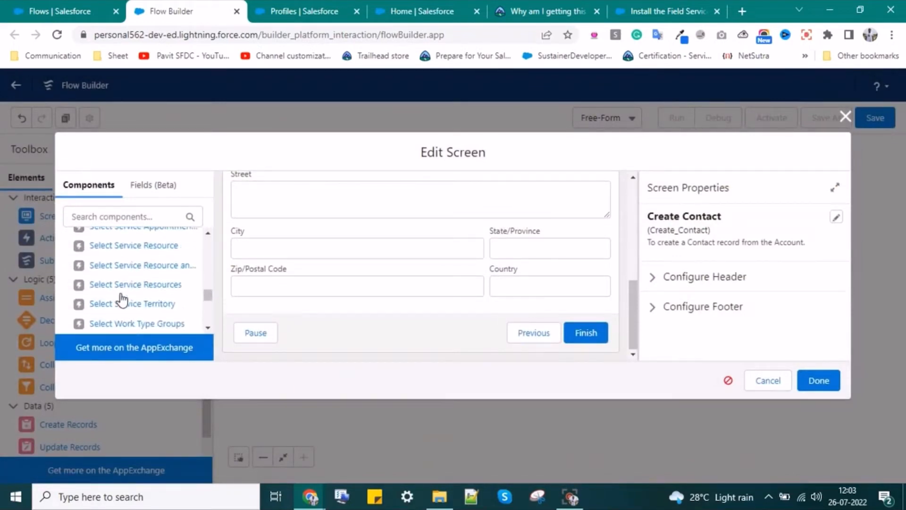
scroll(122, 297, down, 3)
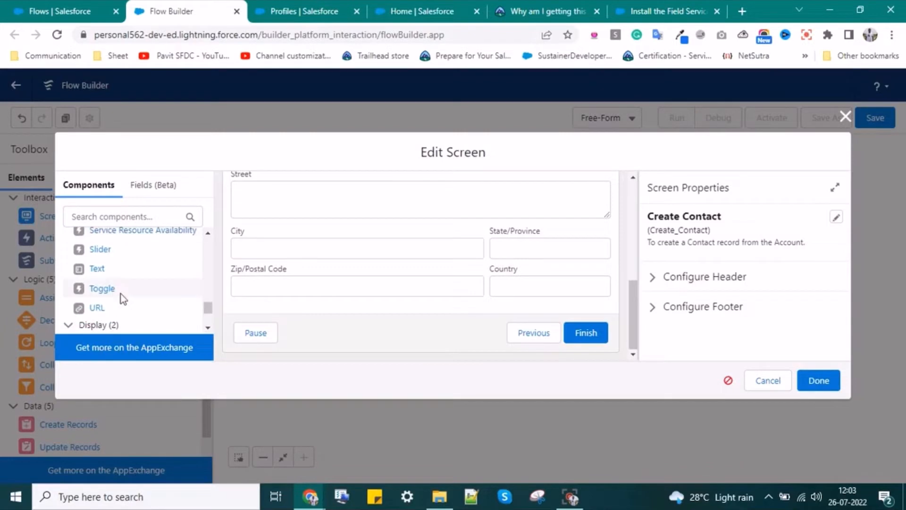
click(121, 292)
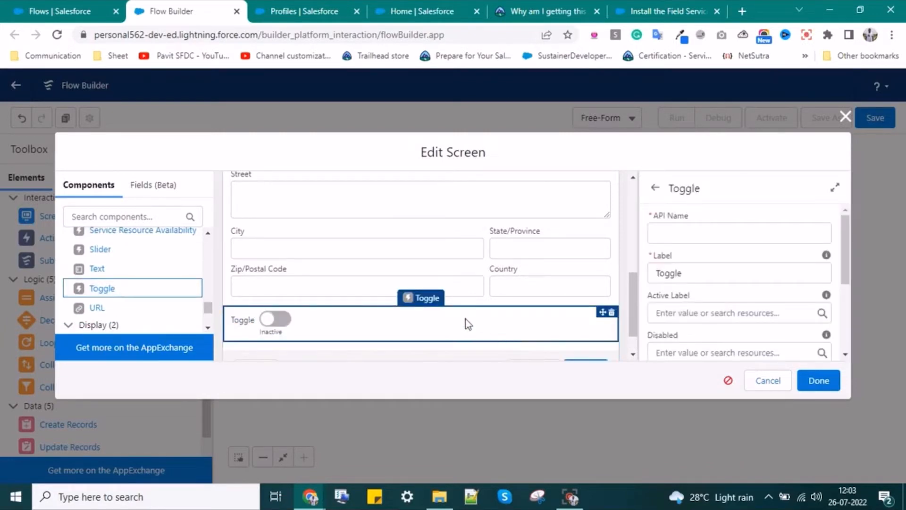
- Delete the Toggle component, then add and delete a URL component
click(611, 312)
click(558, 303)
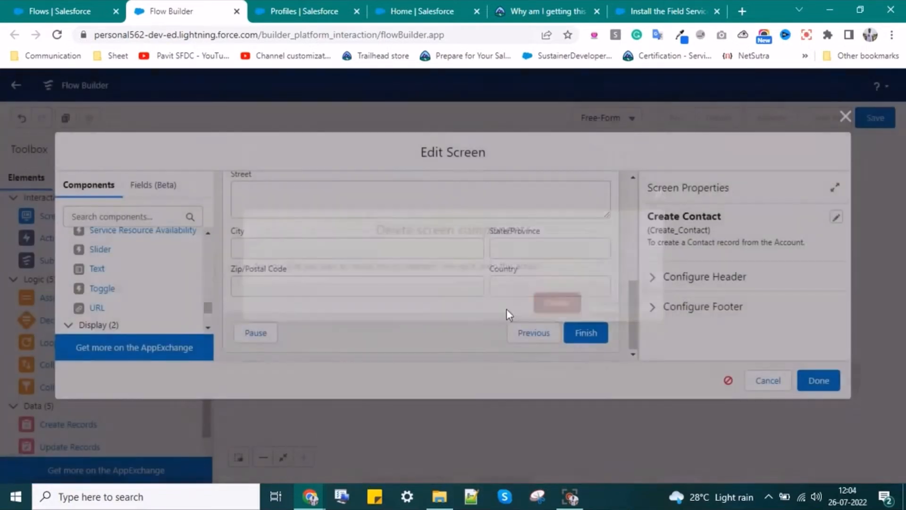
click(99, 314)
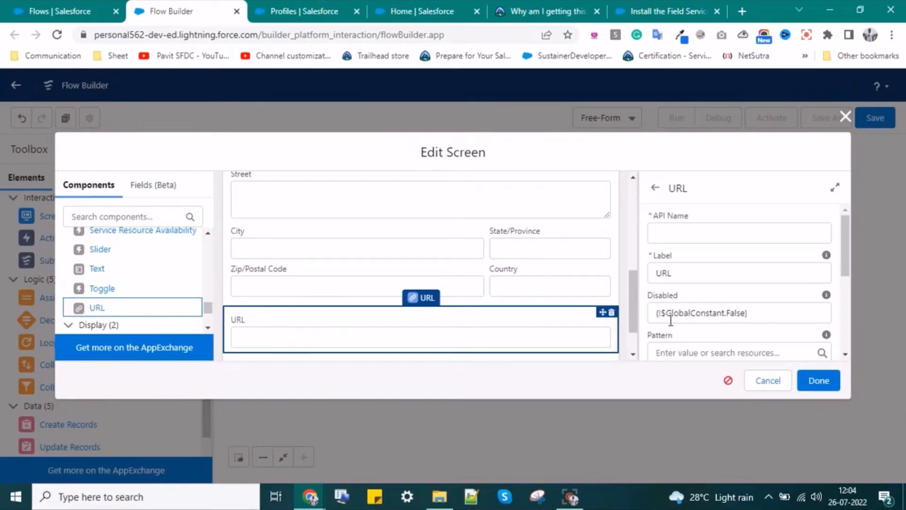
click(611, 312)
click(561, 300)
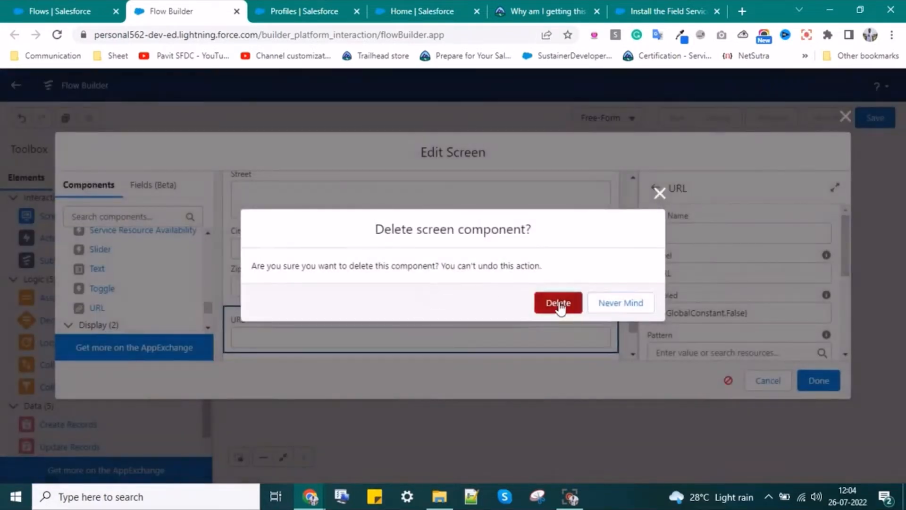
- Scroll back up through the Create Contact screen to review its remaining components
scroll(83, 274, up, 3)
scroll(83, 274, up, 6)
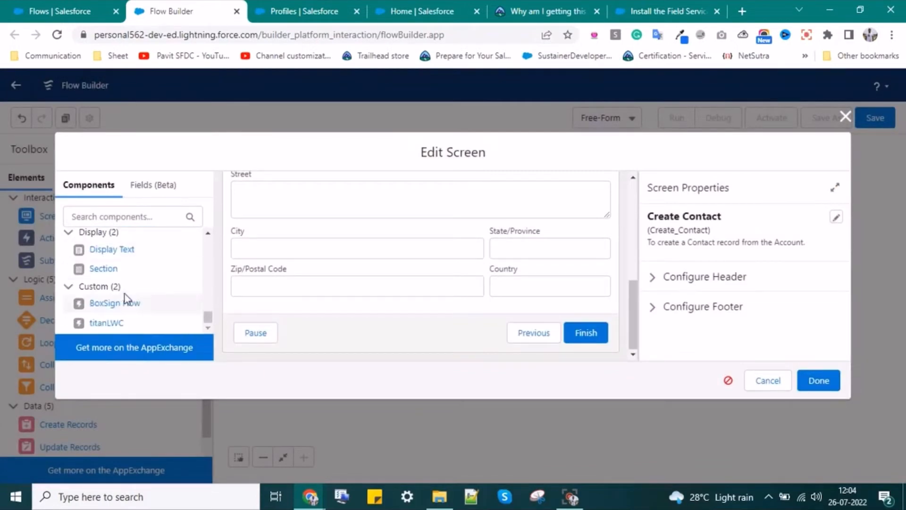
scroll(122, 289, up, 10)
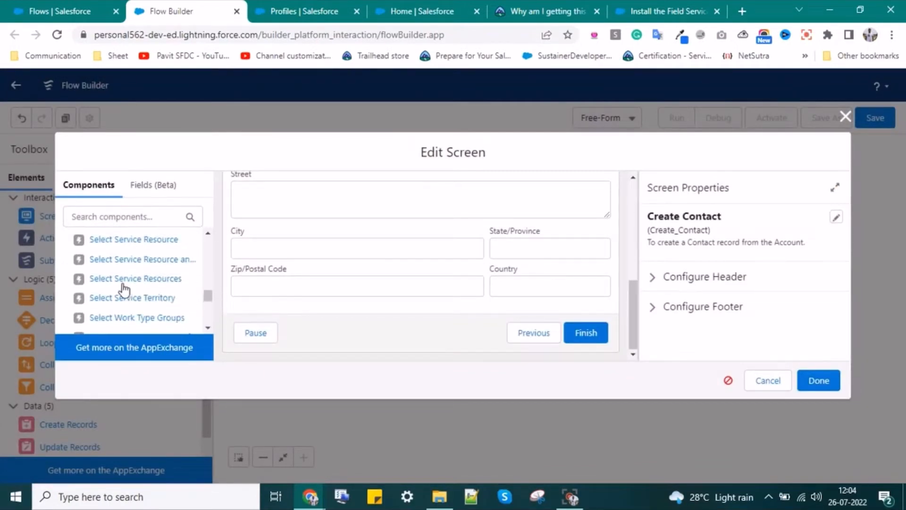
scroll(122, 288, up, 5)
scroll(125, 287, down, 1)
scroll(125, 287, up, 1)
scroll(127, 287, down, 10)
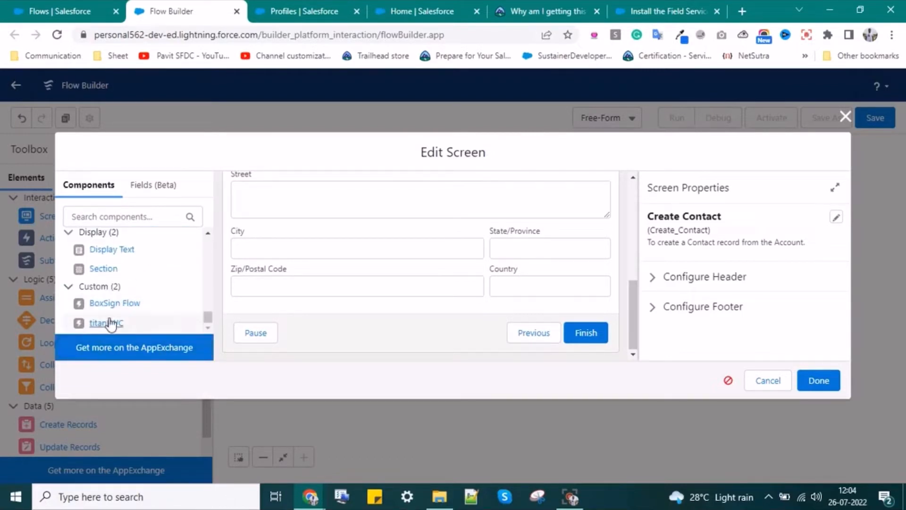
scroll(119, 271, up, 2)
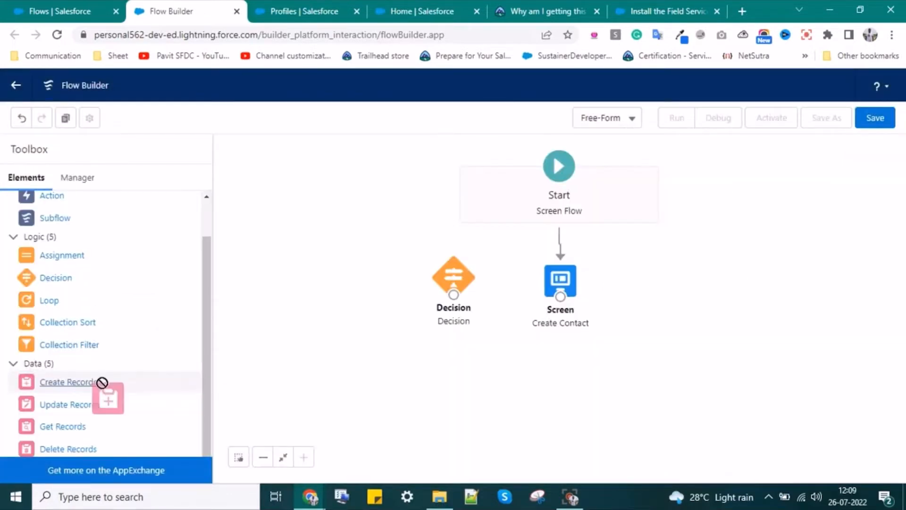
- Place a Create Records element labelled Create Contact with API name Create_ContactRecord and a description
drag(292, 382, 290, 380)
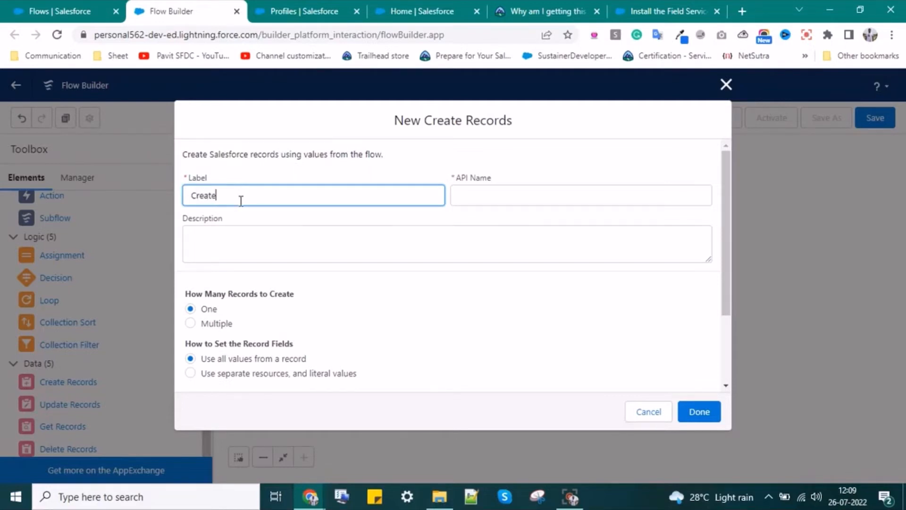
click(550, 197)
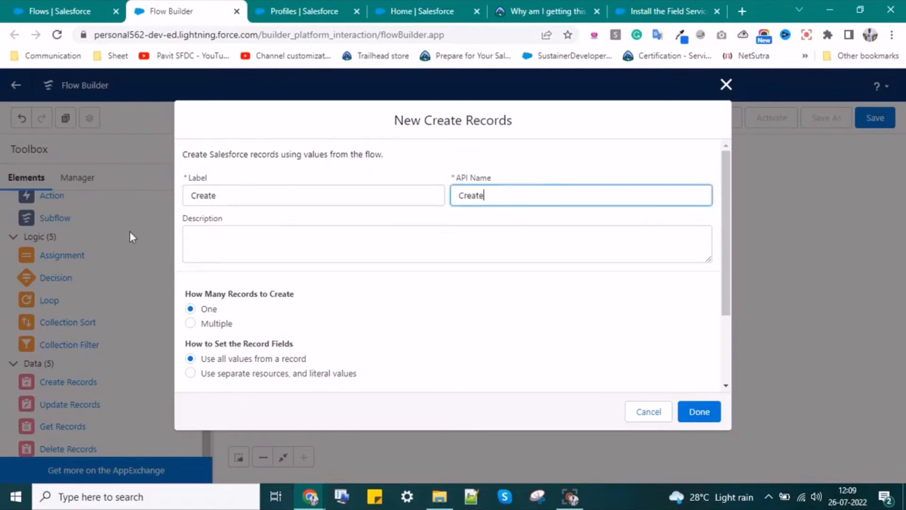
click(312, 193)
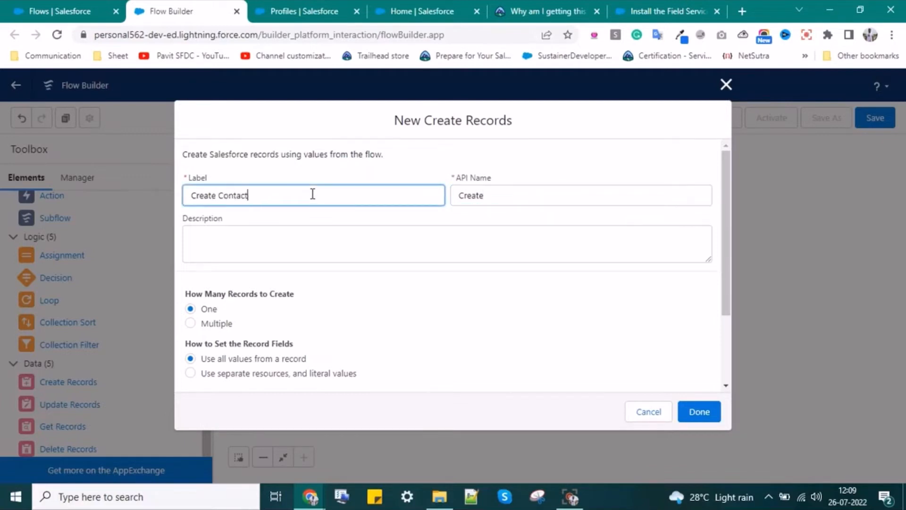
click(479, 201)
key(ctrl+a)
key(BackSpace)
click(422, 197)
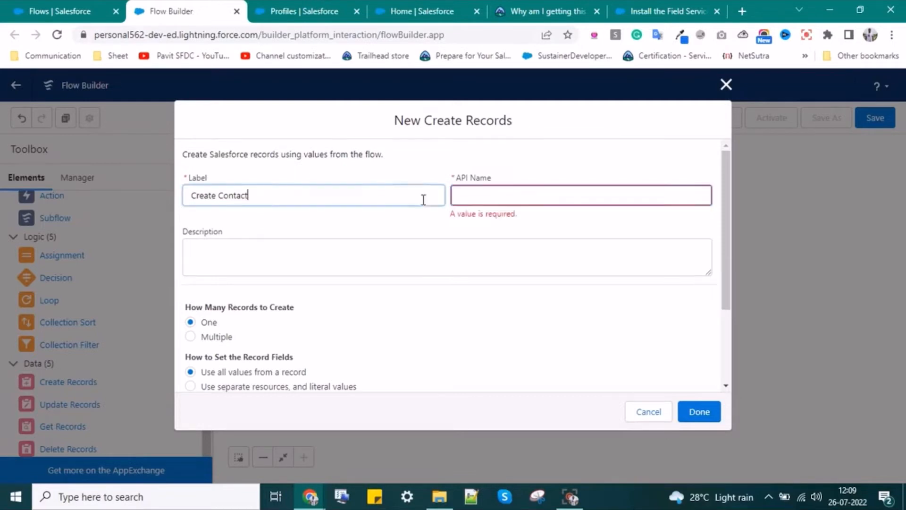
click(472, 195)
click(295, 264)
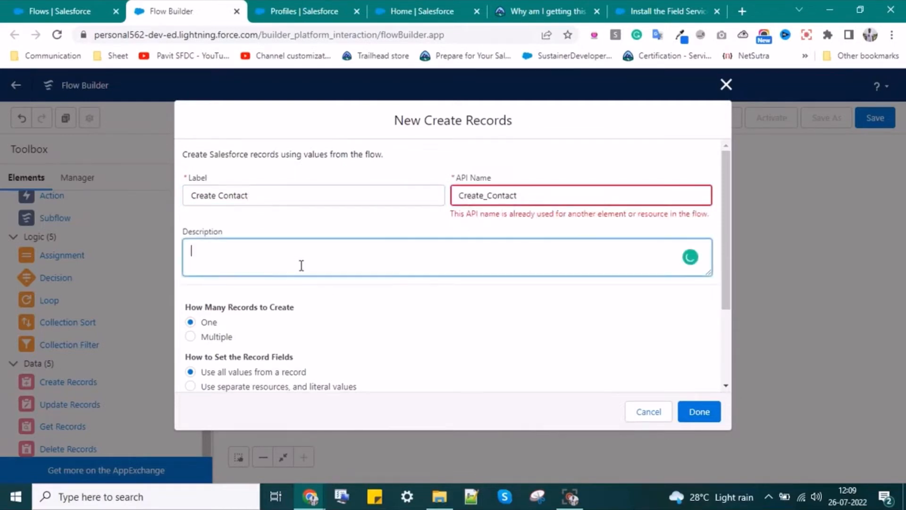
click(529, 195)
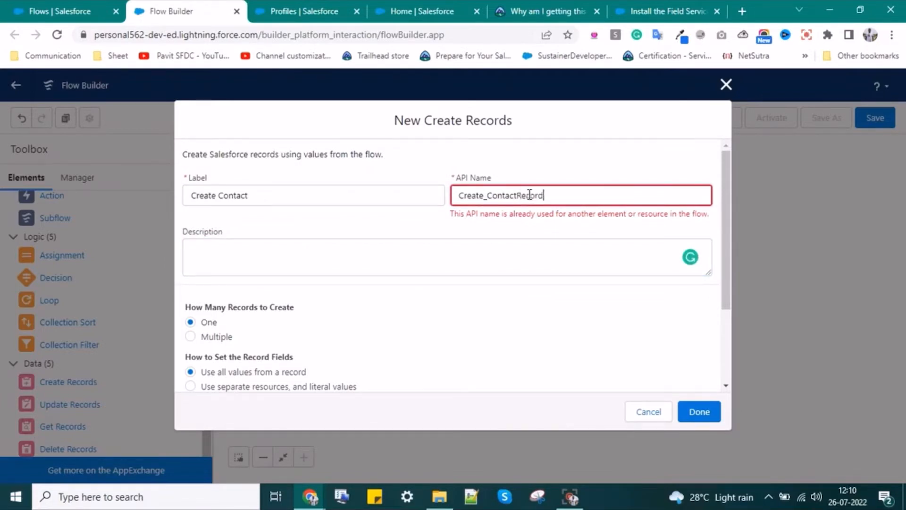
click(405, 249)
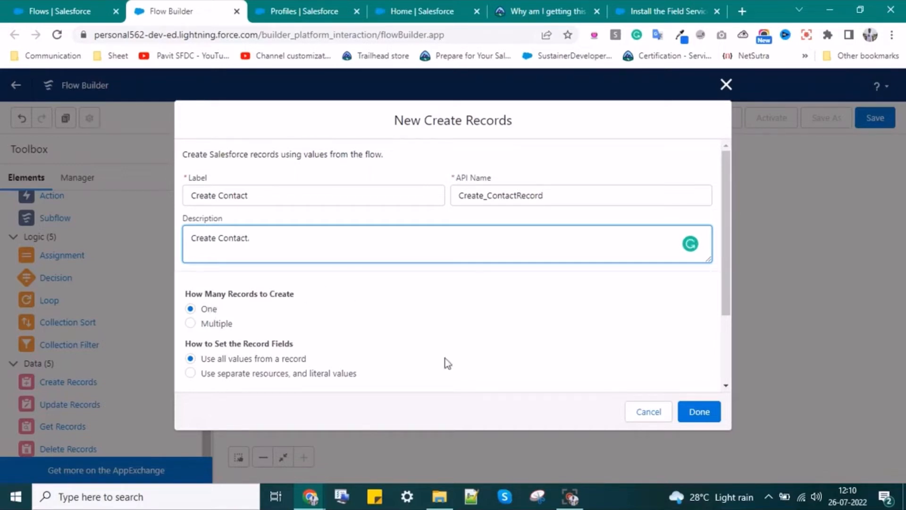
- Choose 'Use separate resources, and literal values' and set the object to Contact
scroll(355, 316, down, 3)
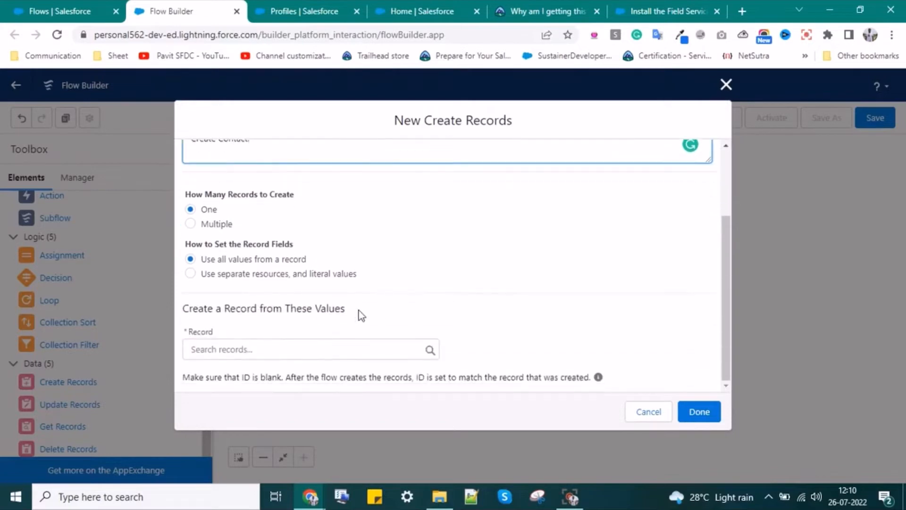
click(201, 275)
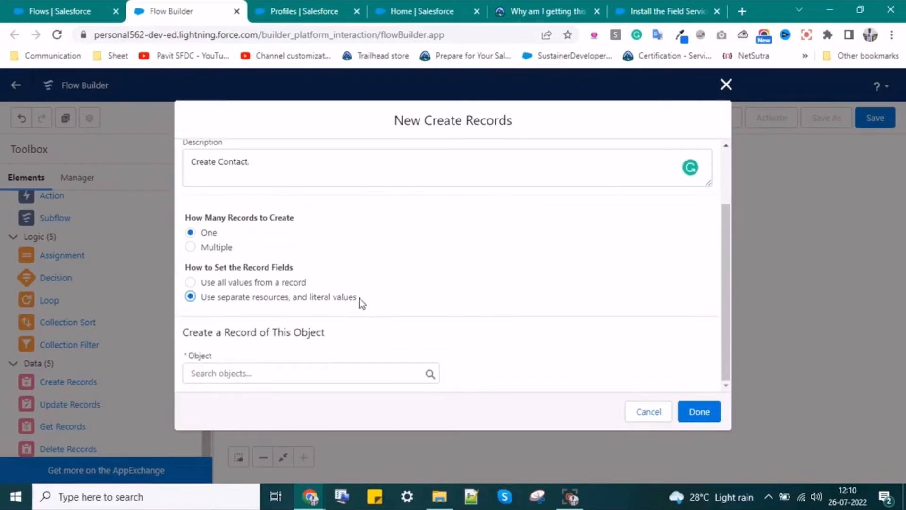
click(267, 372)
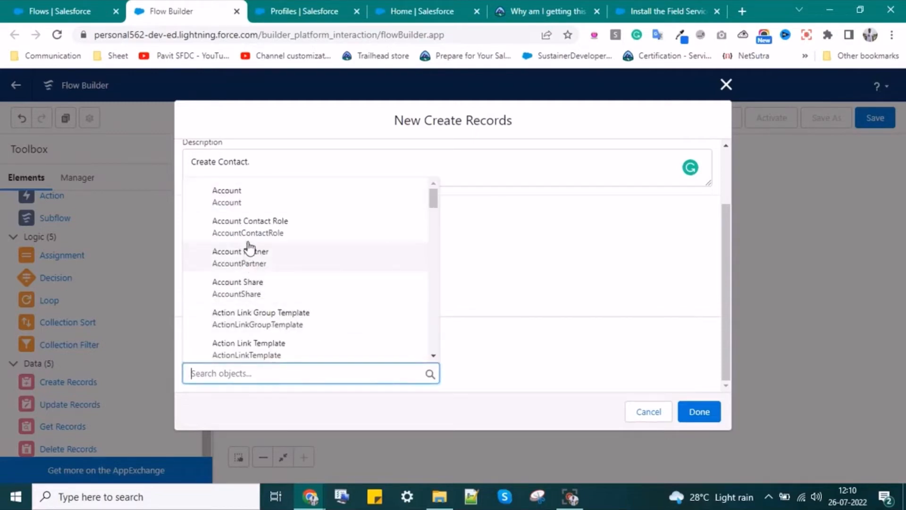
text(conta)
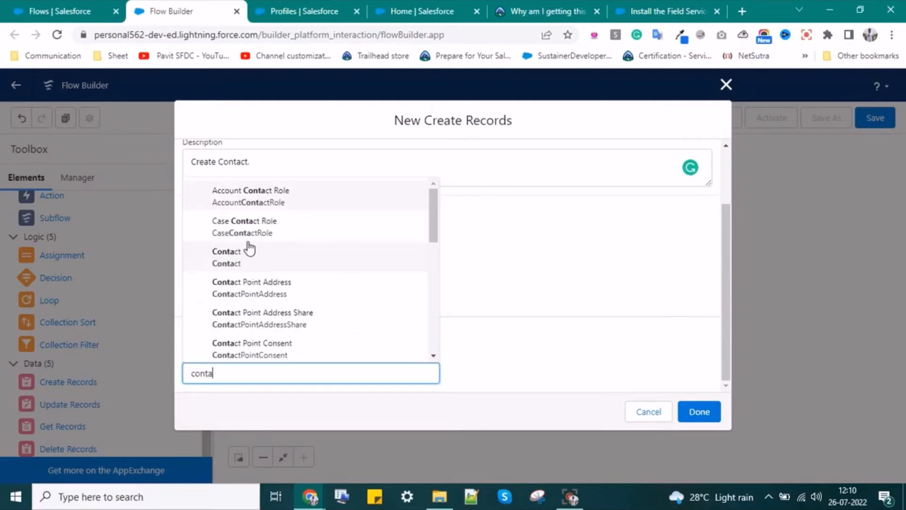
click(249, 250)
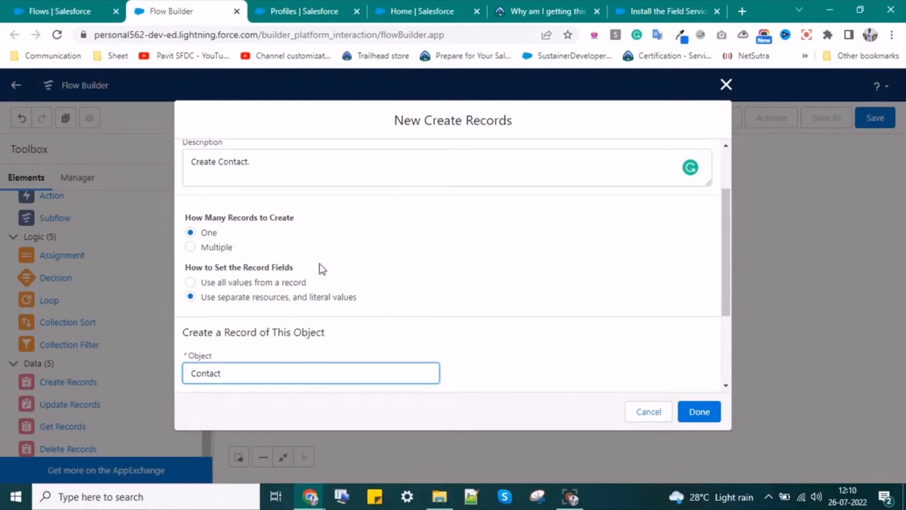
scroll(311, 276, down, 3)
- Map the Contact's AccountId to the Account lookup's record Id, {!Account.recordId}
click(324, 319)
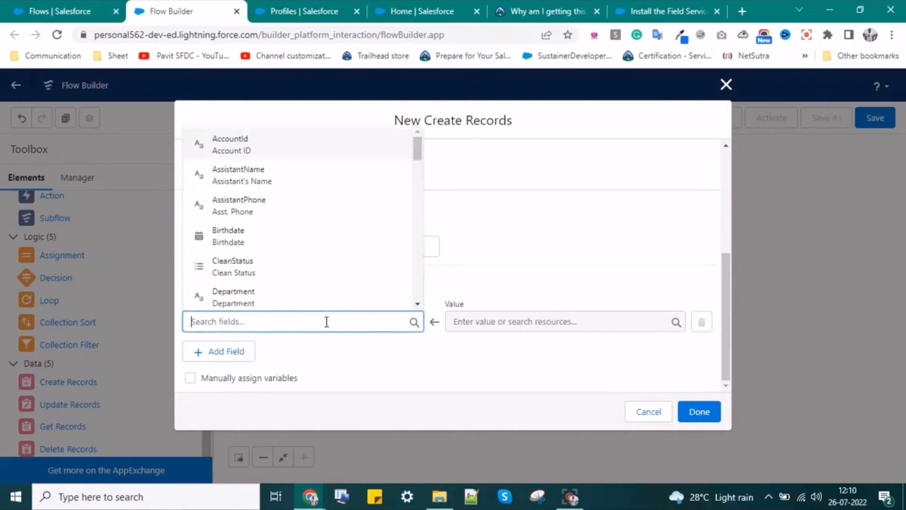
scroll(259, 204, down, 5)
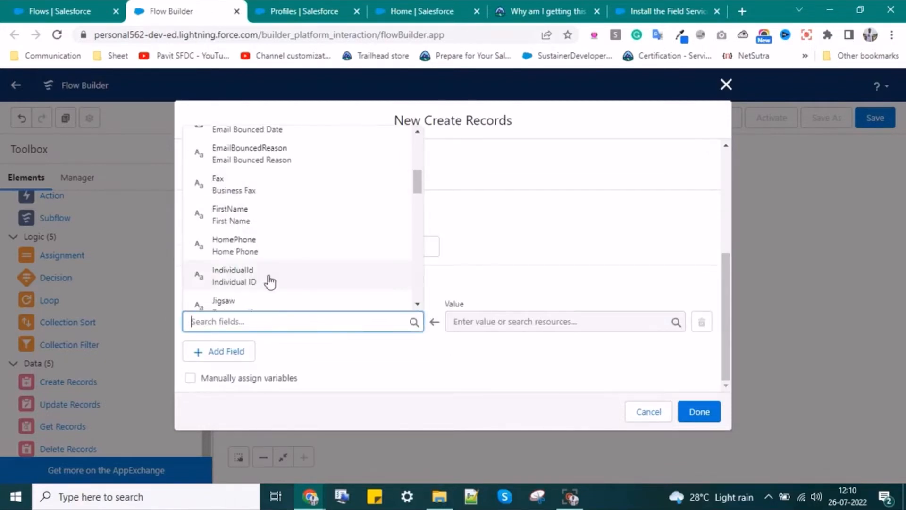
scroll(270, 282, up, 5)
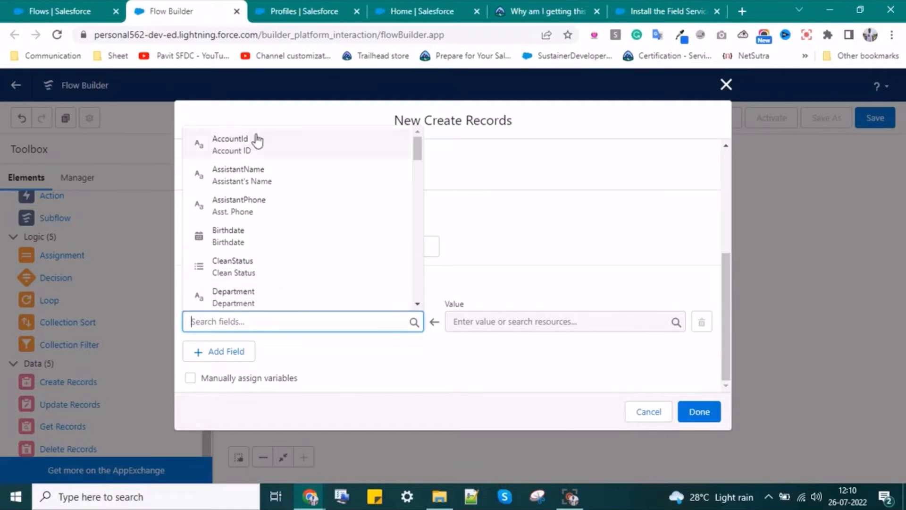
click(244, 151)
click(506, 326)
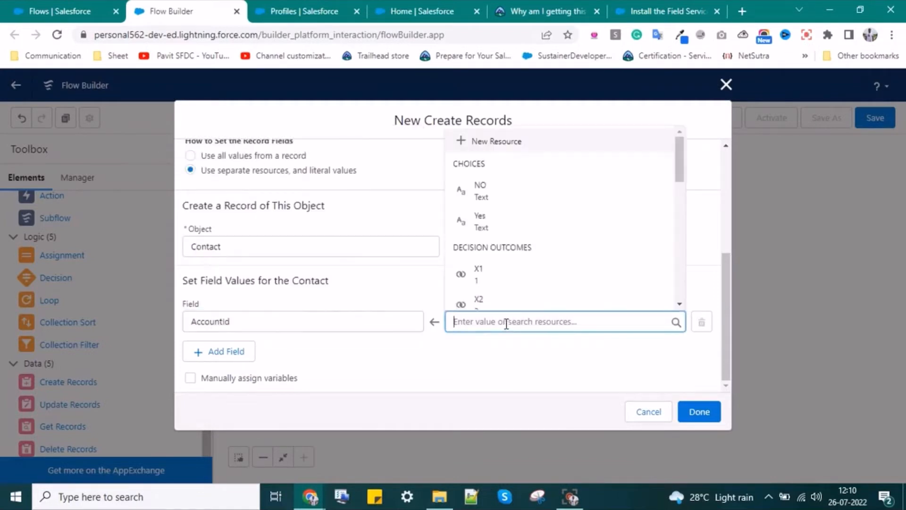
scroll(508, 207, down, 4)
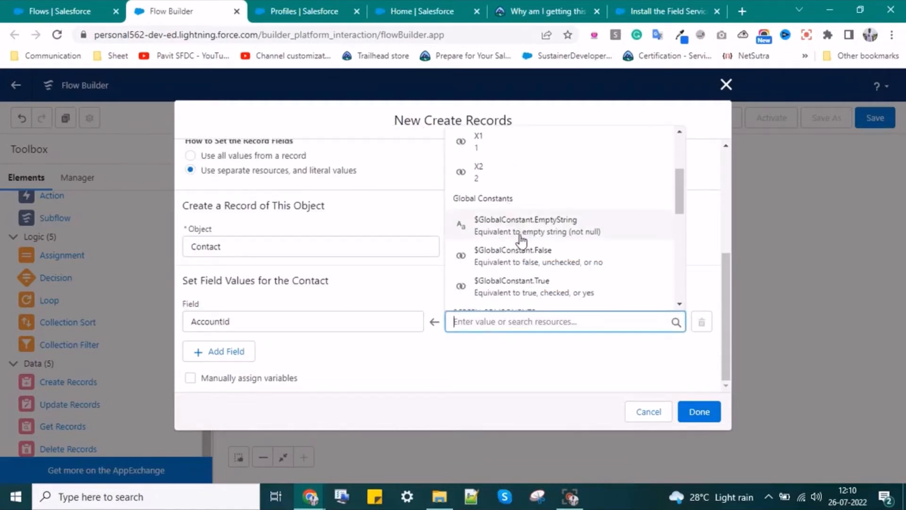
scroll(519, 238, down, 3)
click(530, 218)
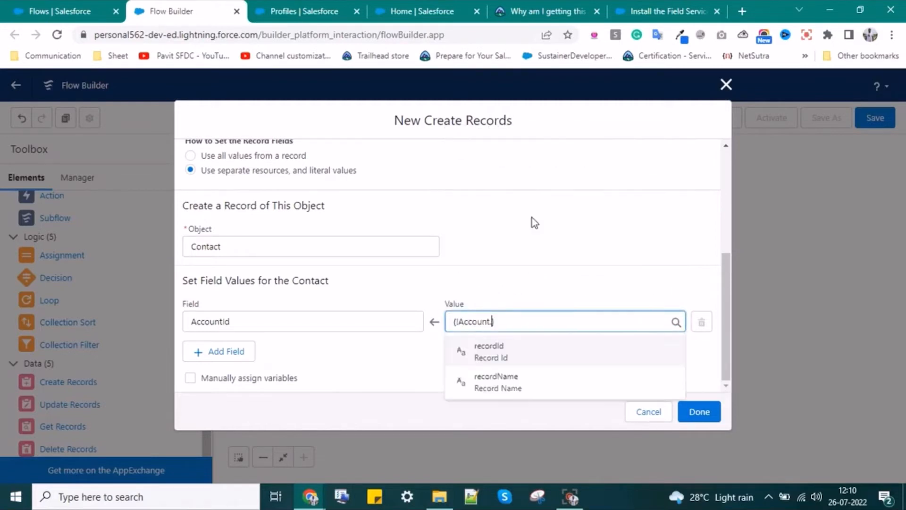
click(504, 355)
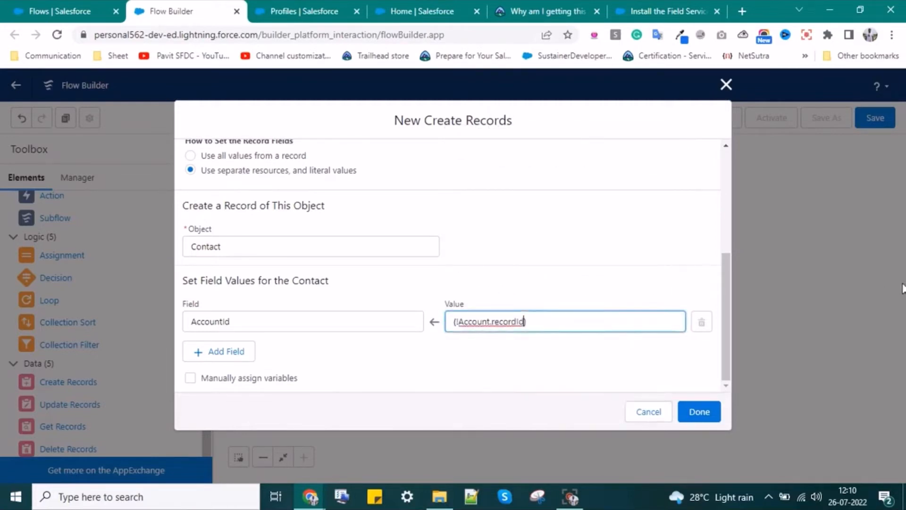
click(222, 355)
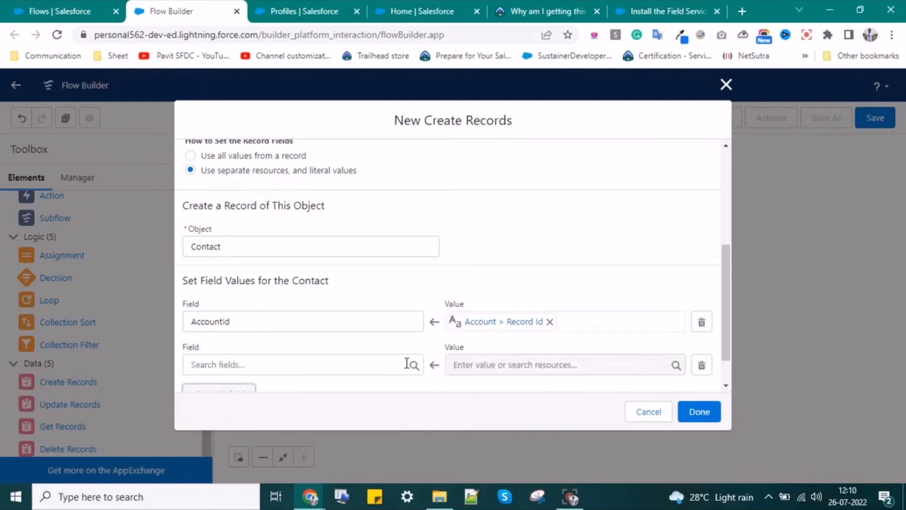
- Map FirstName to the Name component's first name, {!Name.firstName}
click(319, 366)
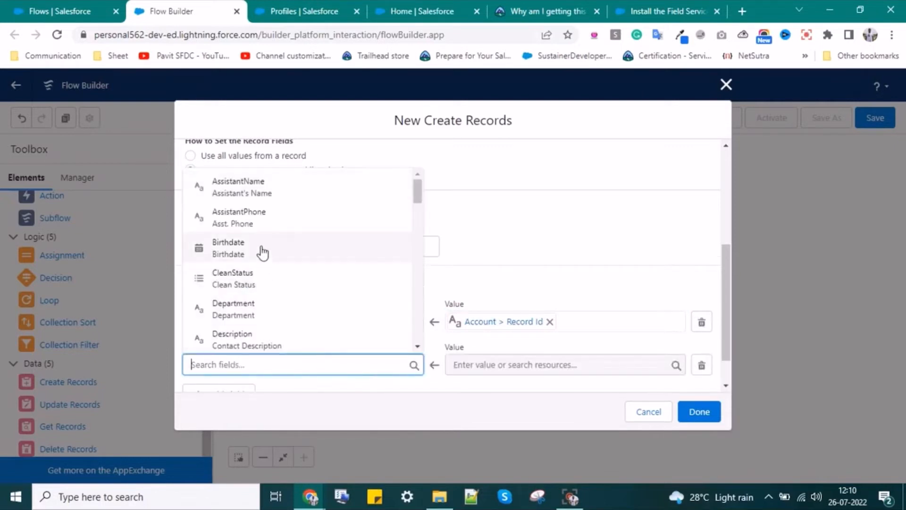
scroll(265, 285, down, 2)
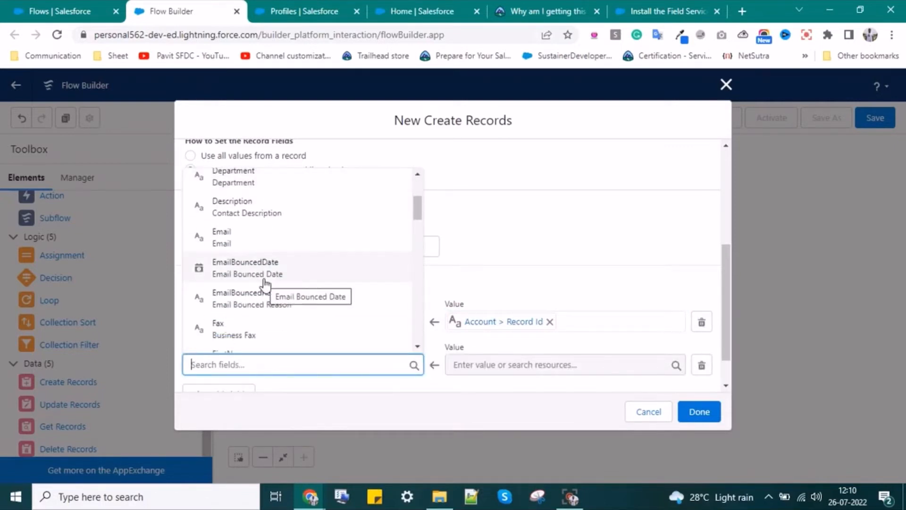
text(first)
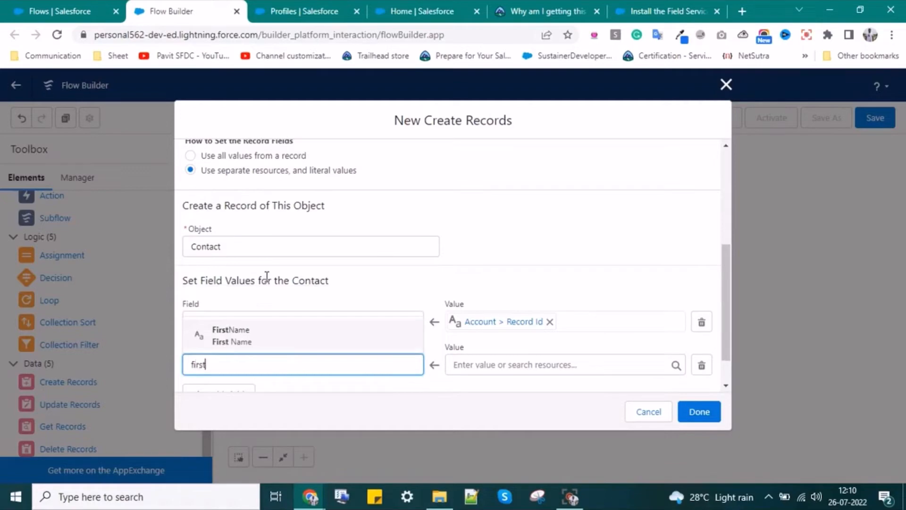
click(277, 334)
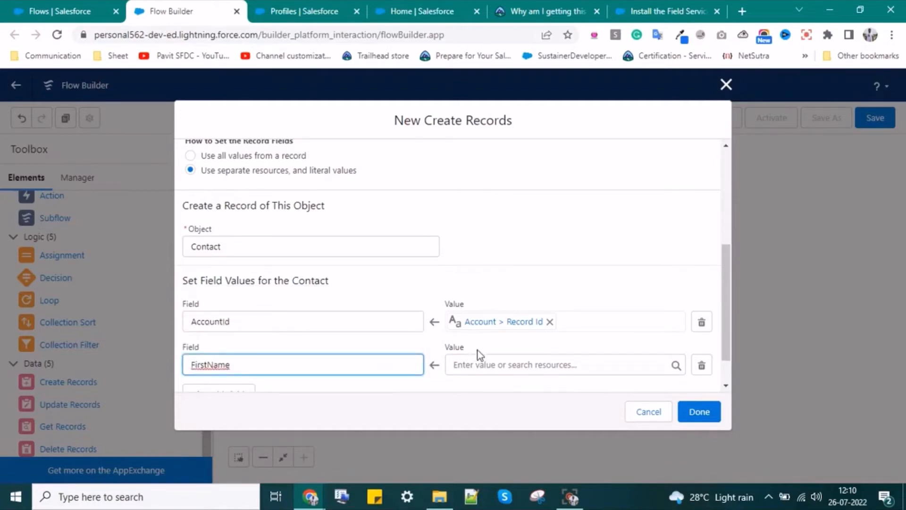
click(487, 363)
scroll(505, 307, down, 4)
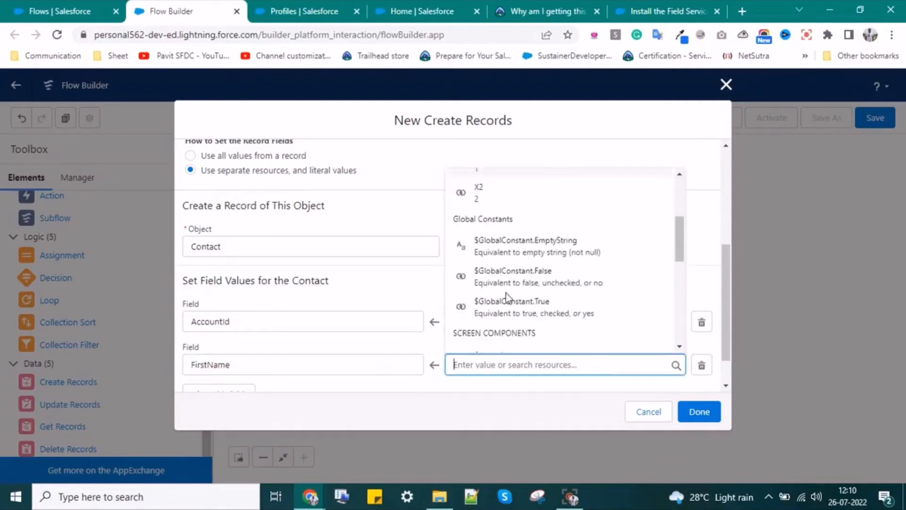
scroll(506, 300, down, 2)
scroll(526, 316, down, 3)
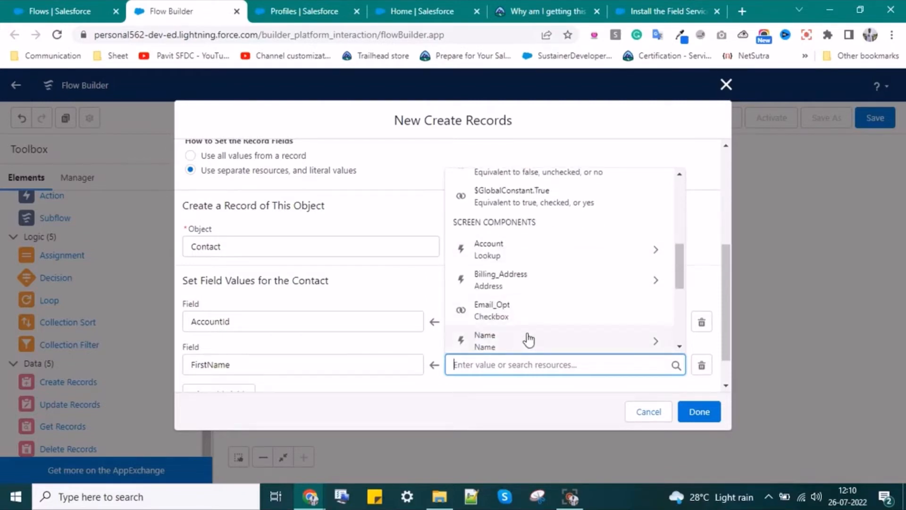
scroll(561, 293, down, 2)
click(567, 281)
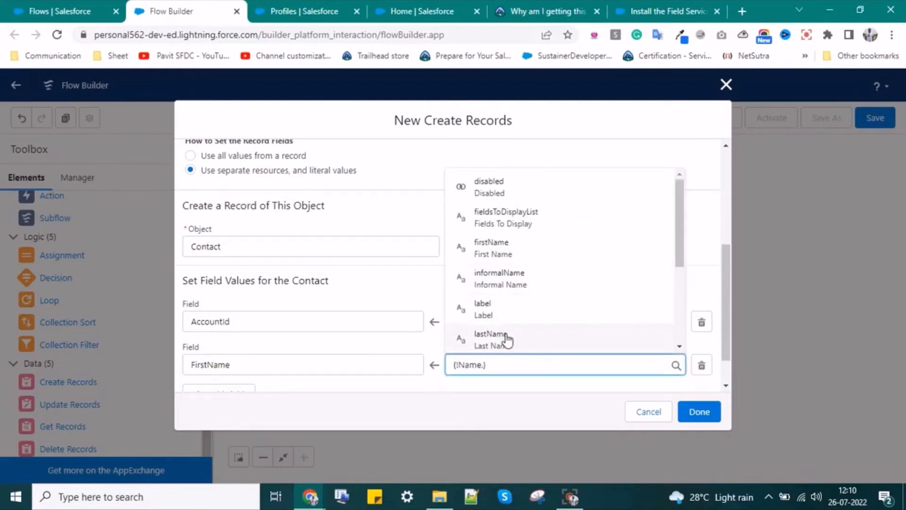
click(384, 383)
- Map LastName to the Name component's last name, {!Name.lastName}, and add a fourth field row
click(241, 395)
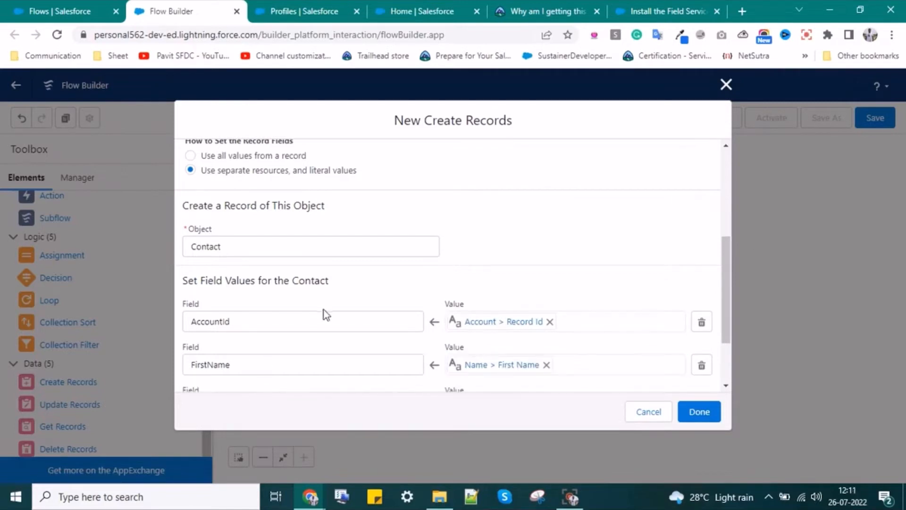
scroll(323, 311, down, 2)
click(244, 324)
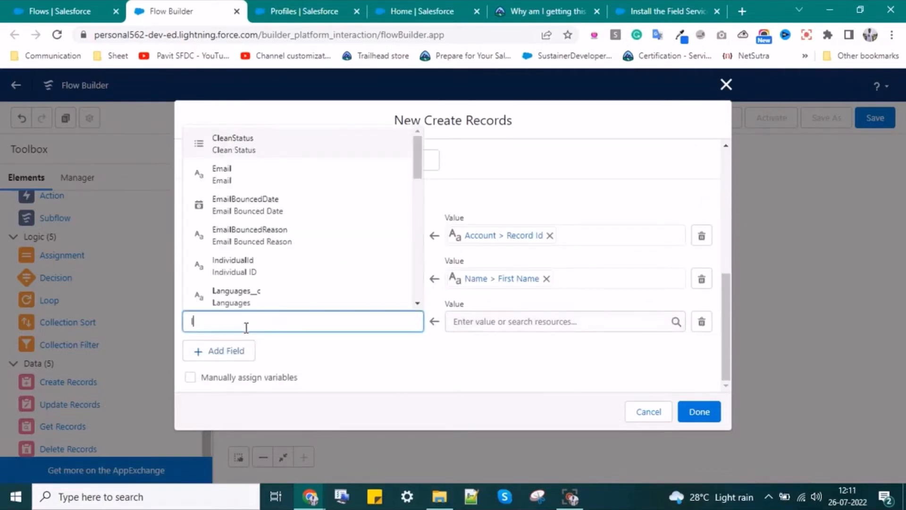
text(last)
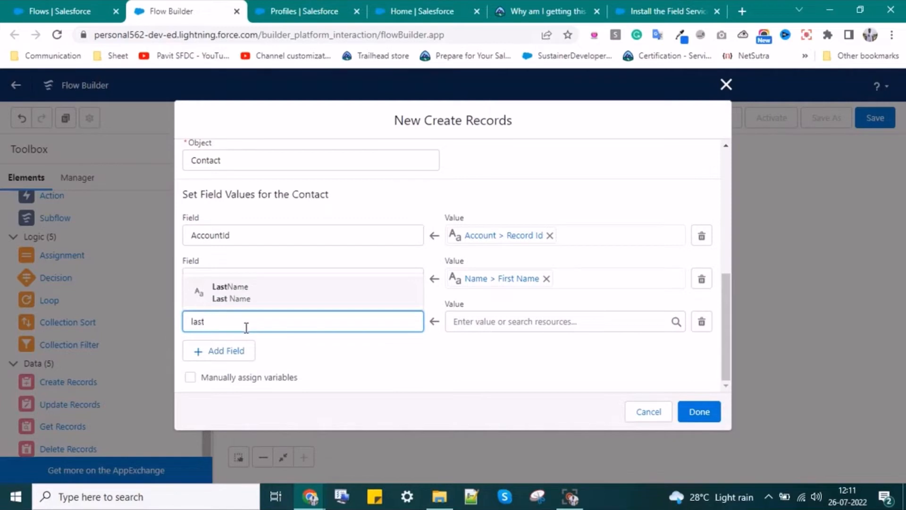
click(231, 293)
click(477, 323)
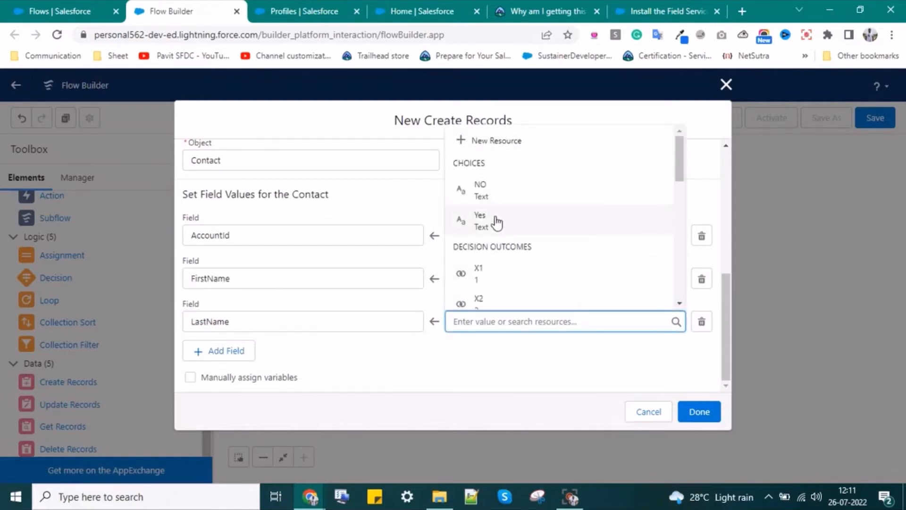
scroll(497, 223, down, 5)
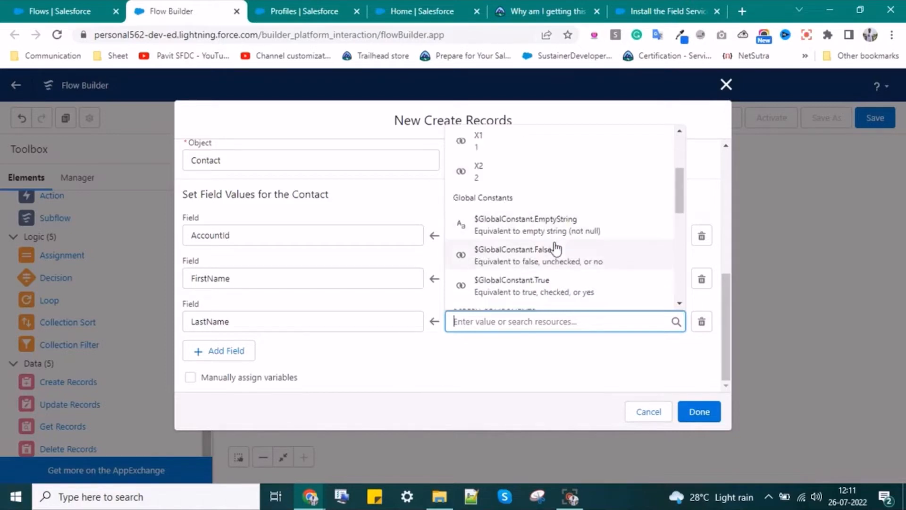
scroll(504, 270, down, 2)
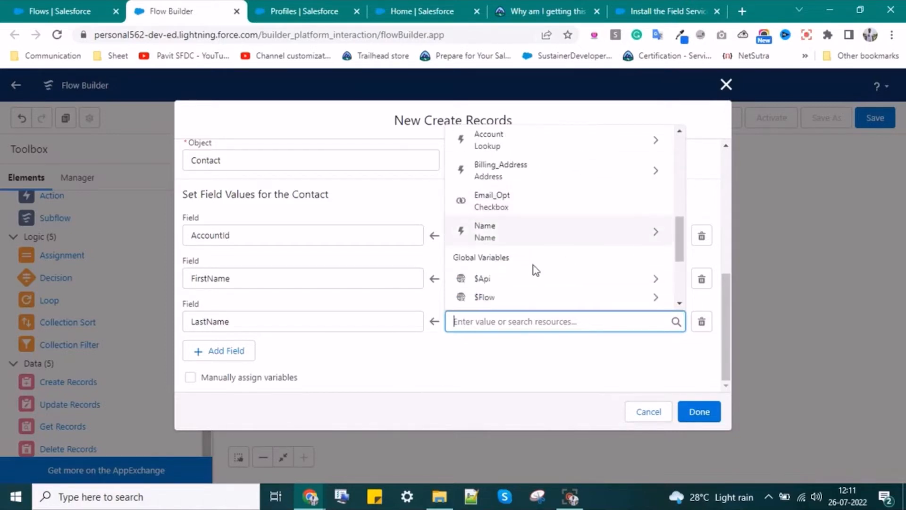
click(538, 244)
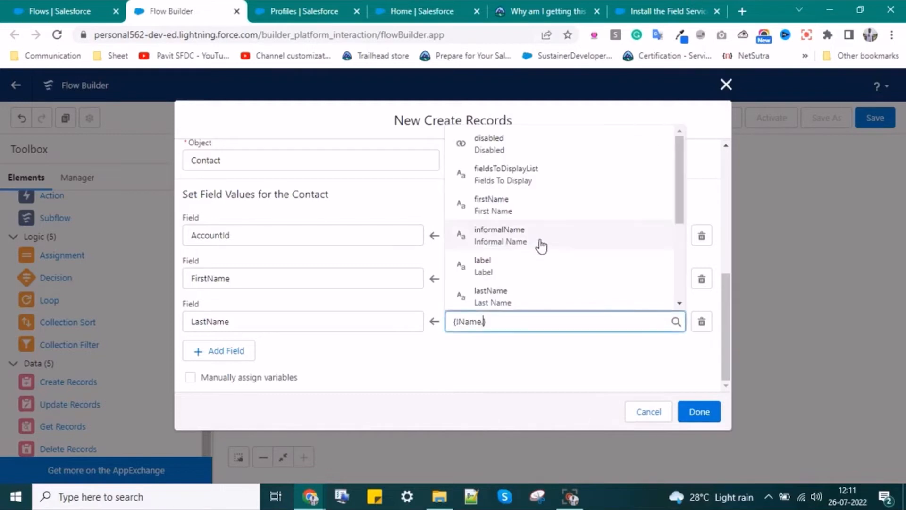
scroll(530, 285, down, 2)
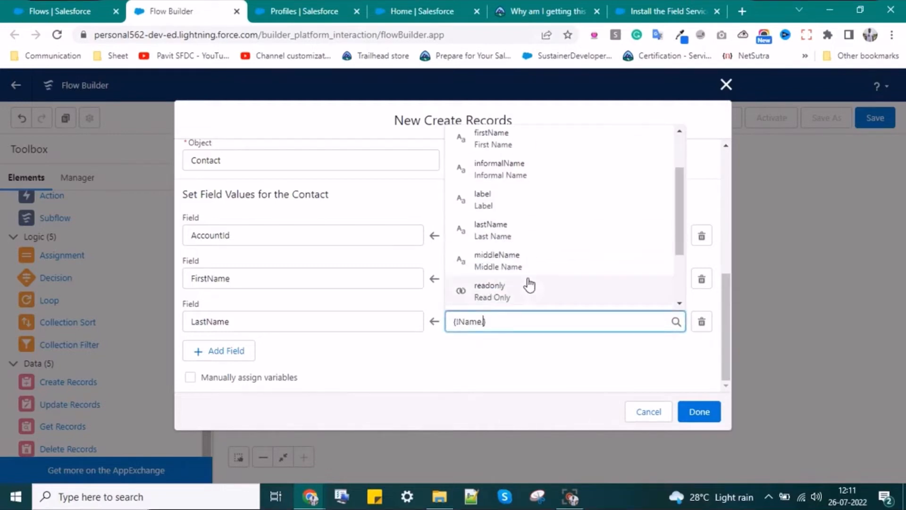
click(539, 239)
click(466, 352)
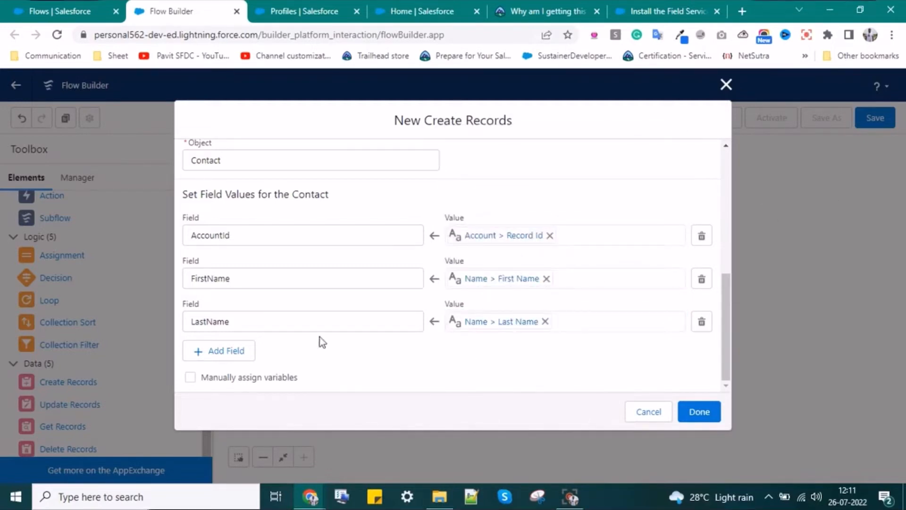
click(223, 352)
scroll(340, 325, down, 1)
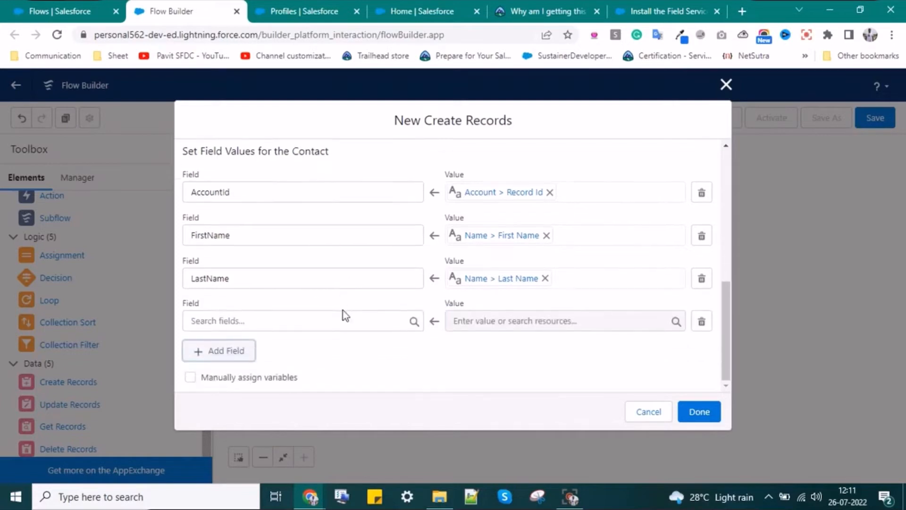
- Search the new row's Contact fields for email and opt-in options
click(290, 326)
text(emai)
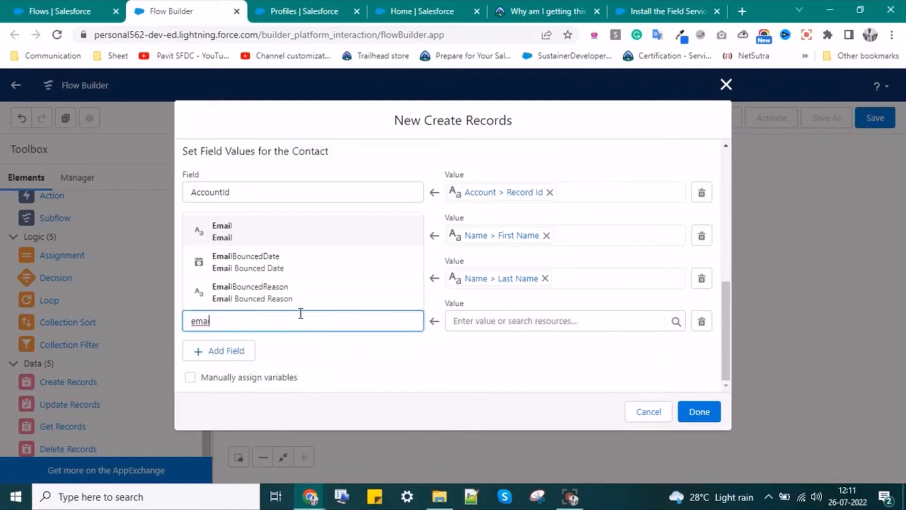
drag(232, 317, 189, 311)
text(opt)
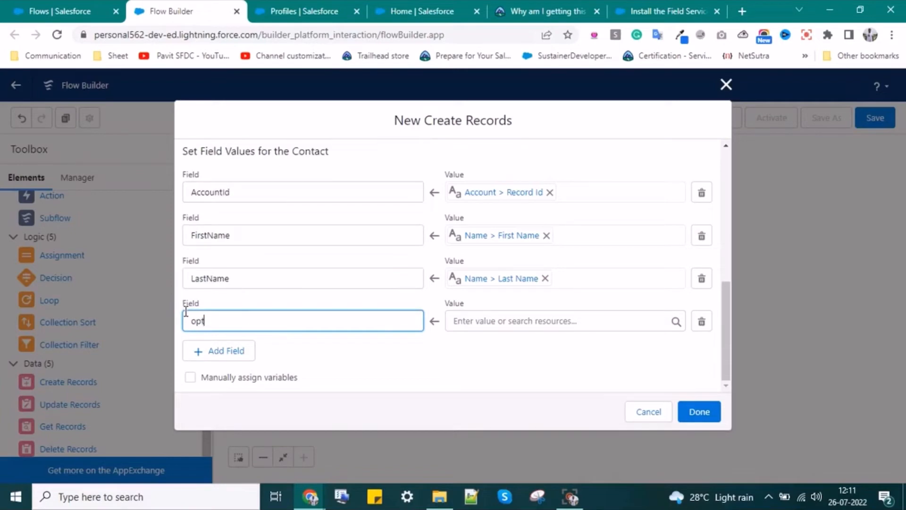
double_click(186, 311)
text(in)
key(Down)
key(Down)
key(Down)
key(Down)
key(Down)
key(Down)
key(Down)
key(Down)
key(Down)
key(Down)
key(Down)
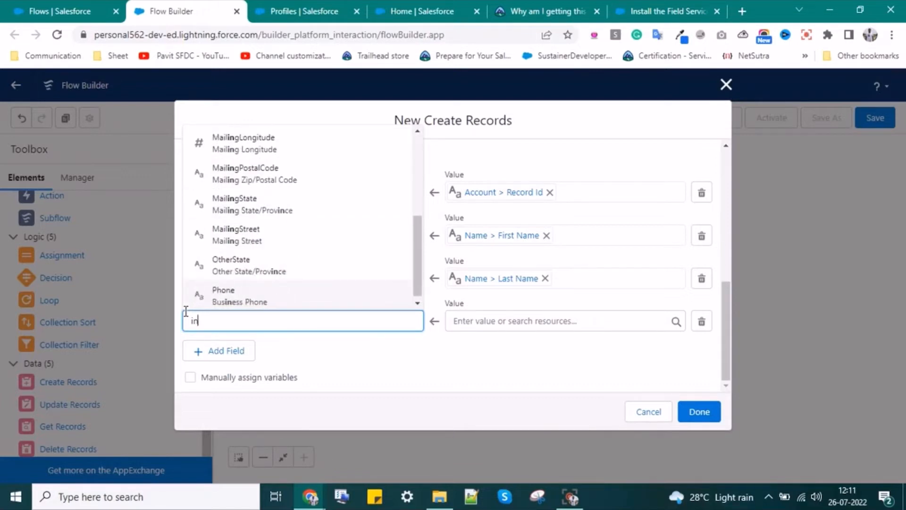
text(ema)
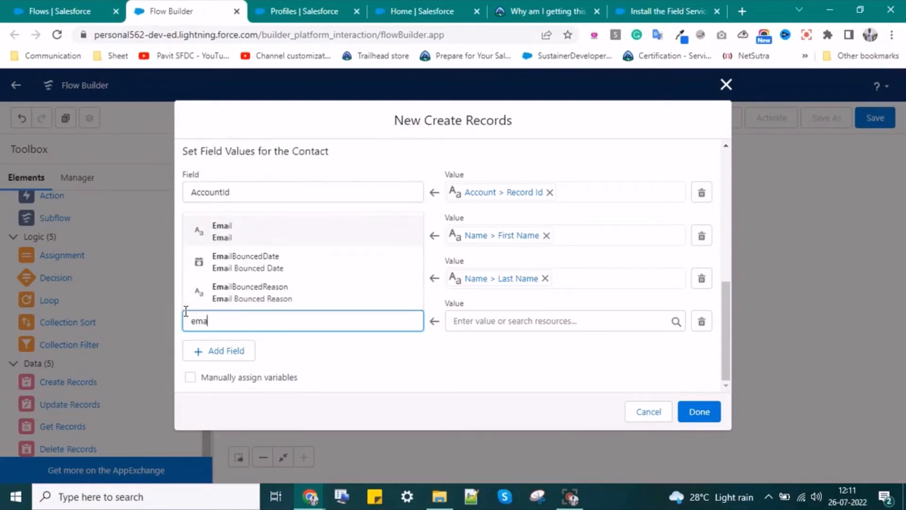
key(Down)
key(Down)
key(Down)
key(Down)
key(Down)
key(Down)
key(Down)
key(Down)
key(Down)
key(Down)
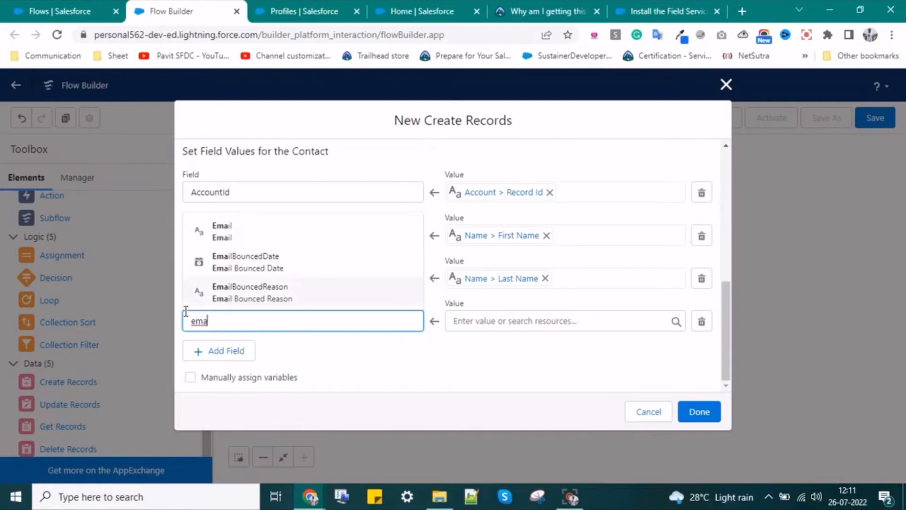
key(Down)
key(Down)
key(BackSpace)
key(BackSpace)
key(BackSpace)
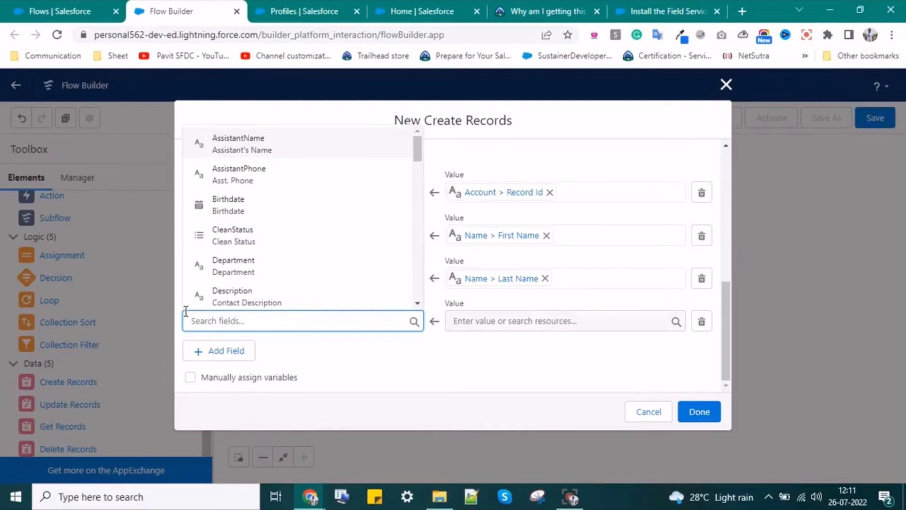
scroll(241, 184, down, 5)
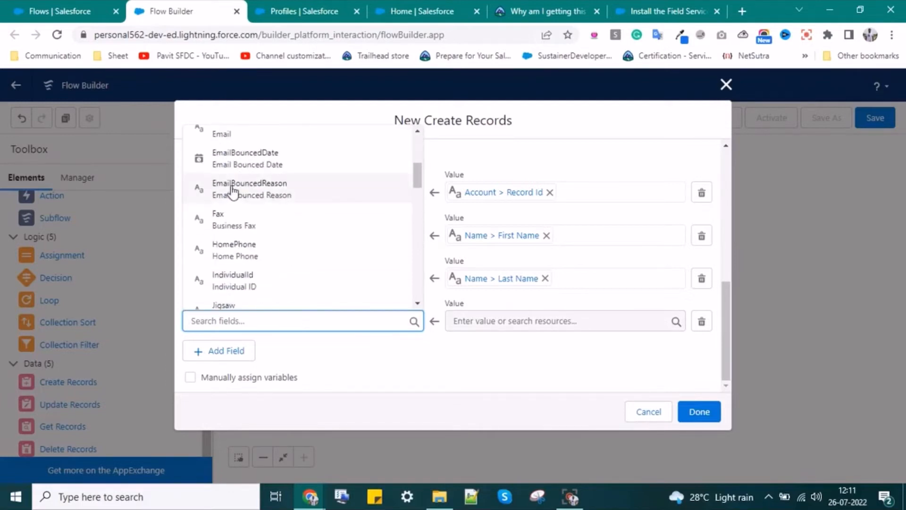
scroll(233, 207, down, 5)
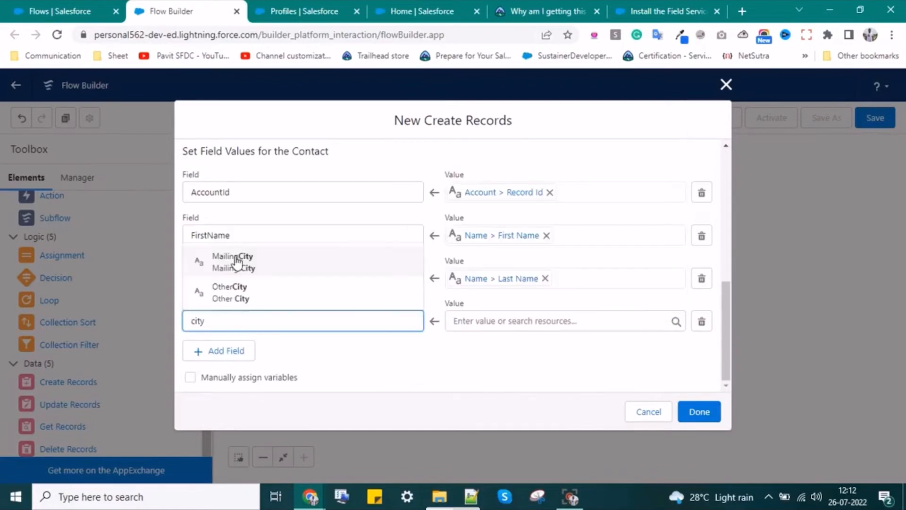
- Map MailingCity to the Billing_Address city
click(239, 260)
click(504, 320)
scroll(503, 246, down, 4)
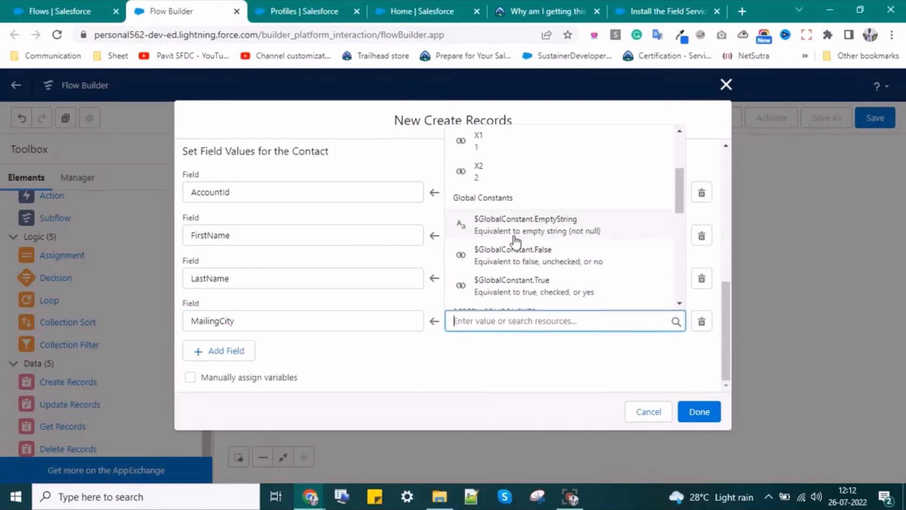
scroll(511, 248, down, 2)
scroll(502, 281, down, 3)
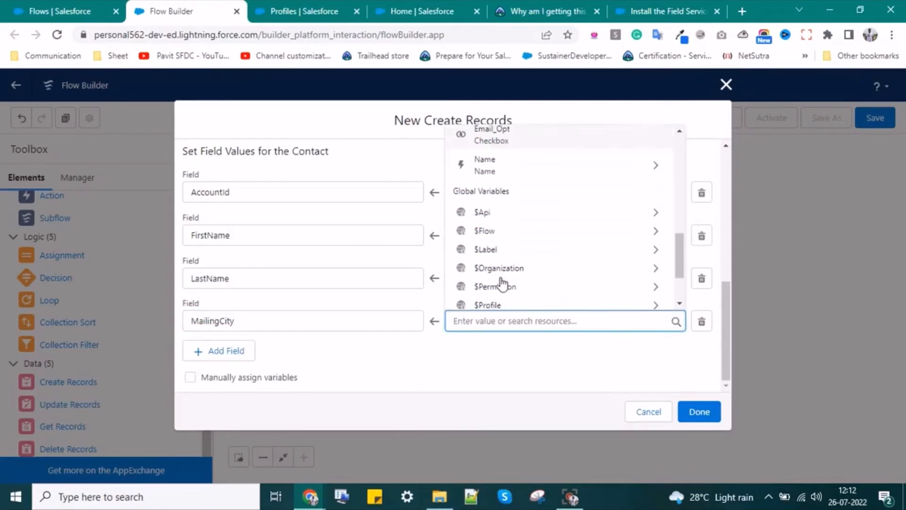
scroll(508, 267, up, 2)
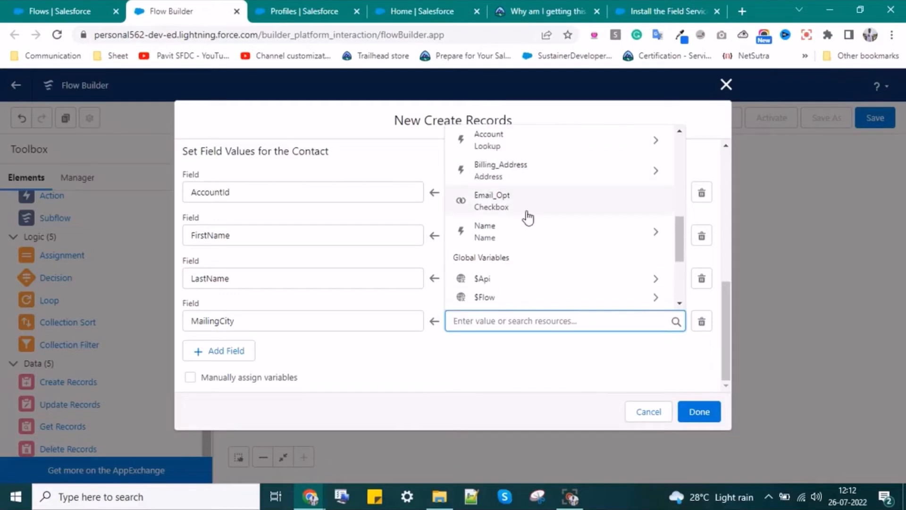
click(530, 176)
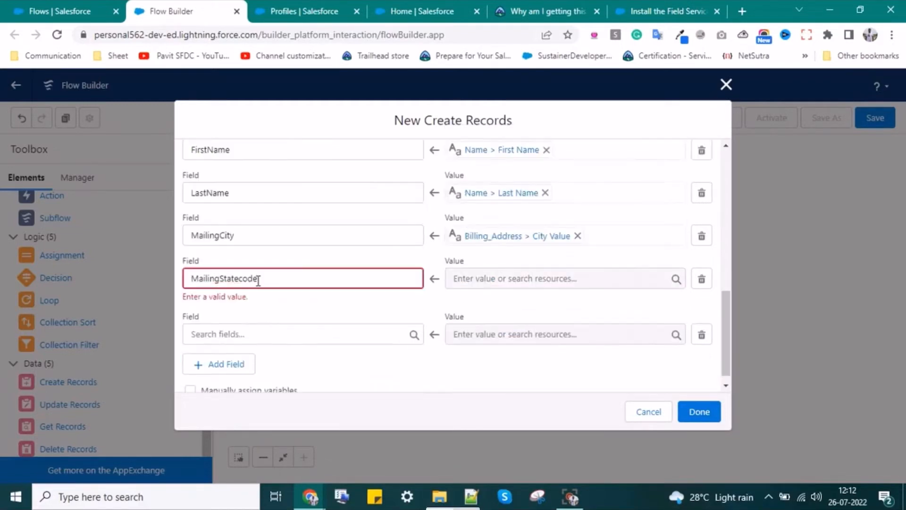
key(BackSpace)
key(BackSpace)
key(BackSpace)
key(BackSpace)
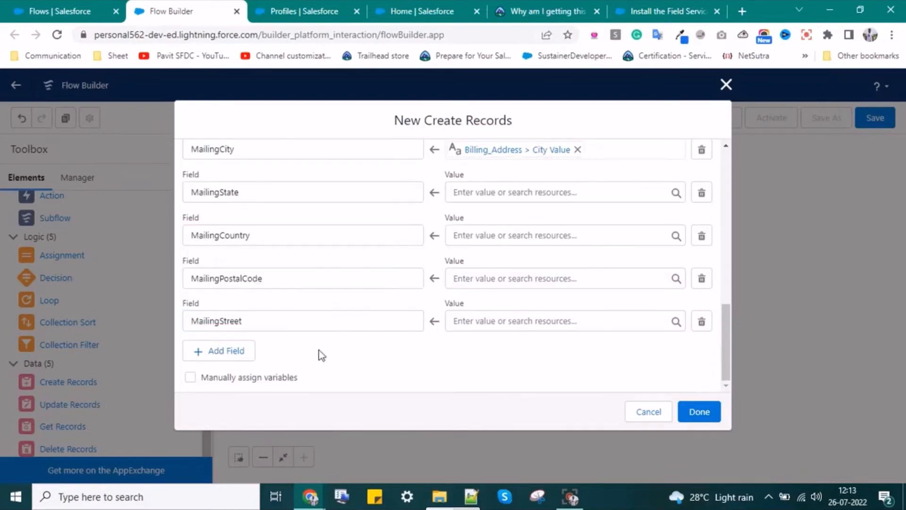
- Set MailingState to {!Billing_Address.province} and begin the MailingStreet value
click(543, 192)
text({!Billing_Address.postalCode})
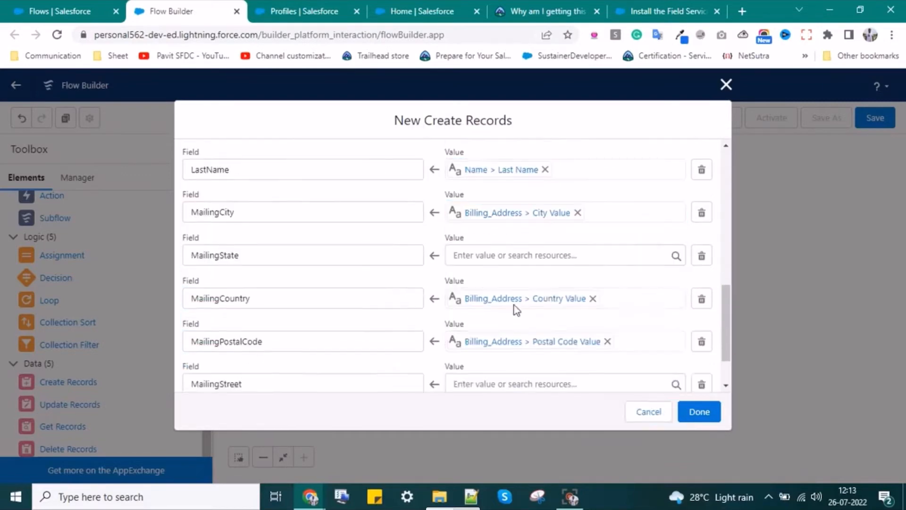
text({!Billing_Address.province})
click(491, 321)
- Finish MailingStreet as {!Billing_Address.street} and delete the Decision element
text({!Billing_Address.street})
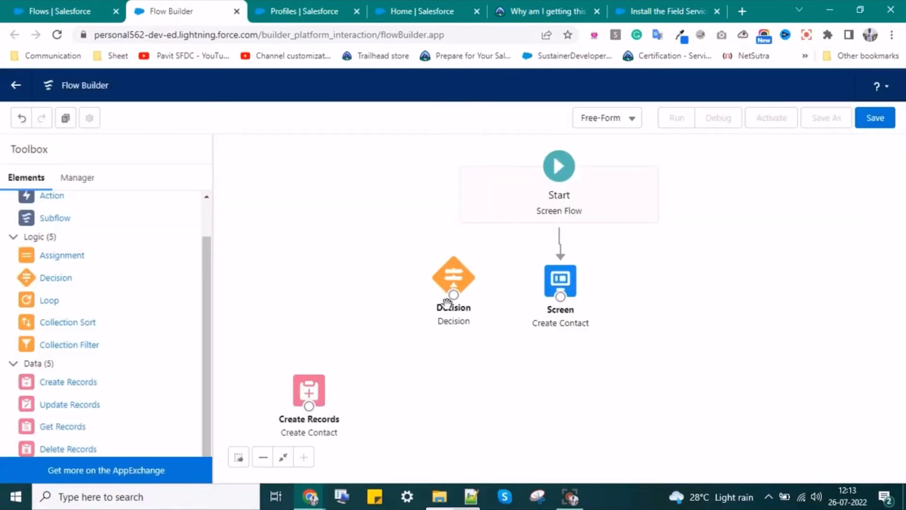
drag(449, 300, 373, 305)
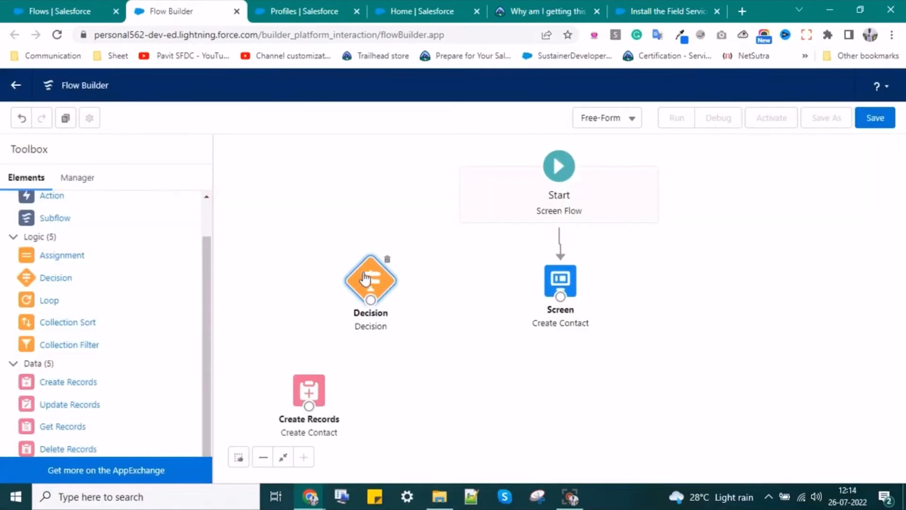
drag(364, 276, 367, 277)
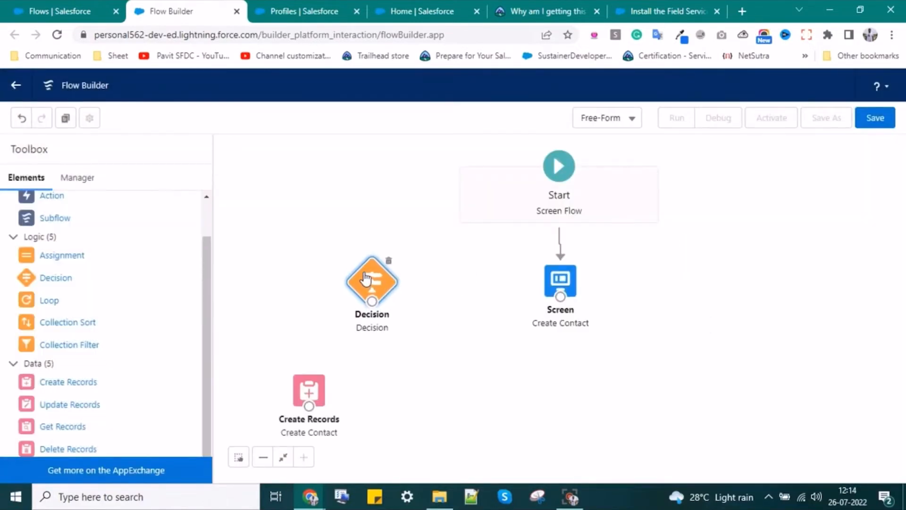
click(388, 261)
- Place Create Records below the Screen element and connect Screen to it
drag(309, 387, 561, 395)
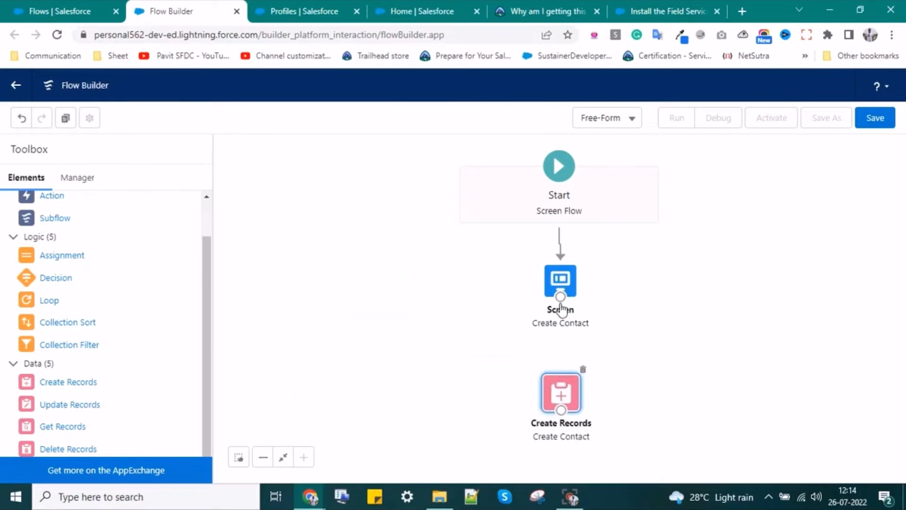
drag(561, 305, 560, 418)
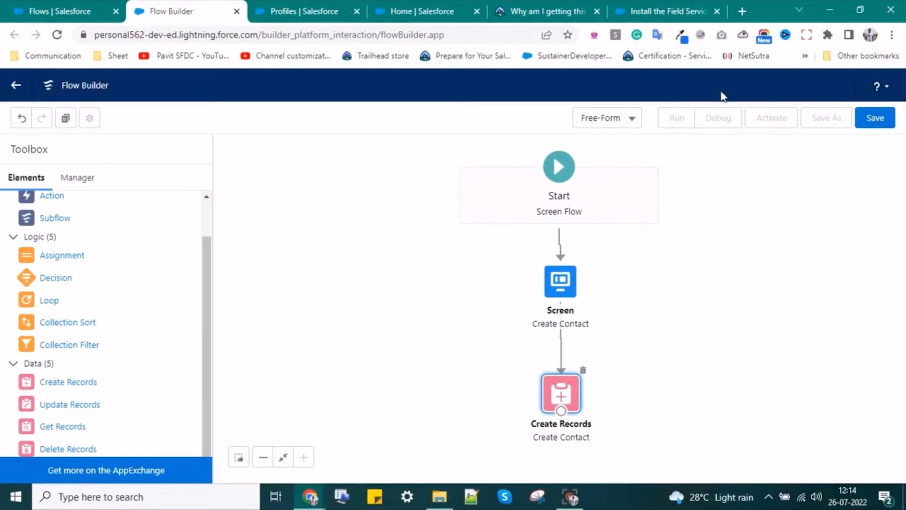
click(573, 295)
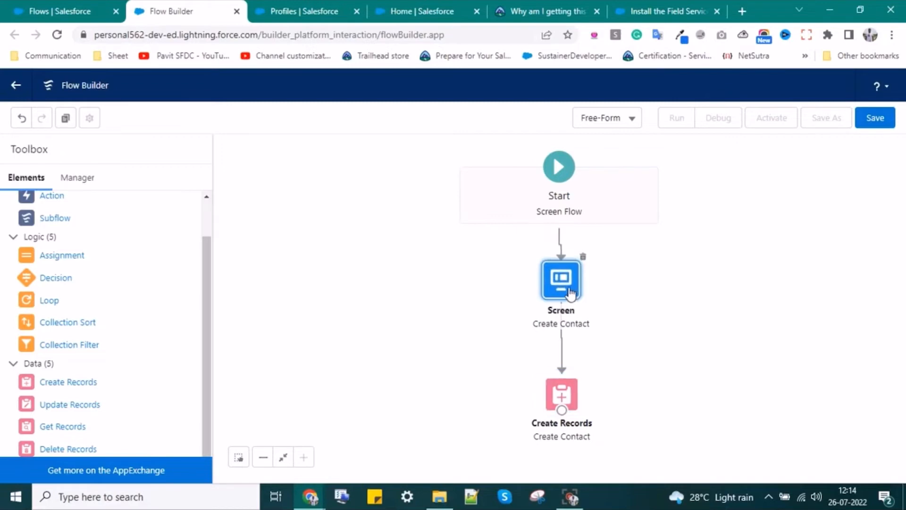
drag(571, 294, 572, 294)
- Remove the Email Opt checkbox from the Create Contact screen
double_click(570, 293)
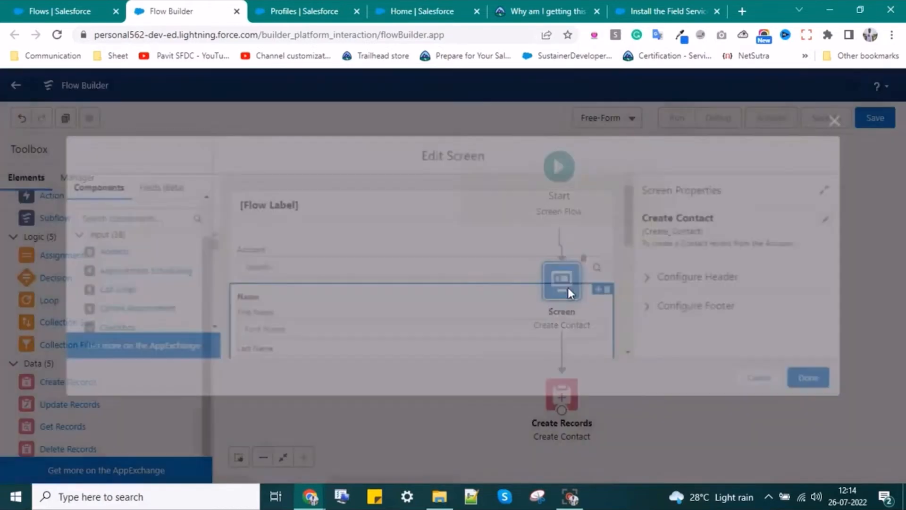
scroll(366, 300, down, 2)
scroll(368, 301, up, 1)
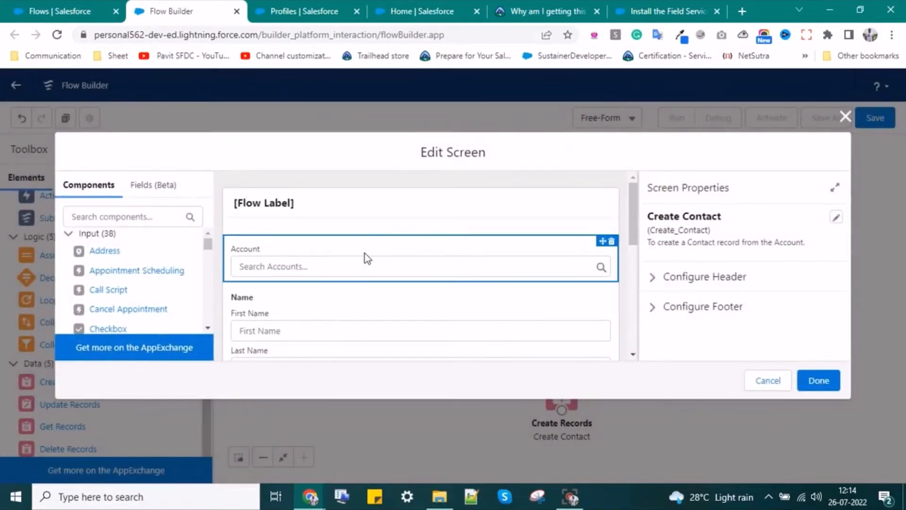
scroll(370, 297, down, 3)
scroll(573, 264, down, 1)
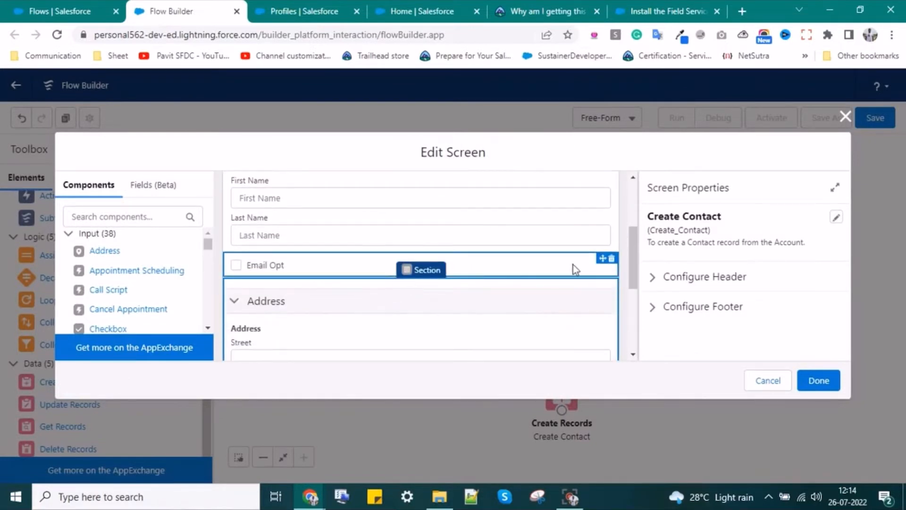
click(610, 261)
click(569, 302)
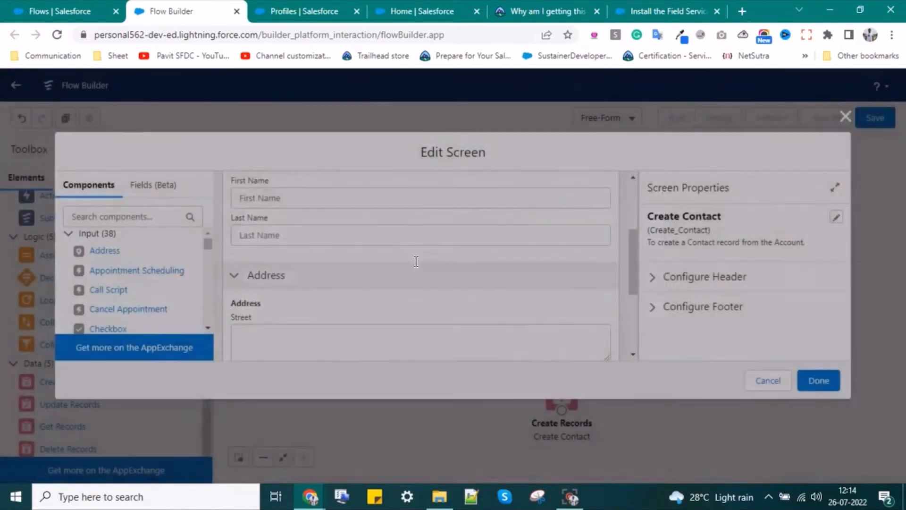
scroll(350, 248, down, 2)
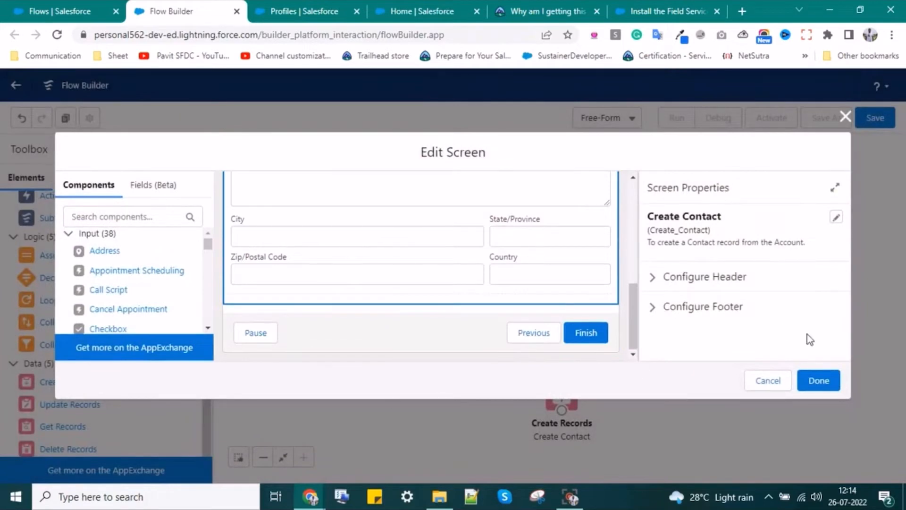
click(818, 379)
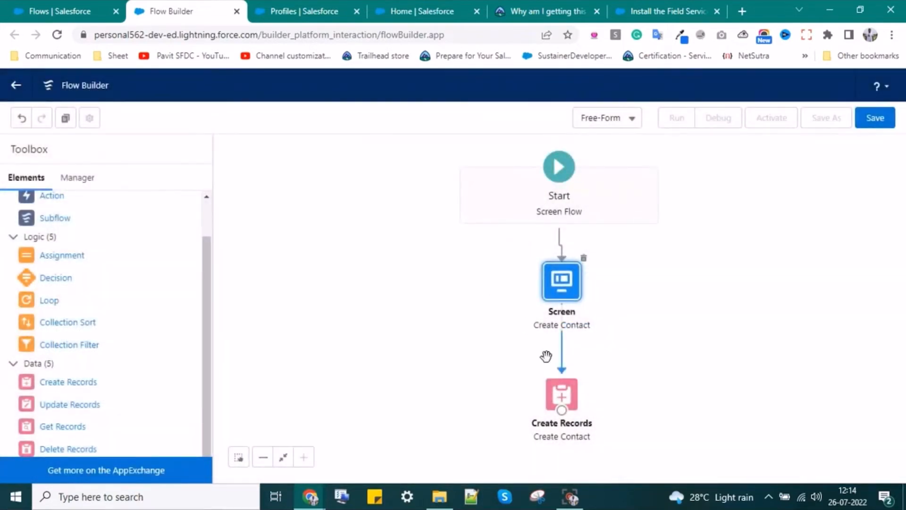
click(819, 200)
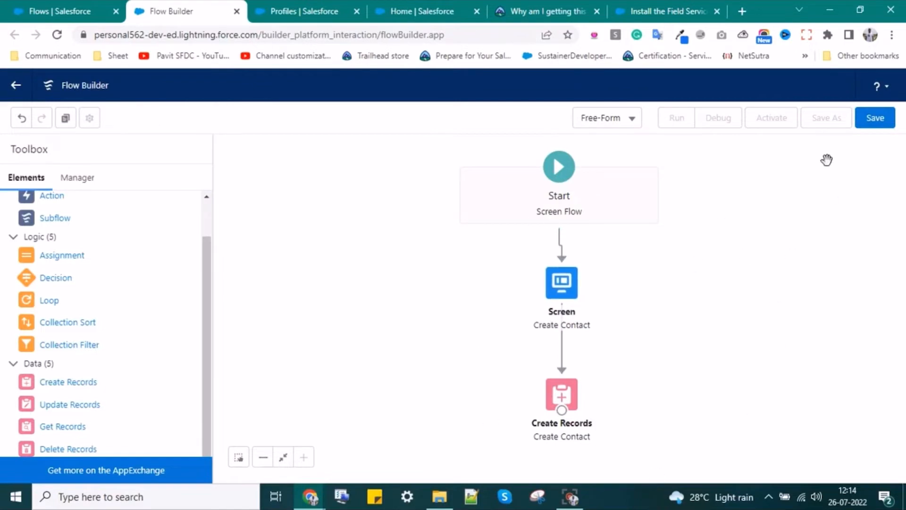
- Save the flow as 'Create Contact' (Create_Contact) with a description, then underline 'Use Screen flow' on the slide
click(876, 121)
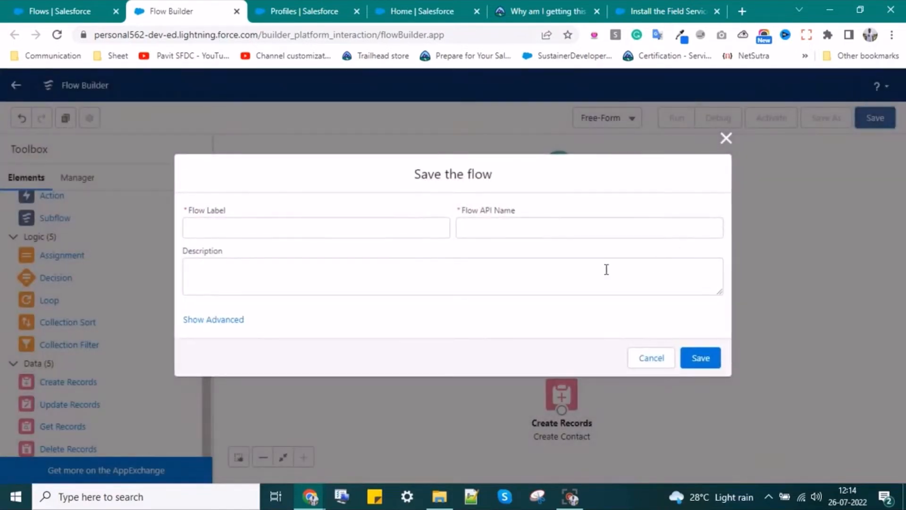
click(291, 224)
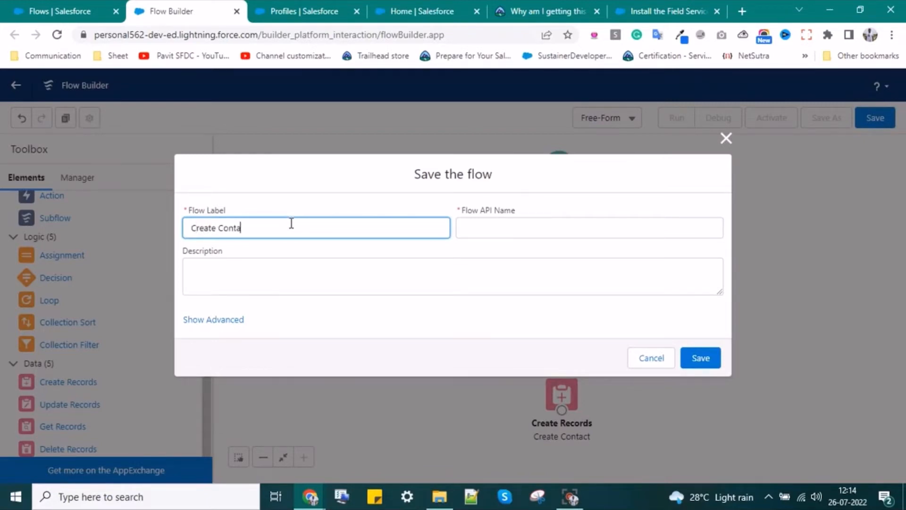
click(459, 229)
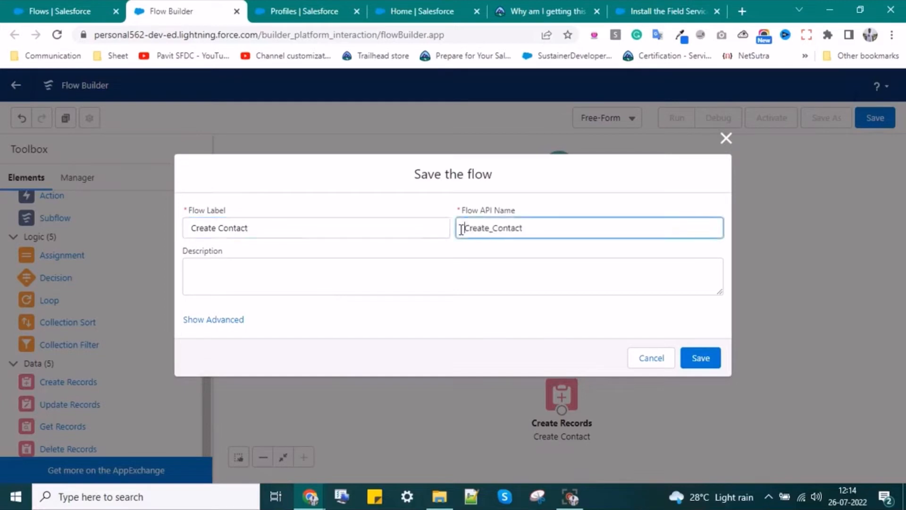
click(293, 264)
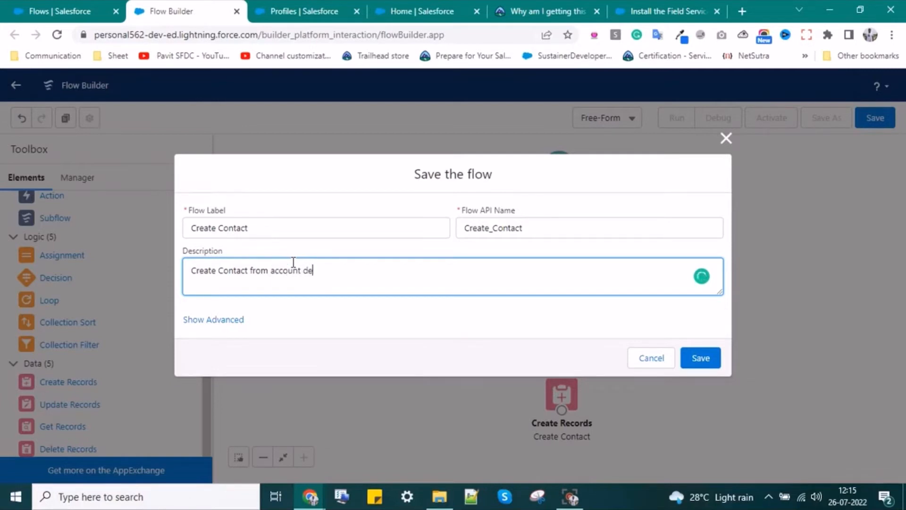
text(ge.)
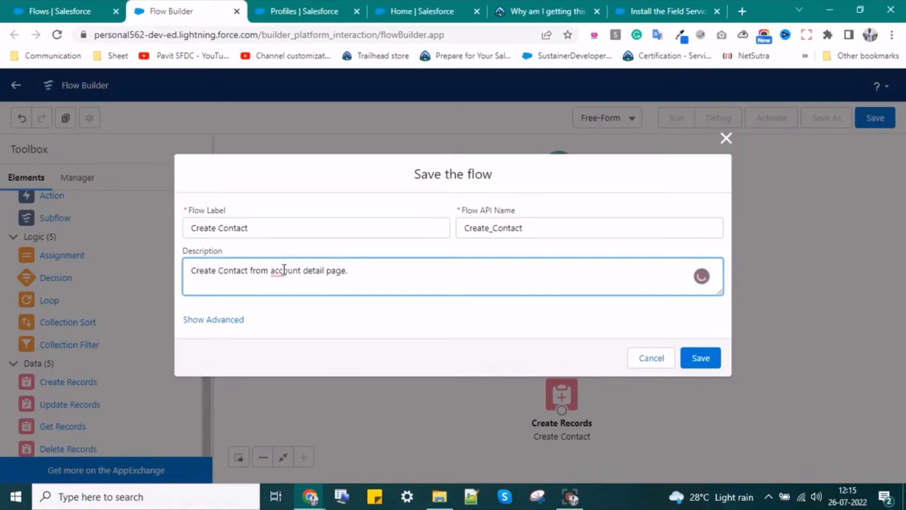
click(303, 272)
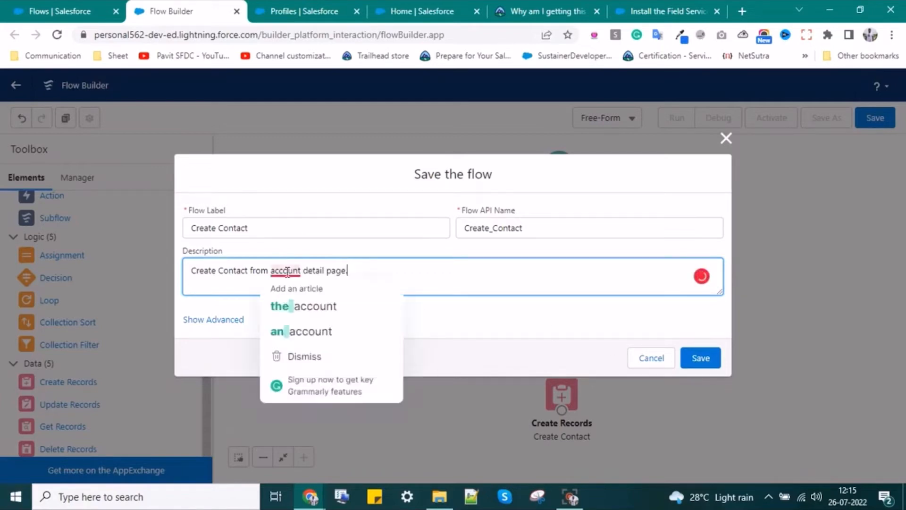
click(293, 306)
click(700, 358)
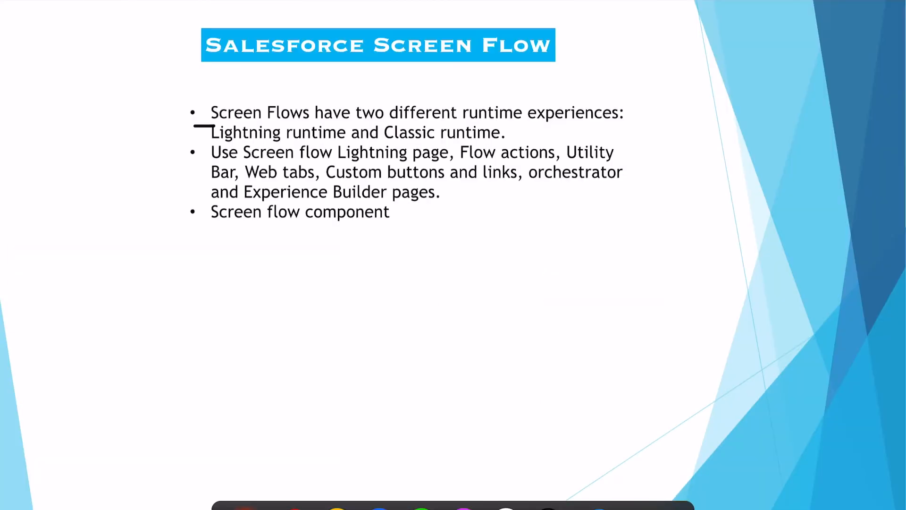
drag(208, 162, 309, 161)
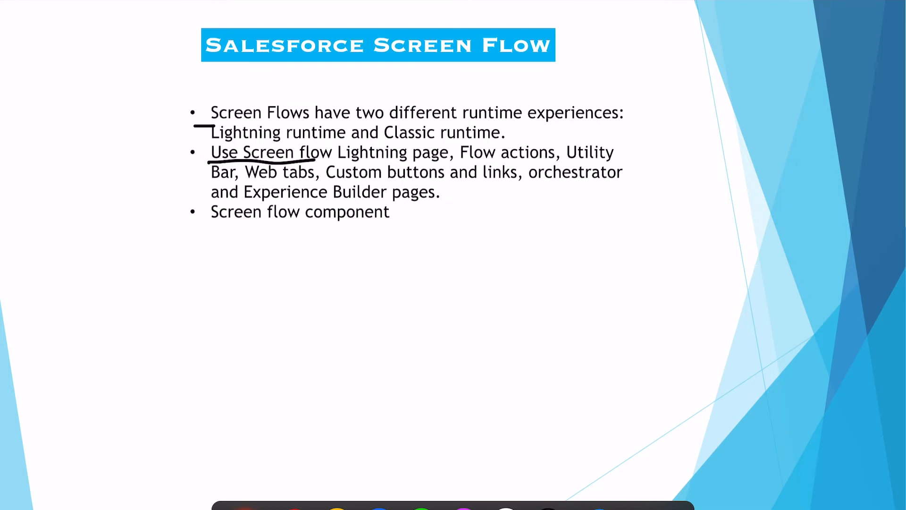
- Underline 'Lightning page' on the Screen Flow slide
drag(335, 164, 444, 161)
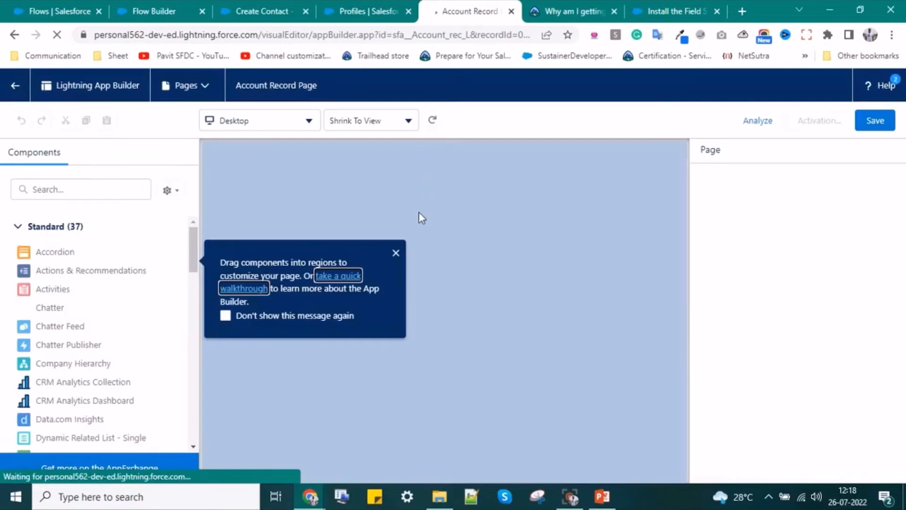
- Dismiss the tip and select the sidebar's Activity/Chatter Tabs component to show its settings
click(397, 253)
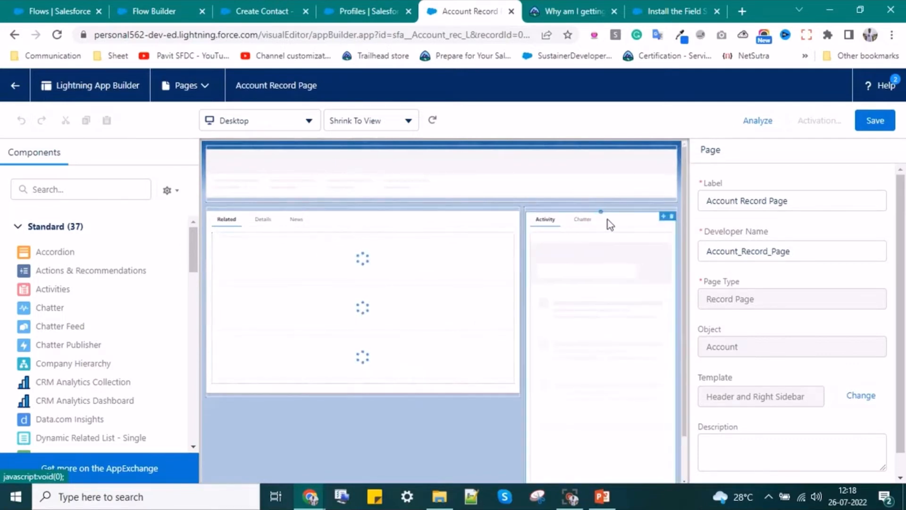
click(591, 222)
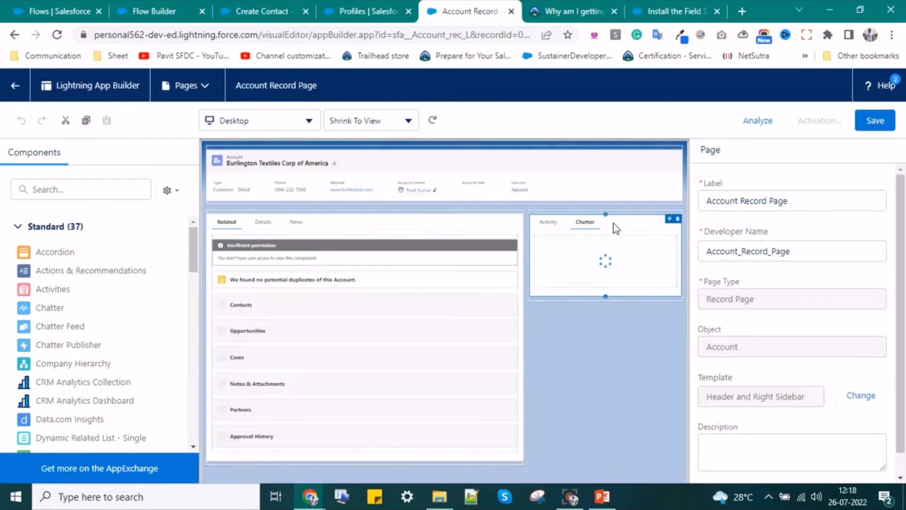
click(613, 225)
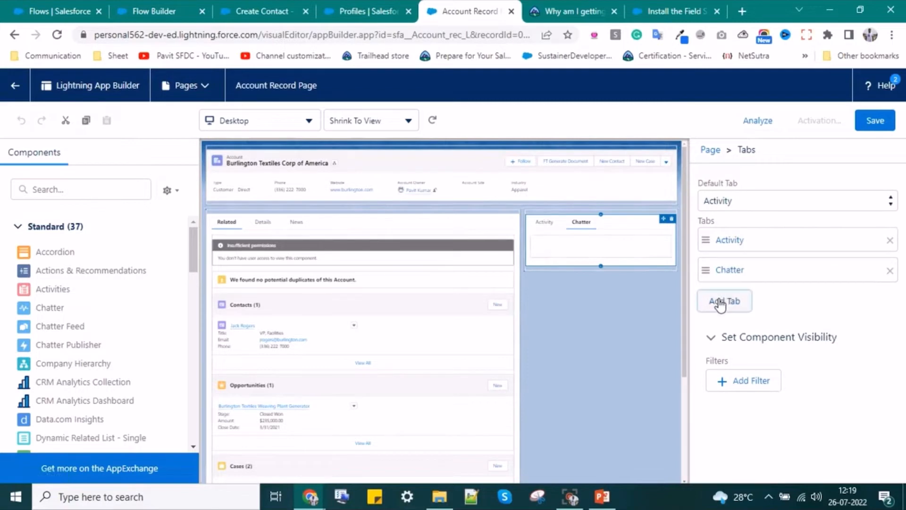
- Add a third tab to the Tabs component and switch its label to Custom
click(720, 302)
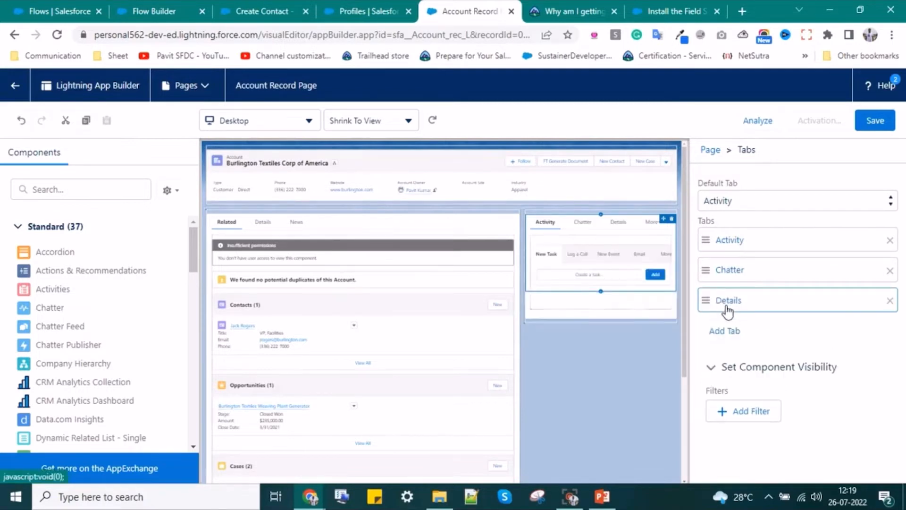
click(727, 307)
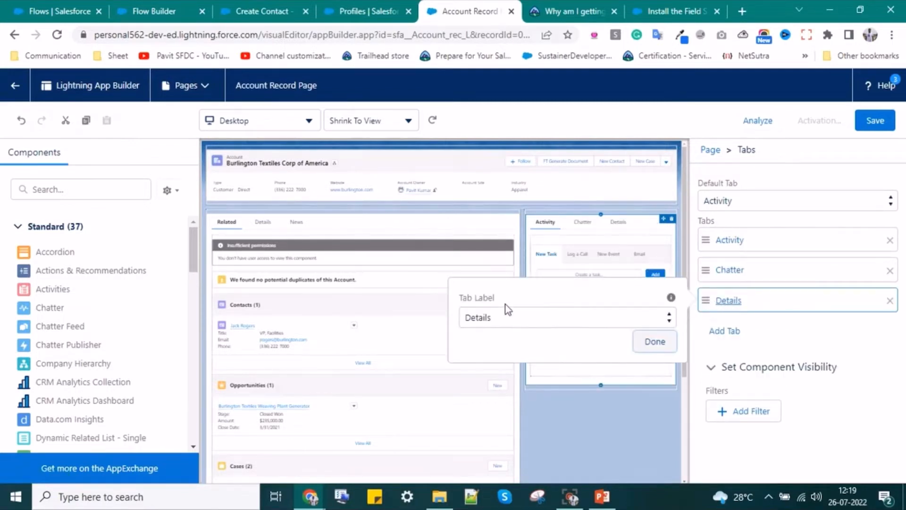
click(502, 319)
scroll(500, 198, down, 5)
scroll(499, 199, down, 4)
scroll(496, 251, up, 15)
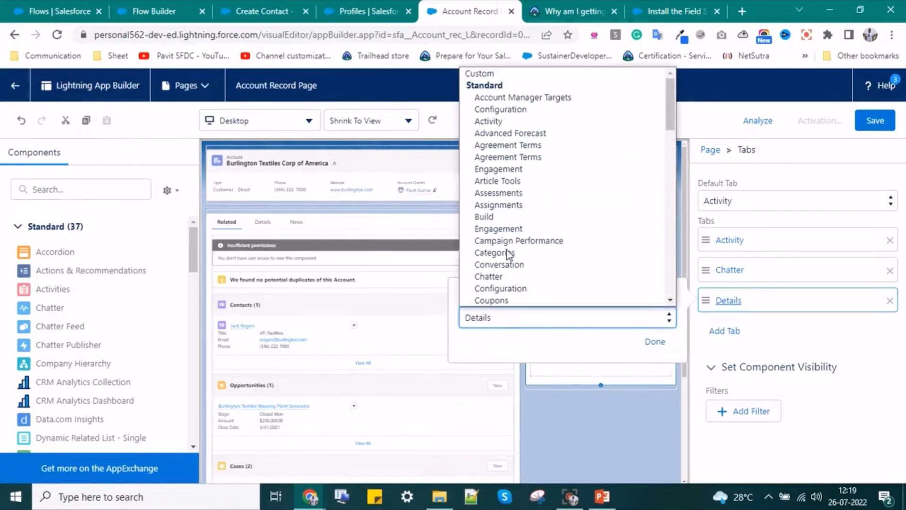
click(482, 73)
- Enter 'Create Contact' as the tab's custom label and confirm it
text(Cre)
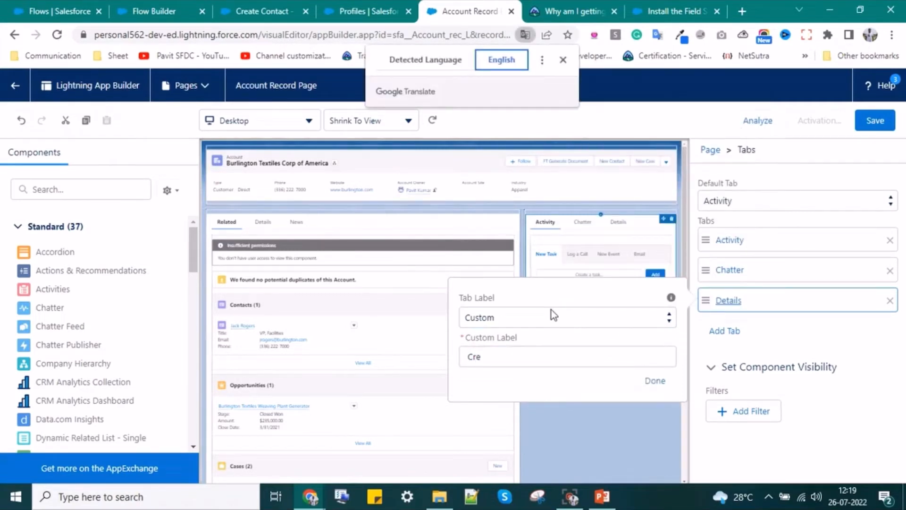
click(562, 60)
click(511, 356)
double_click(467, 356)
text(Contact)
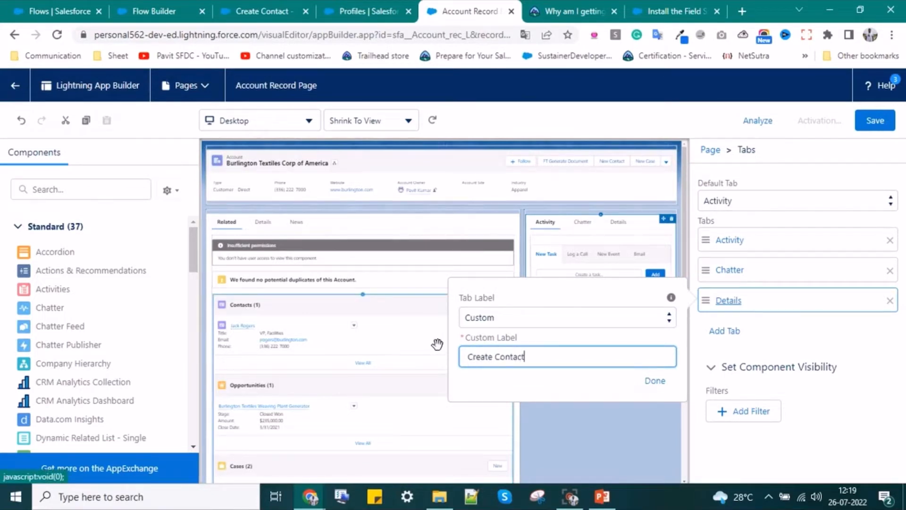
click(654, 380)
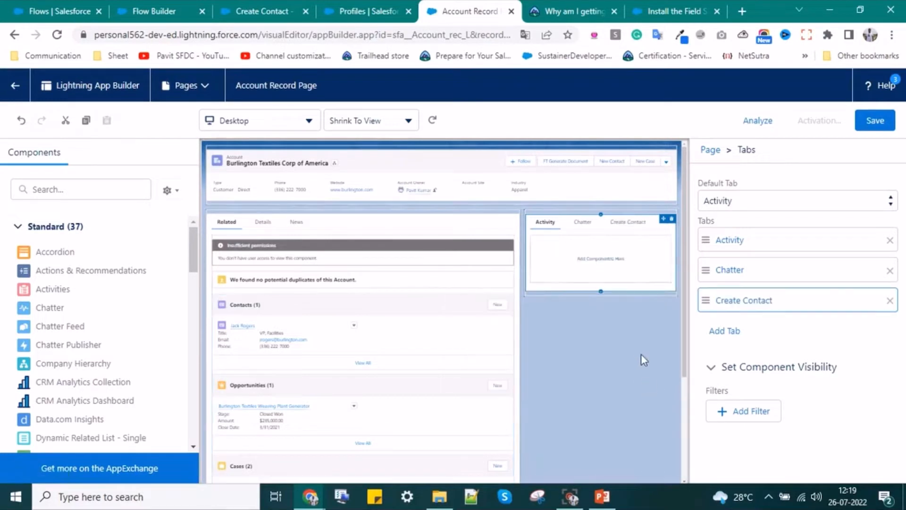
click(621, 229)
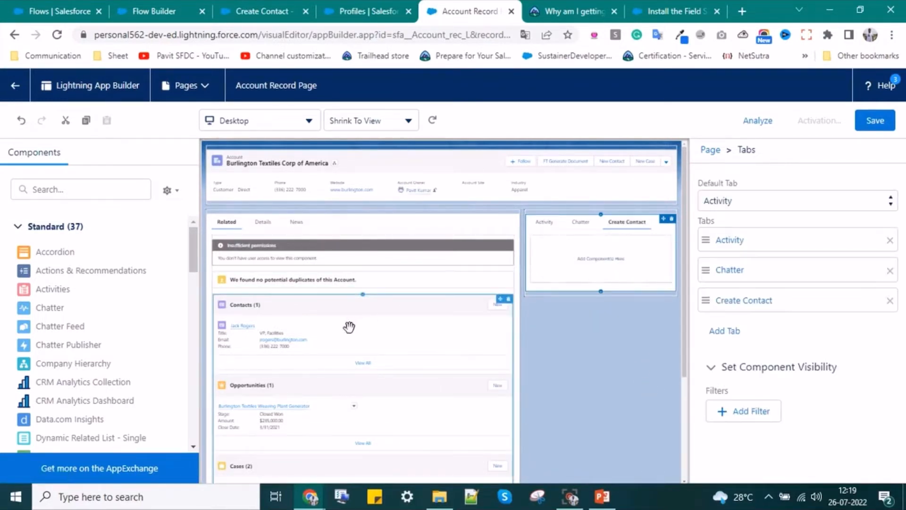
click(42, 186)
- Search components for 'flo', drop a Flow component into the Create Contact tab, and search flows for 'create'
text(flo)
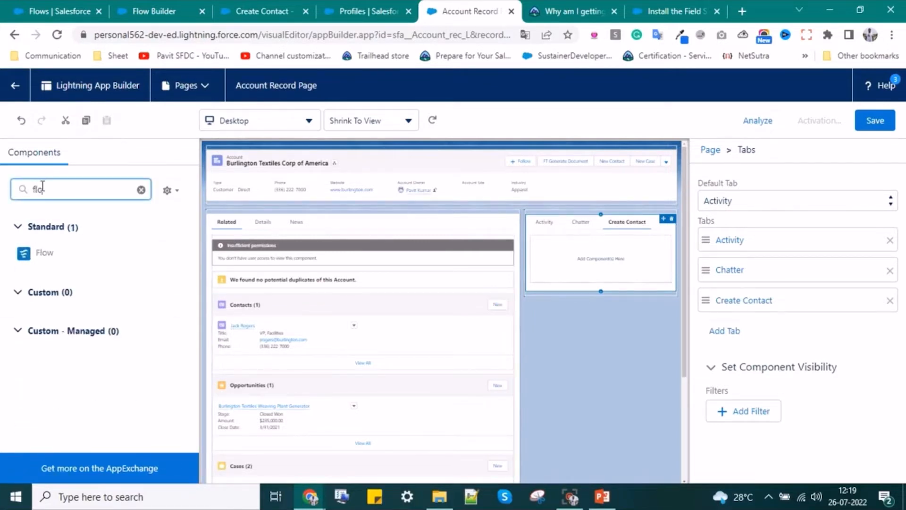
drag(38, 251, 566, 249)
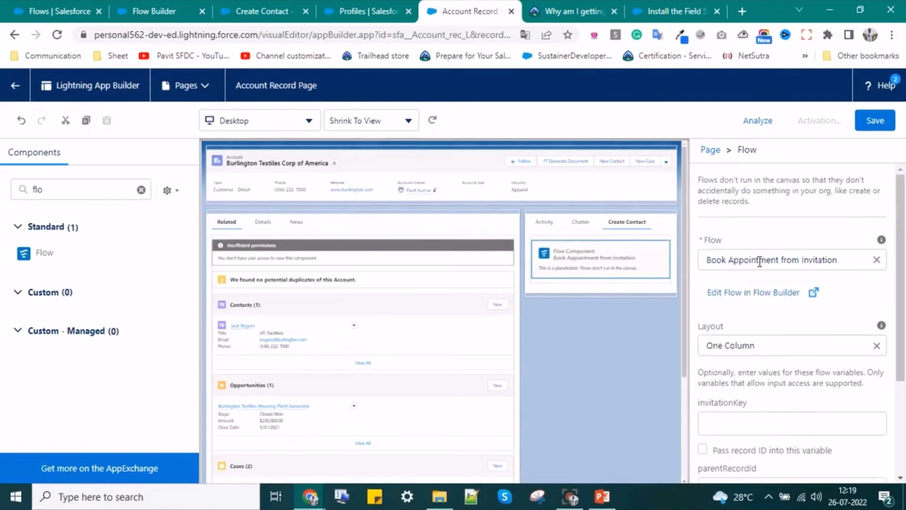
click(876, 259)
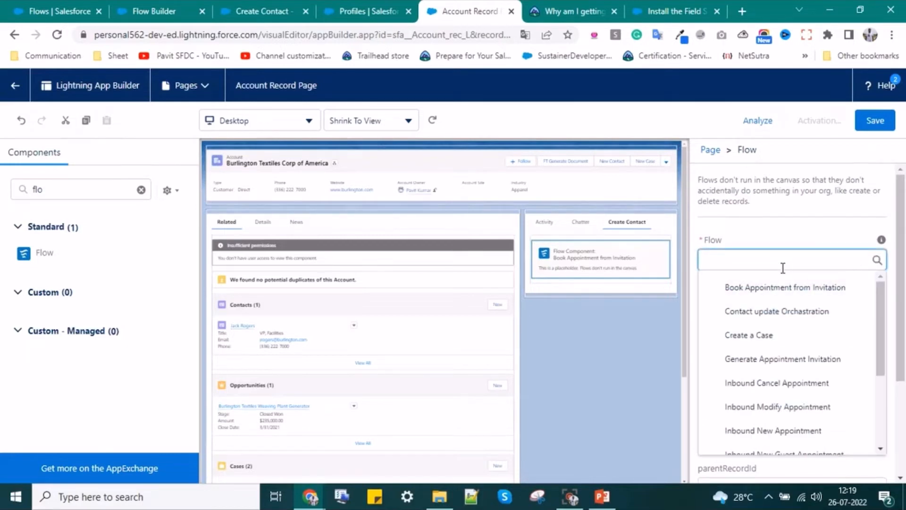
text(cre)
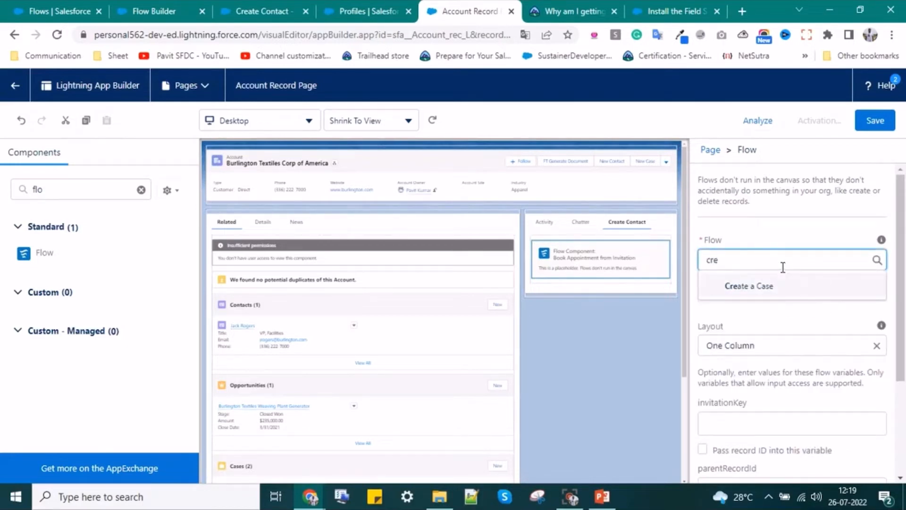
text(ate\)
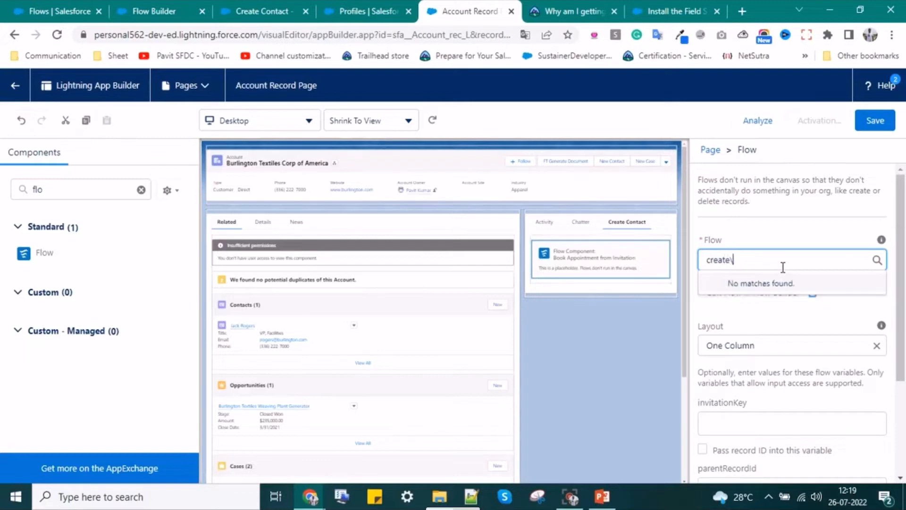
key(BackSpace)
key(BackSpace)
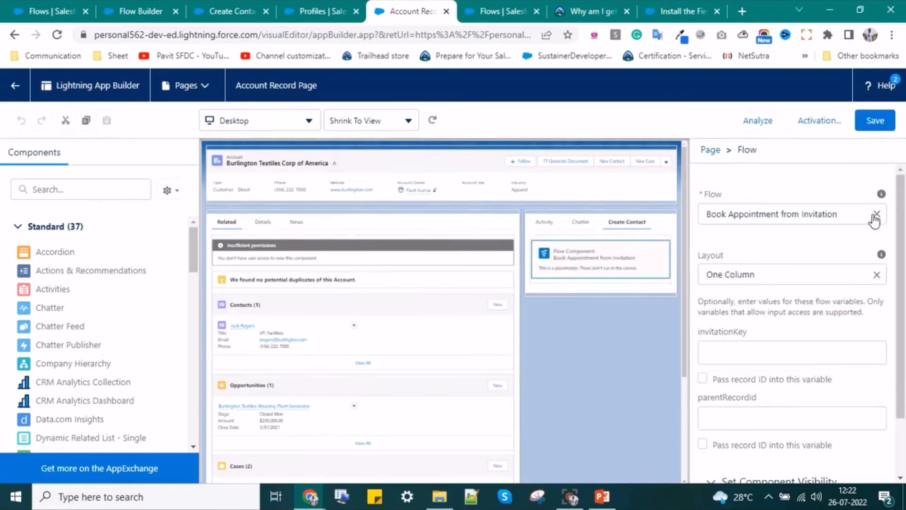
- Set the tab's Flow component to Create Contact and save the record page
click(876, 260)
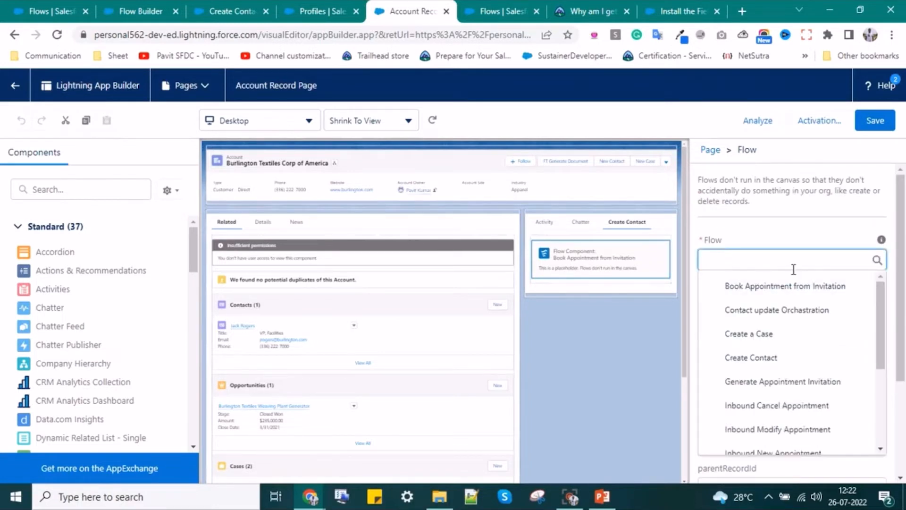
click(766, 362)
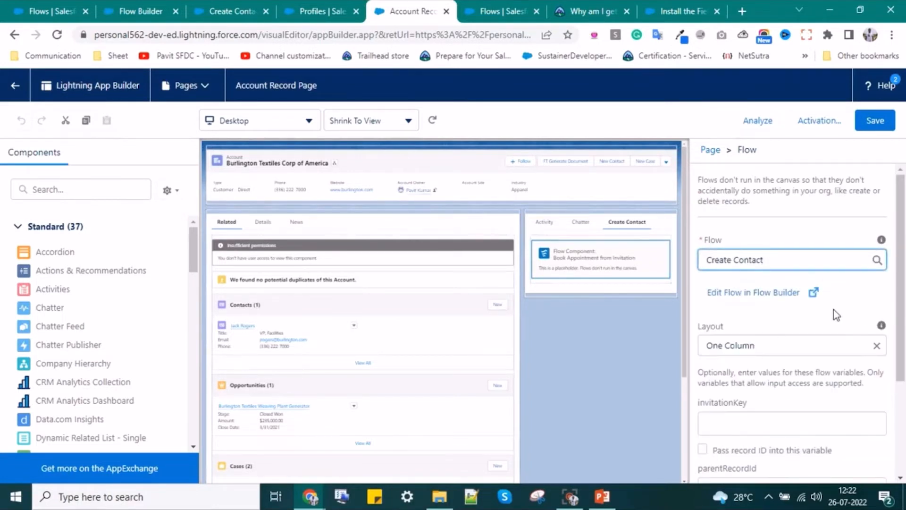
click(874, 126)
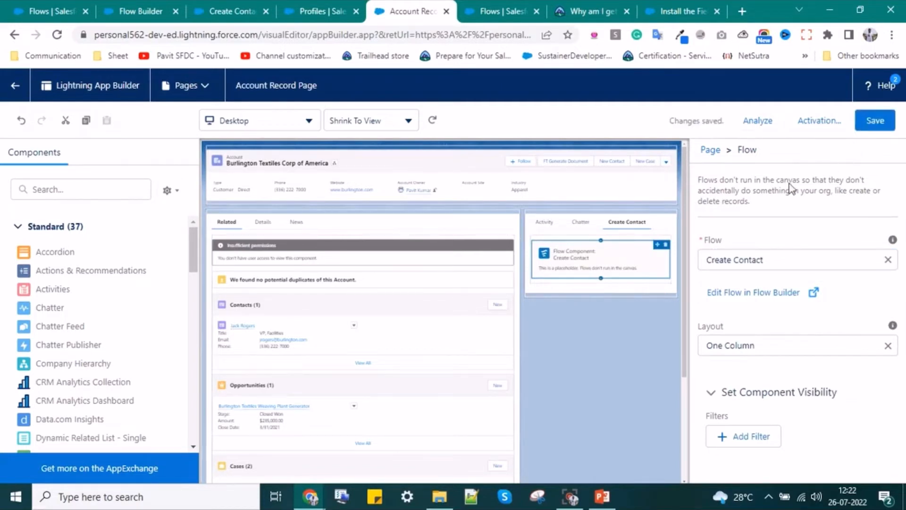
- Activate the Account Record Page as org default for desktop and phone
click(814, 124)
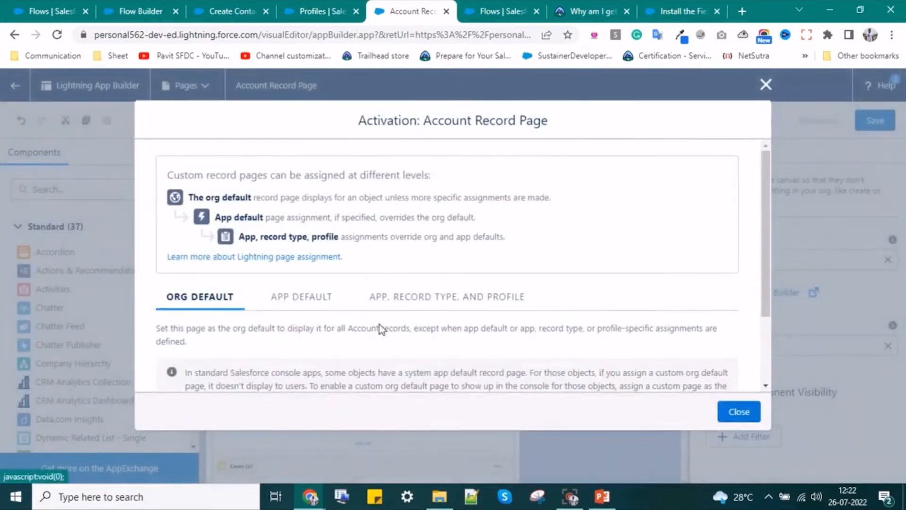
scroll(290, 314, down, 2)
click(192, 344)
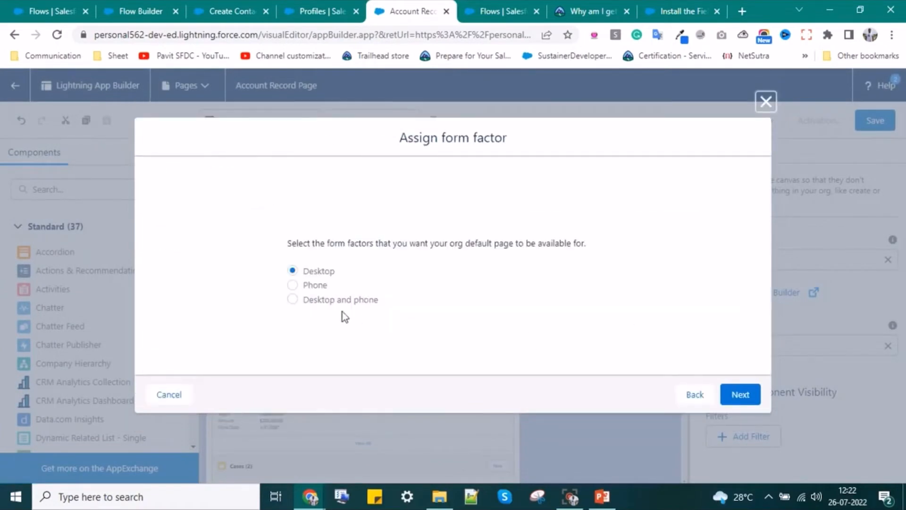
click(330, 304)
click(738, 392)
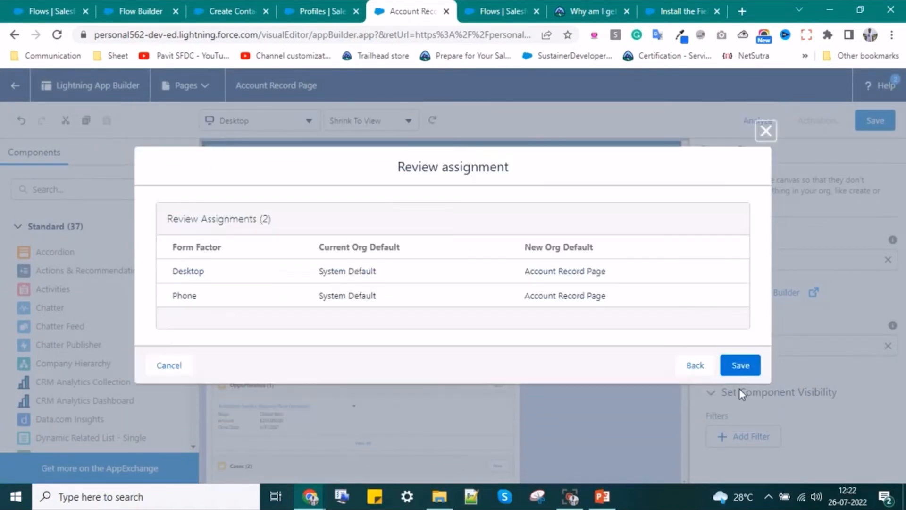
click(739, 365)
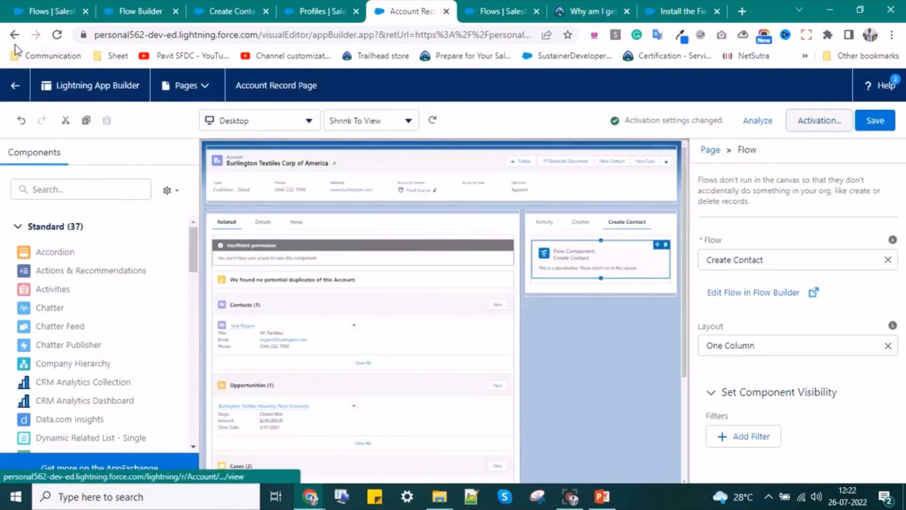
- Go back to the Burlington Textiles Corp of America account record page
click(13, 38)
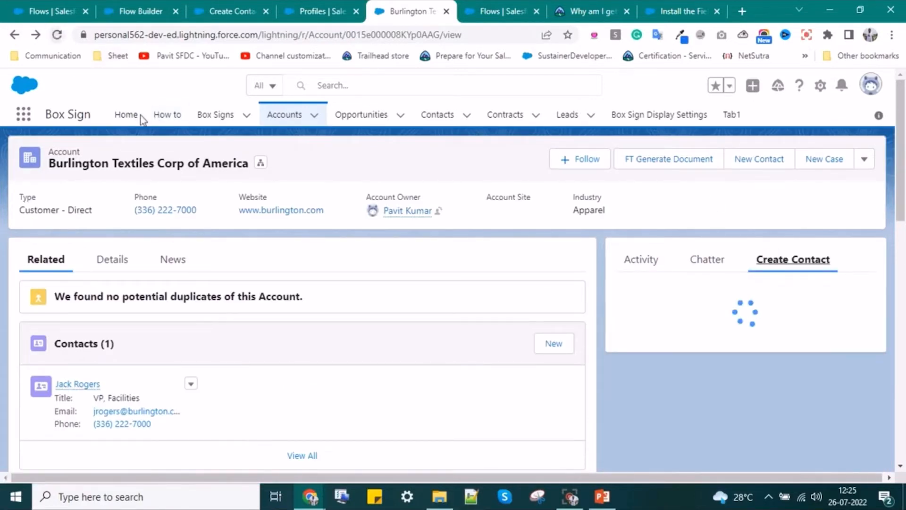
- Choose Burlington Textiles Corp of America as the account, with first name 'Test' and last name 'New'
click(665, 330)
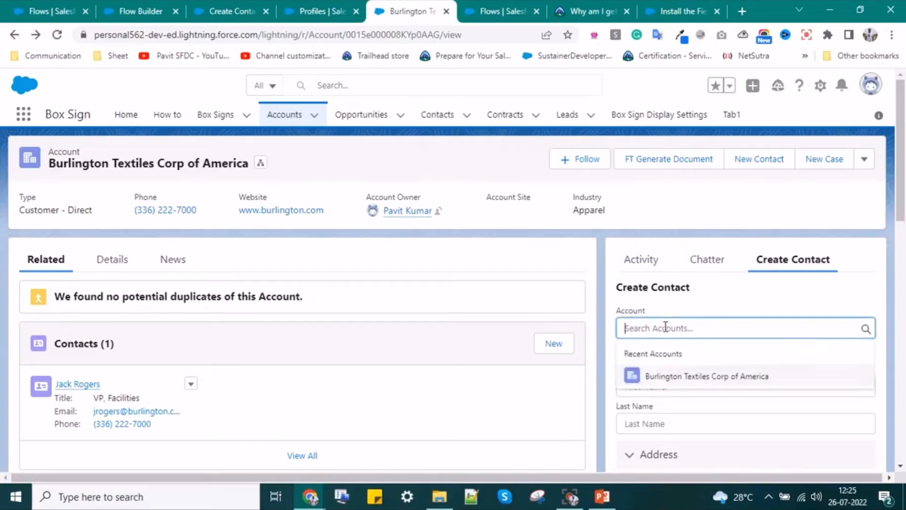
click(702, 374)
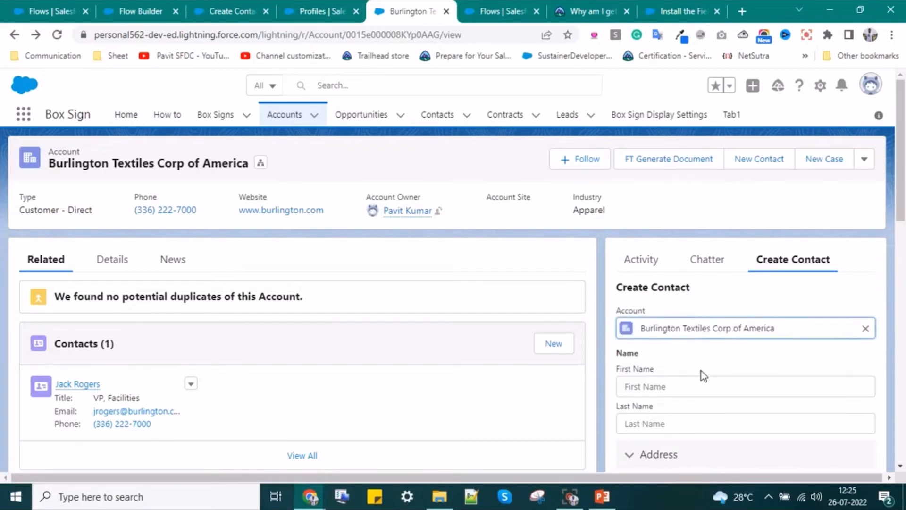
scroll(699, 363, down, 2)
click(670, 319)
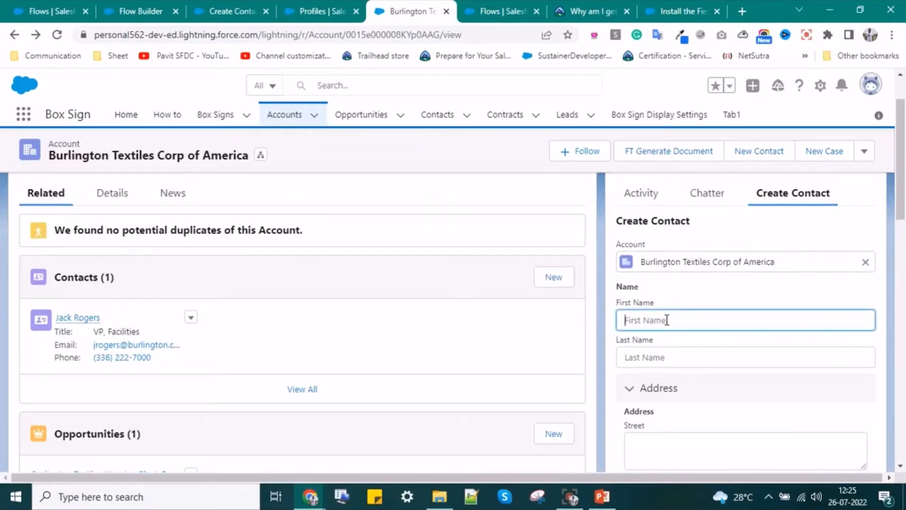
text(Test New)
drag(670, 320, 646, 317)
key(BackSpace)
click(649, 357)
text(New)
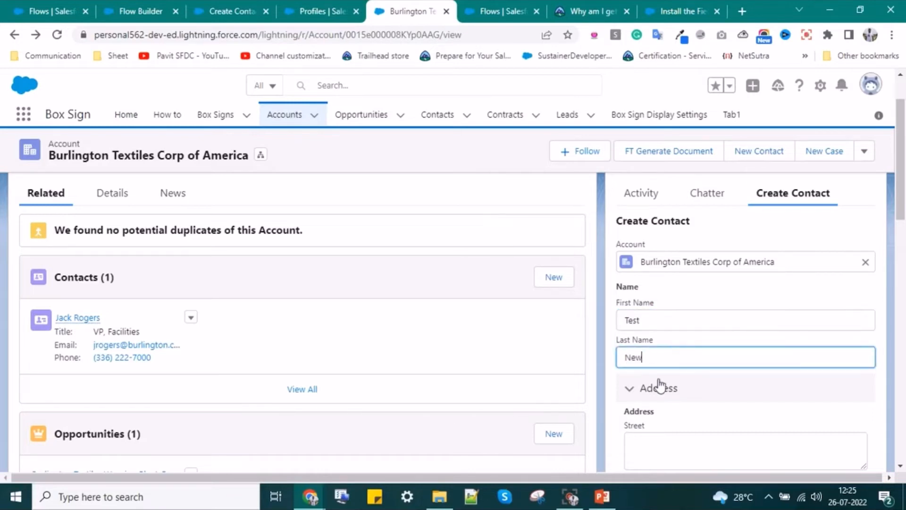
- Expand the Address section and enter street 'srtreet' and city 'Meerut'
scroll(661, 380, down, 1)
click(639, 330)
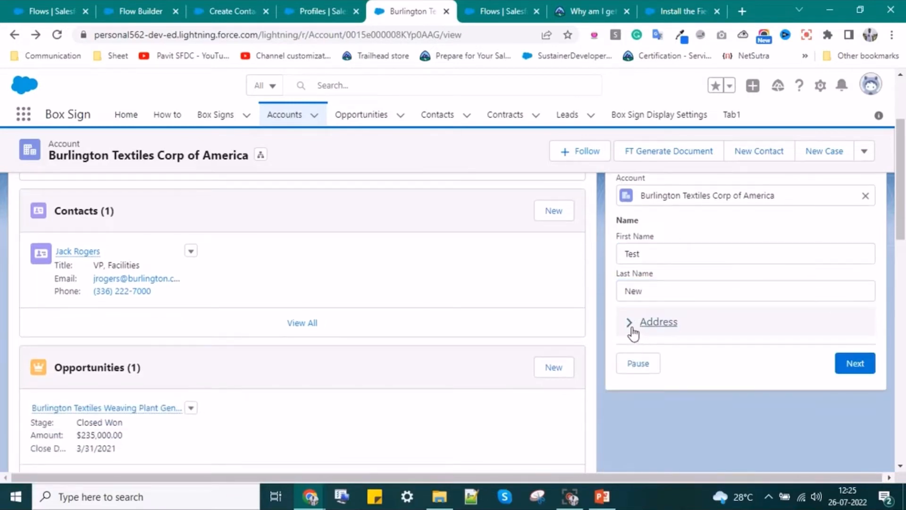
click(640, 332)
scroll(670, 330, down, 2)
click(661, 255)
text(sr)
text(treet)
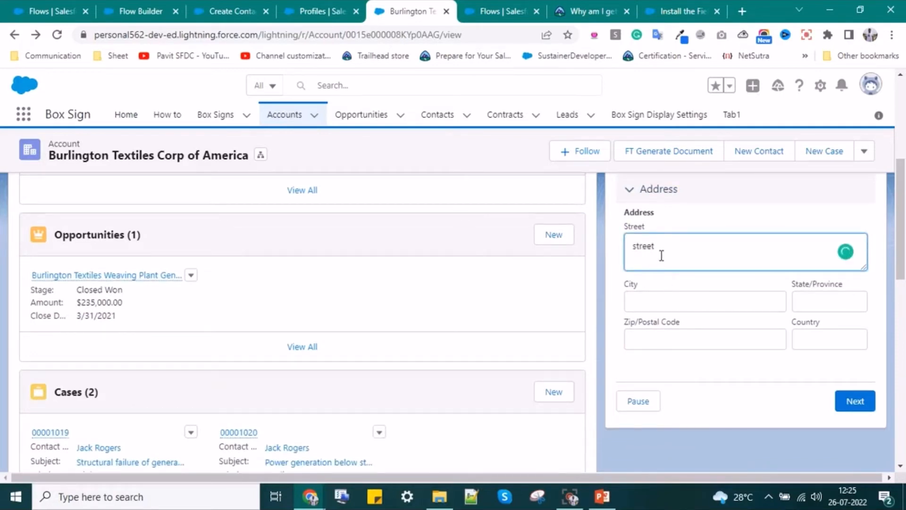
click(675, 308)
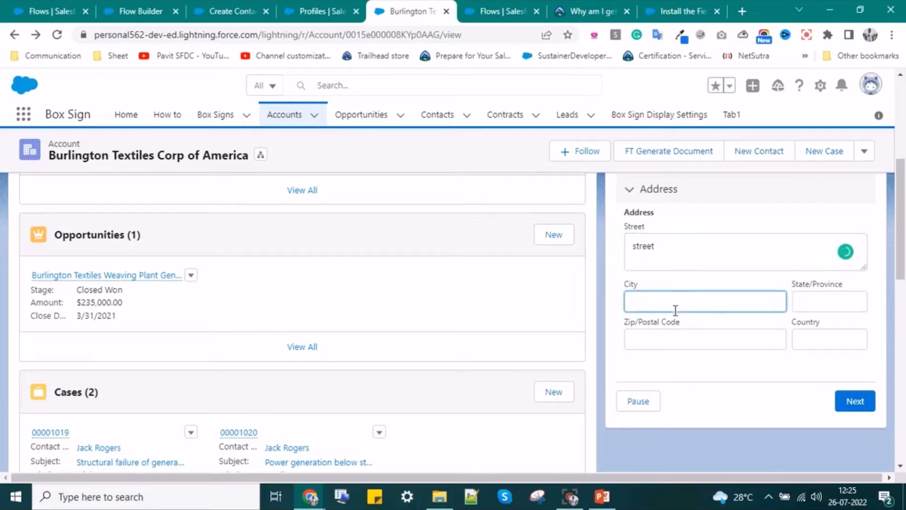
text(Meerut)
- Enter state 'UP', country 'India' and postal code '201010', then submit the contact
click(802, 299)
text(UP)
click(810, 334)
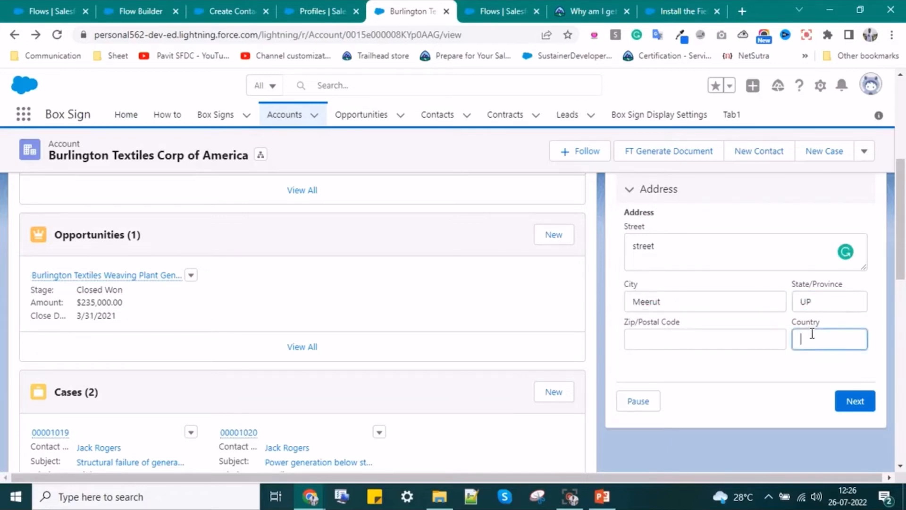
text(India)
click(727, 341)
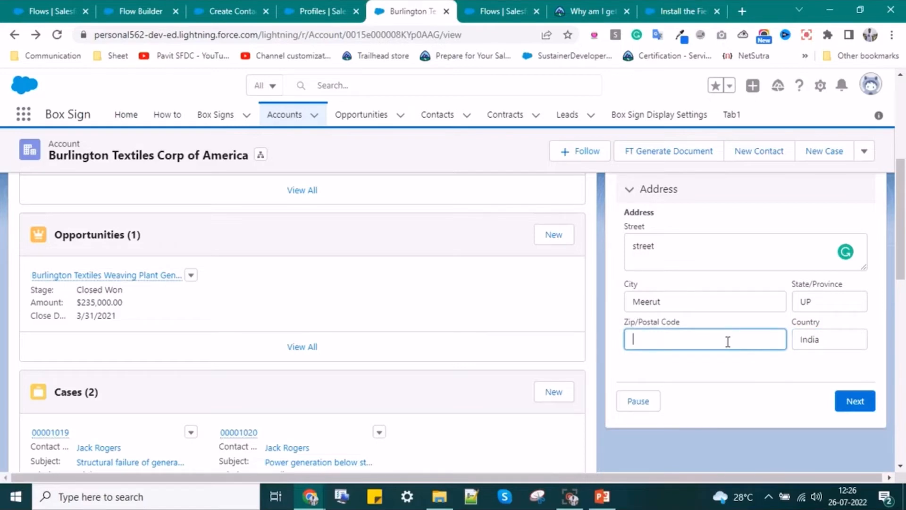
text(201010)
click(856, 408)
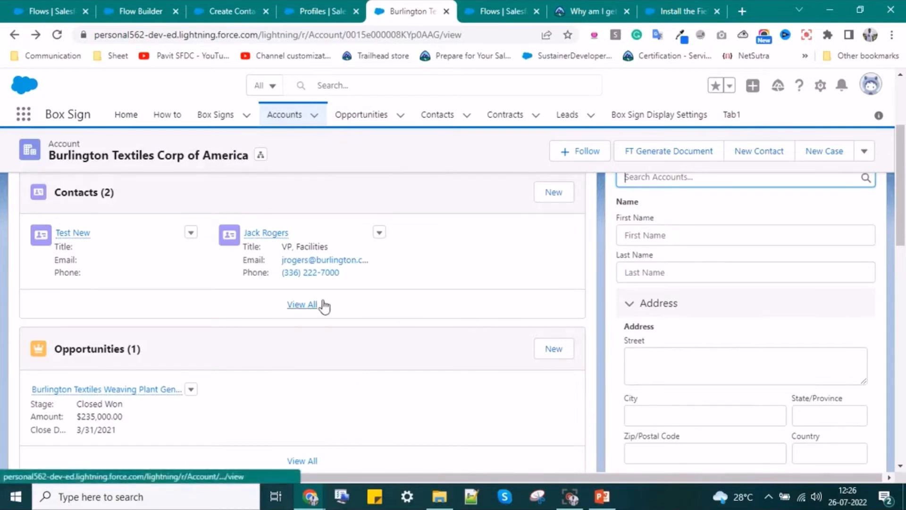
- Open the new Test New contact record and review its Details, including the mailing address
click(86, 234)
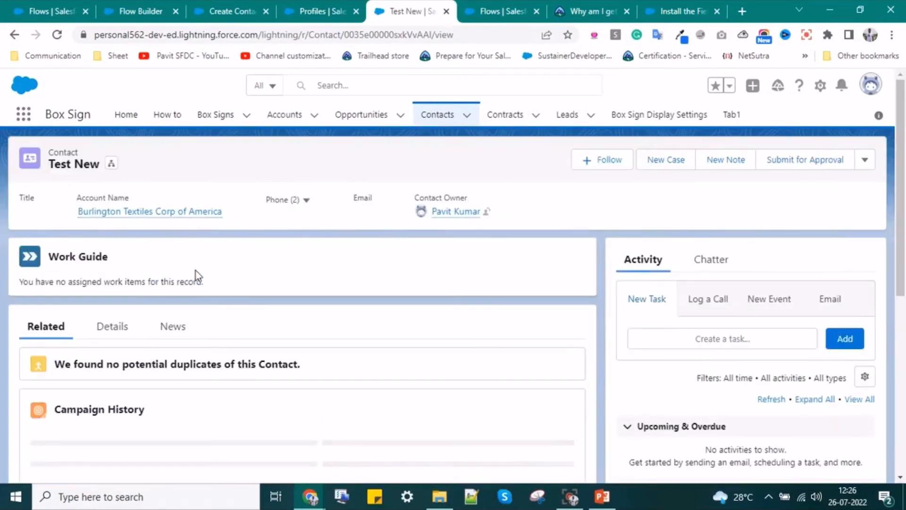
click(114, 327)
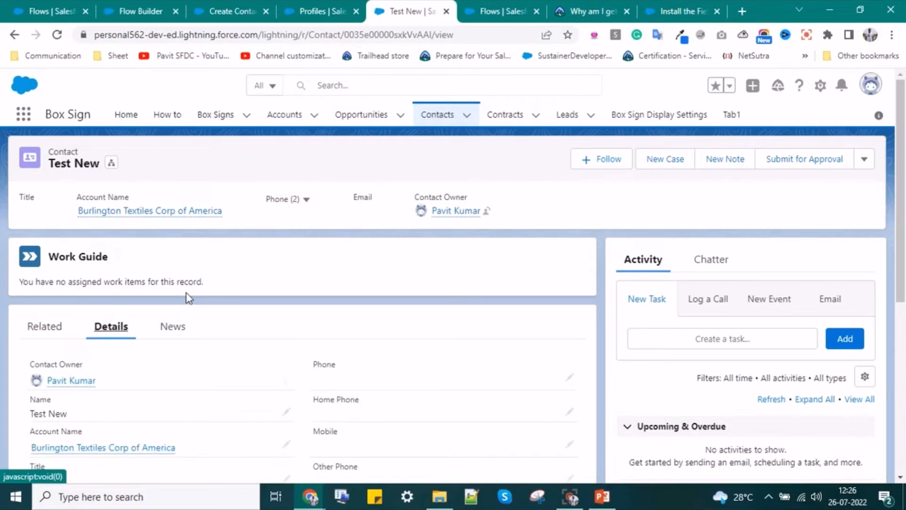
scroll(188, 297, down, 3)
scroll(189, 297, down, 4)
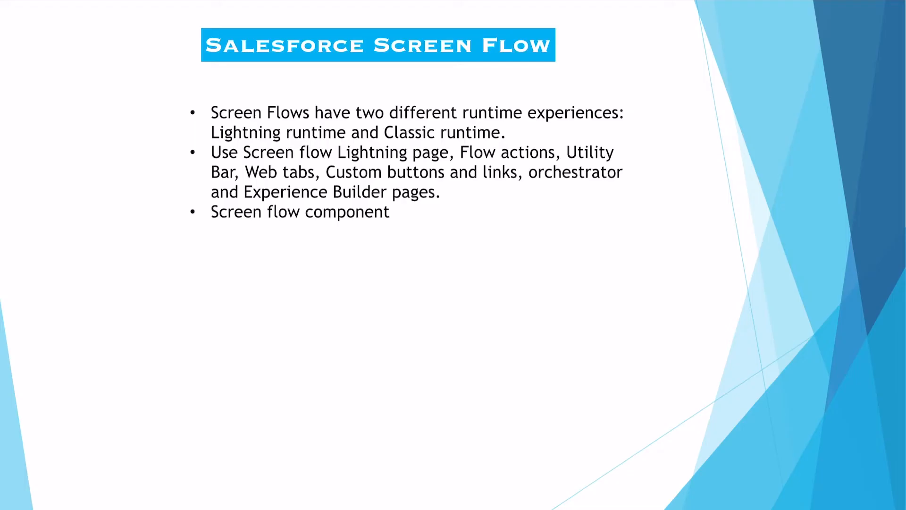
- Draw pen underlines beneath 'Lightning page' and 'Flow actions' on the slide
drag(342, 164, 436, 162)
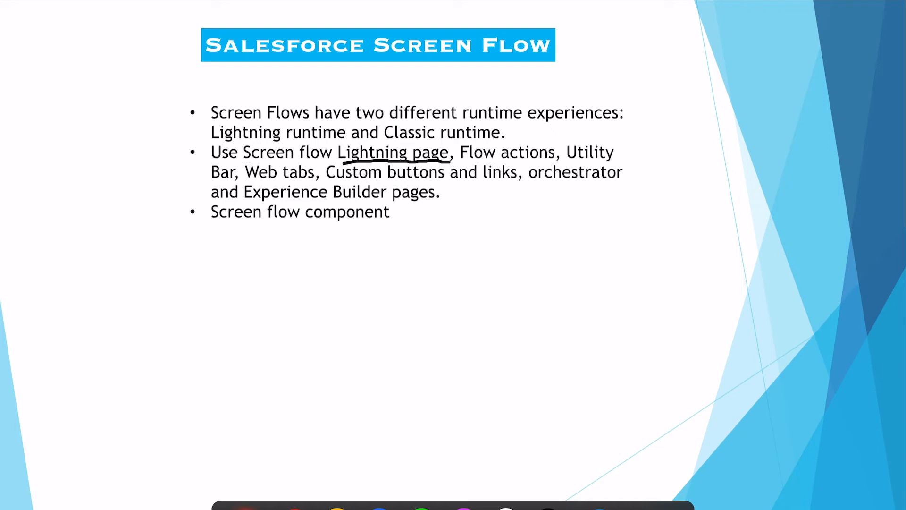
drag(455, 161, 538, 160)
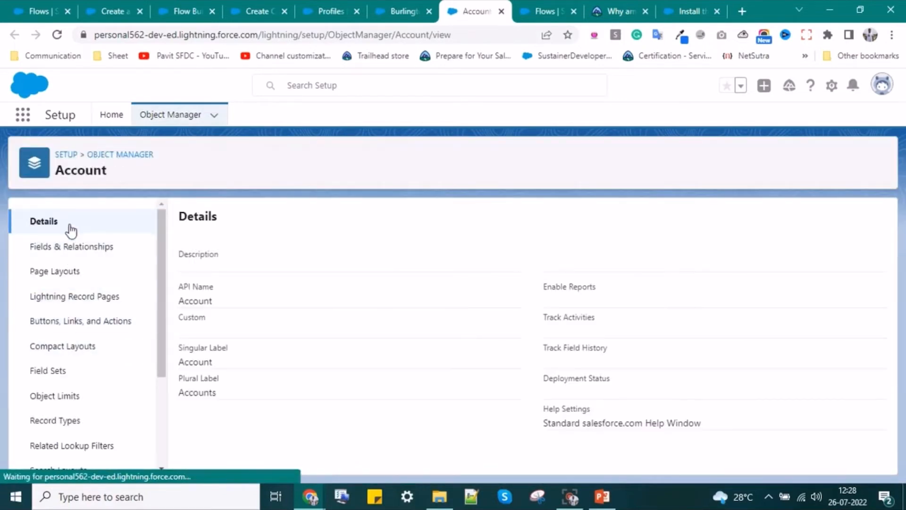
- Start a new action on the Account object with Action Type set to Flow
click(56, 322)
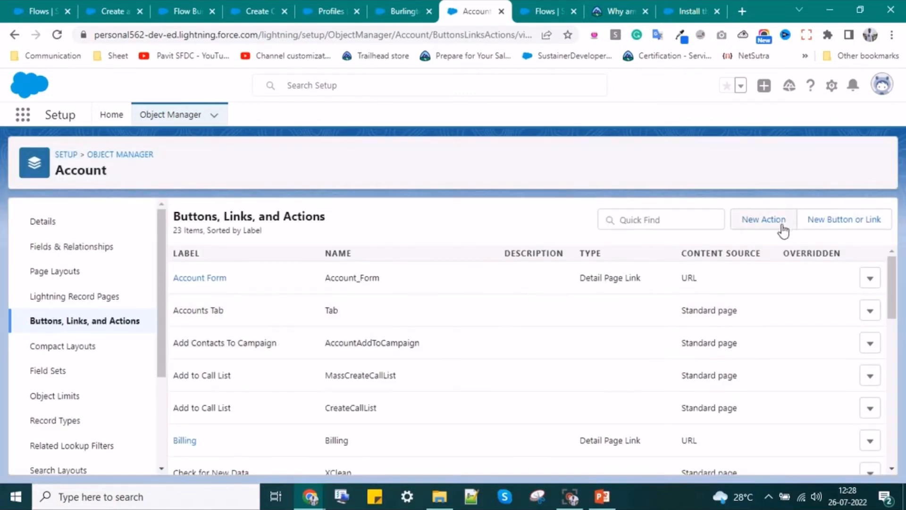
click(764, 219)
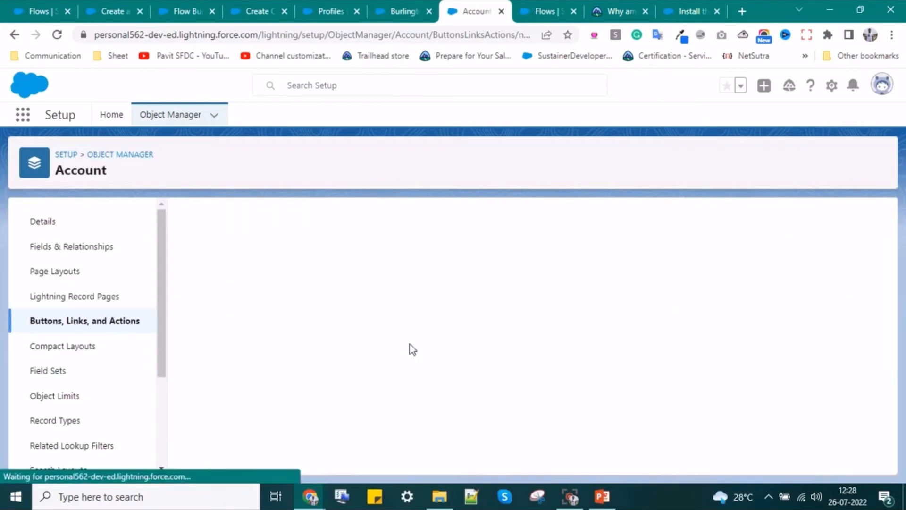
click(349, 312)
click(350, 312)
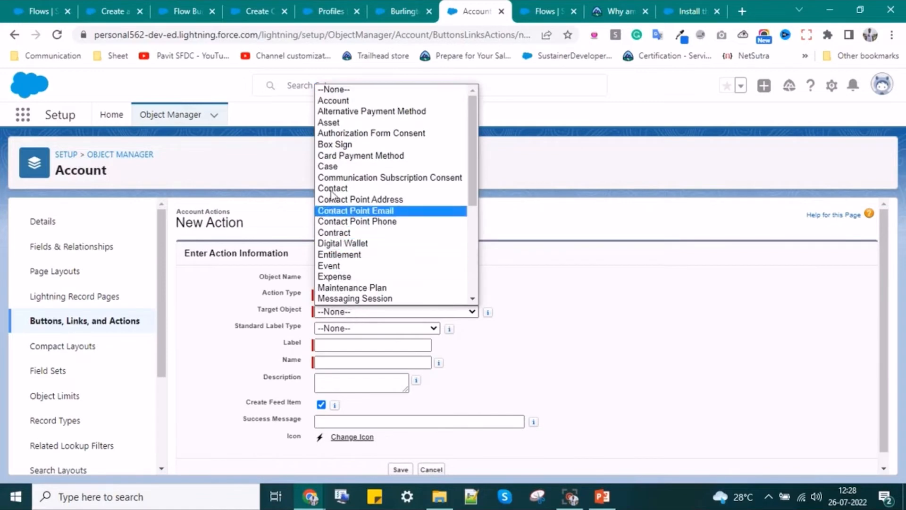
click(335, 101)
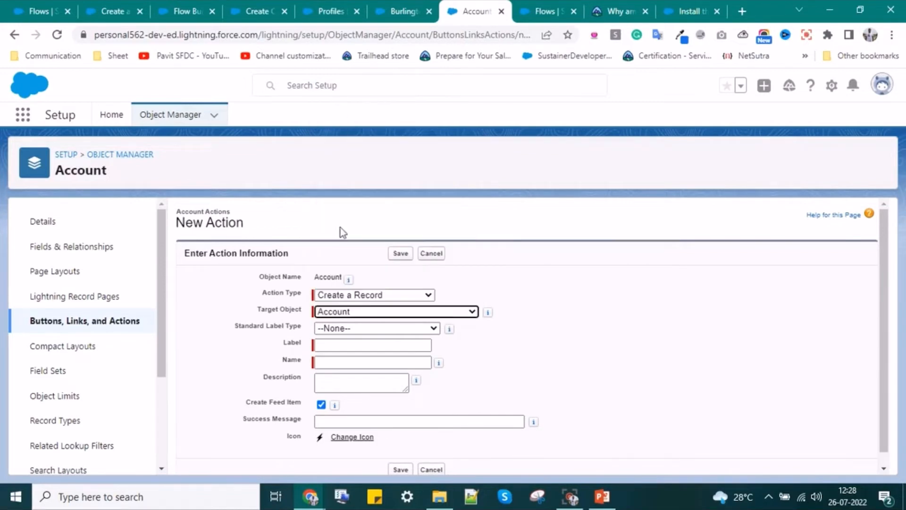
click(351, 296)
click(348, 384)
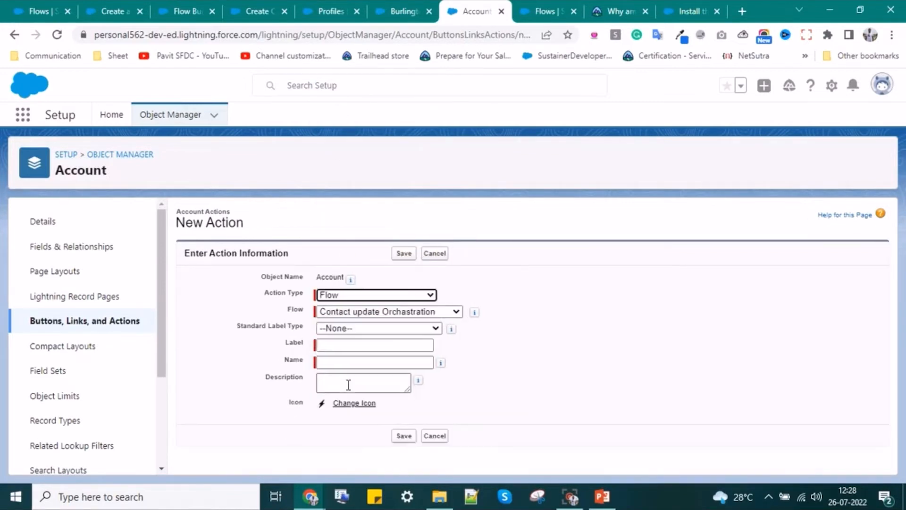
- Set the action's standard label type to Create New [Record]
click(360, 330)
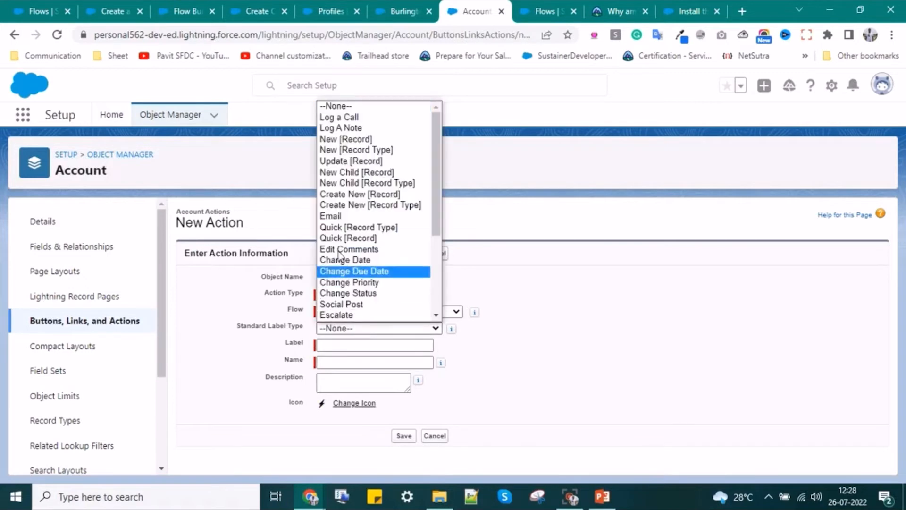
scroll(332, 142, down, 3)
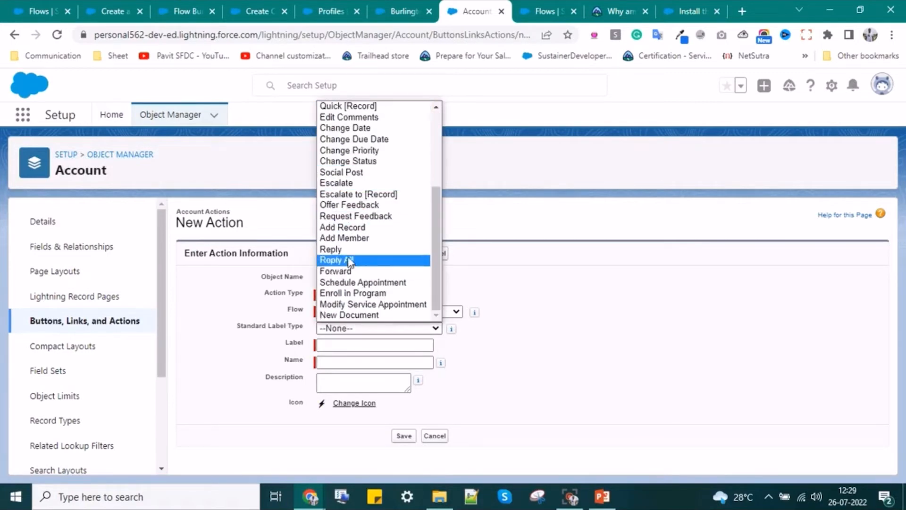
scroll(347, 245, up, 3)
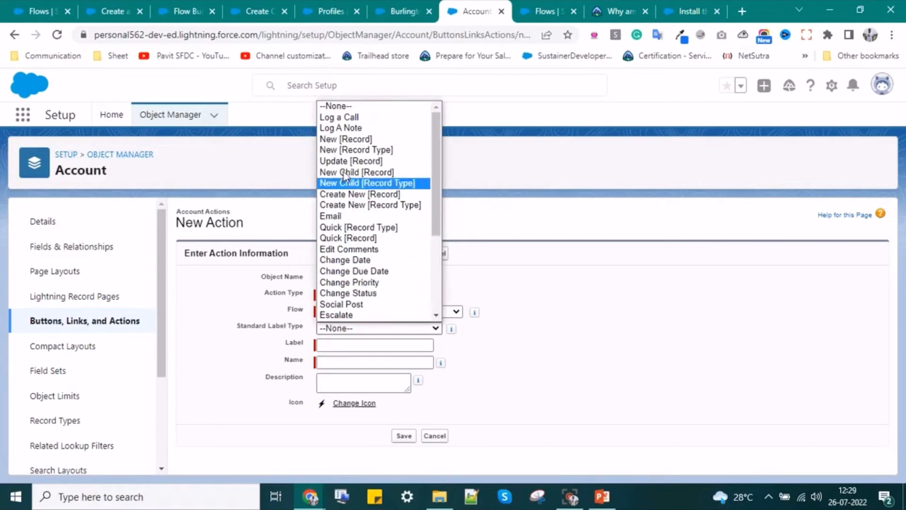
click(352, 197)
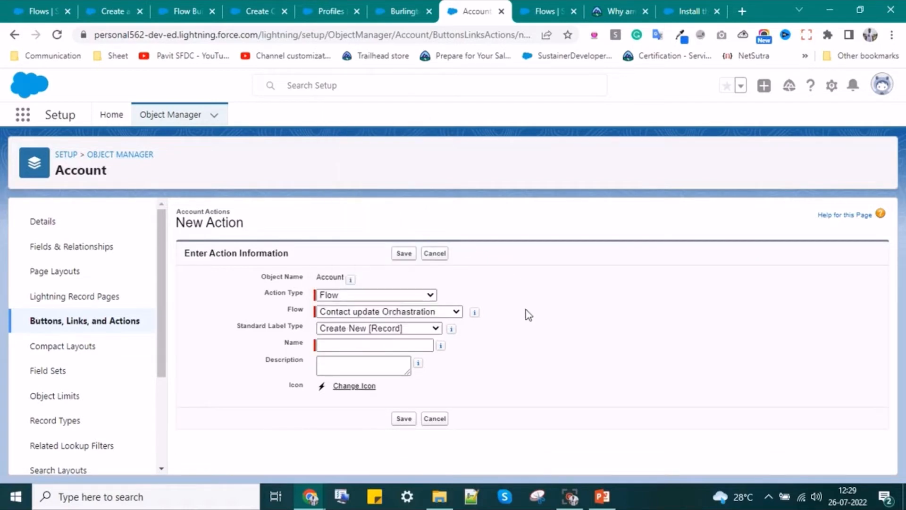
click(402, 328)
click(402, 329)
click(403, 329)
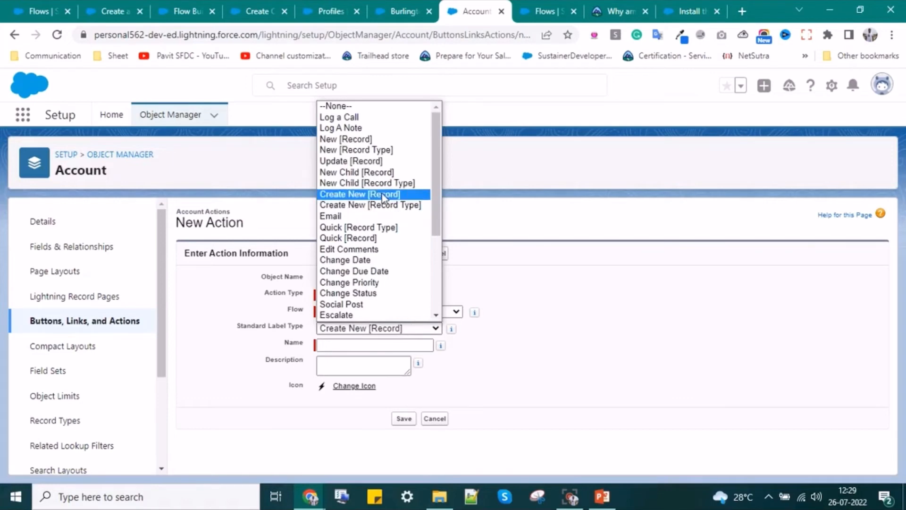
scroll(379, 208, down, 4)
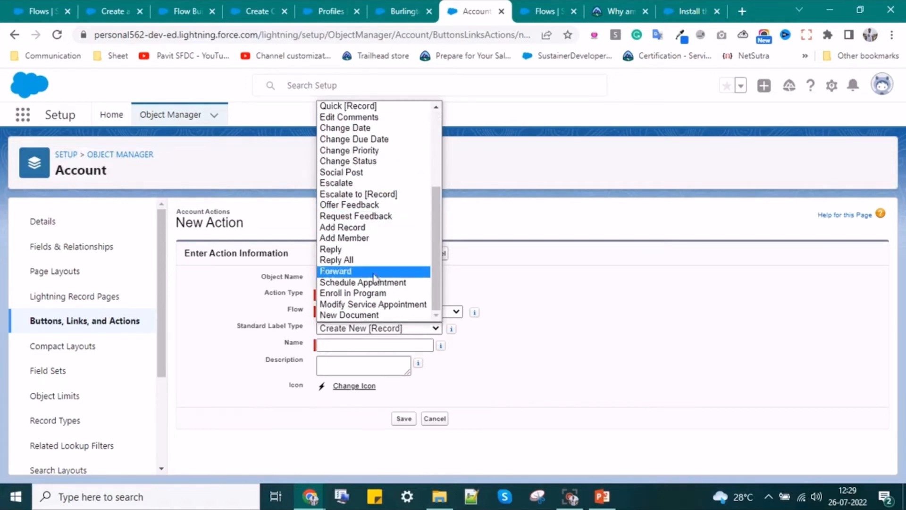
scroll(356, 261, up, 4)
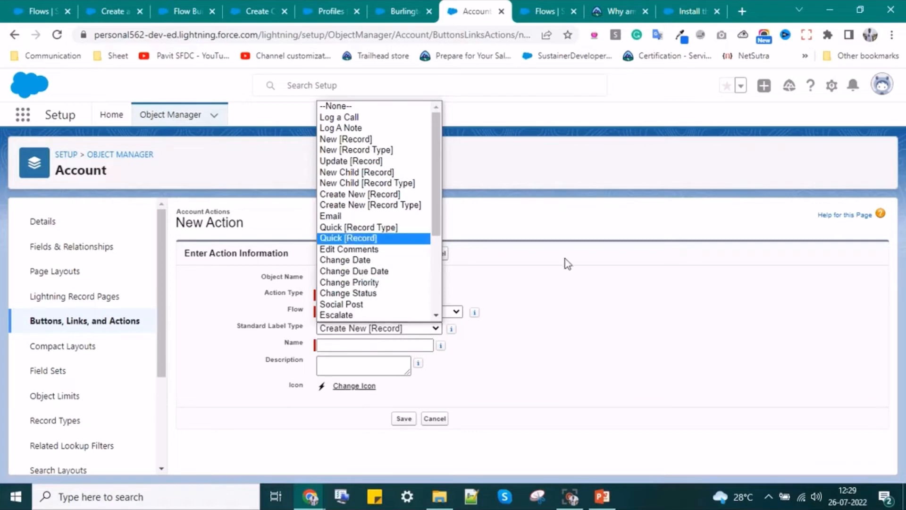
click(563, 300)
- Select the Create Contact flow and reset the standard label type to None
click(433, 312)
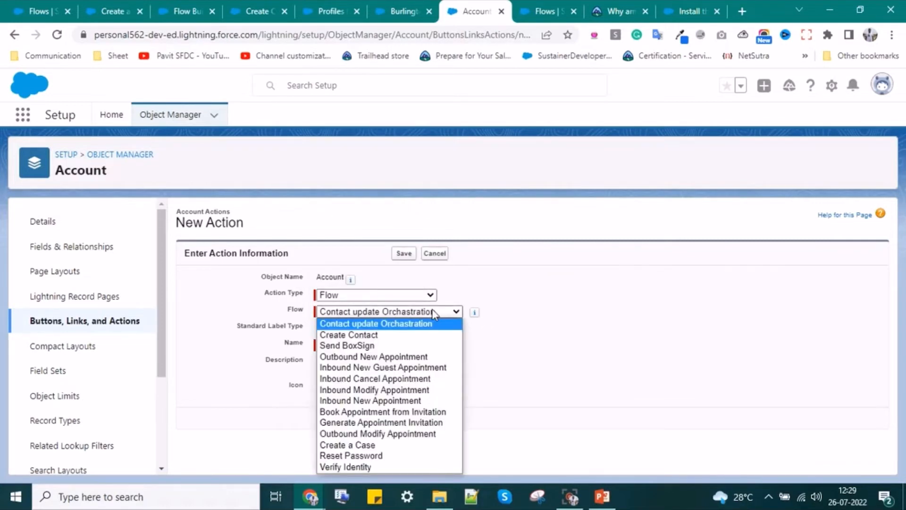
click(399, 334)
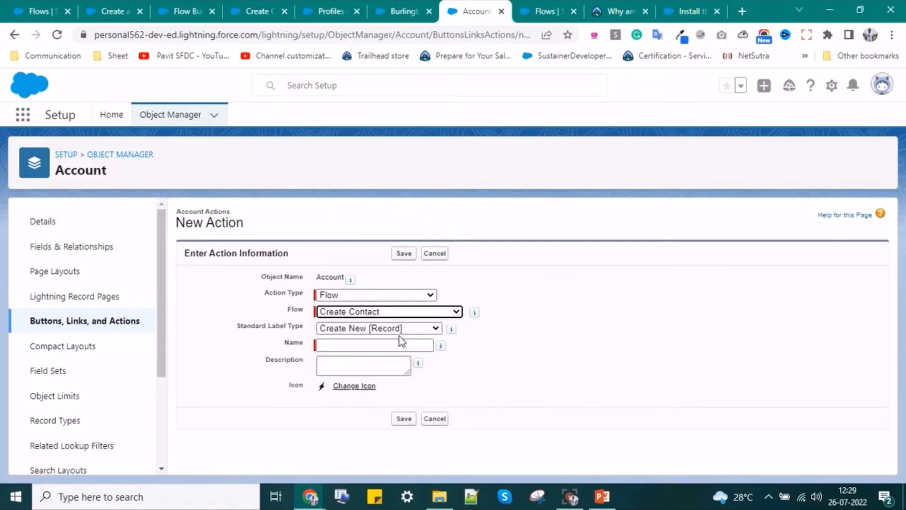
click(387, 333)
scroll(384, 227, down, 1)
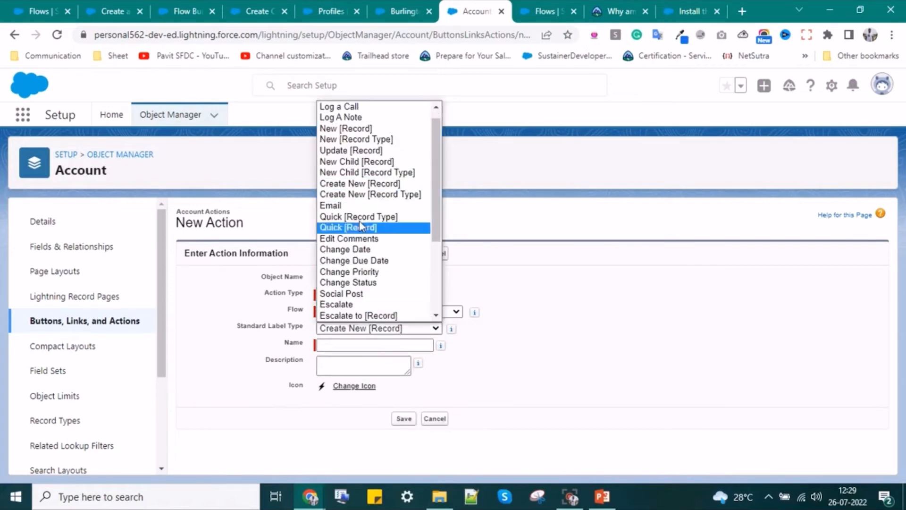
scroll(359, 189, up, 1)
click(335, 106)
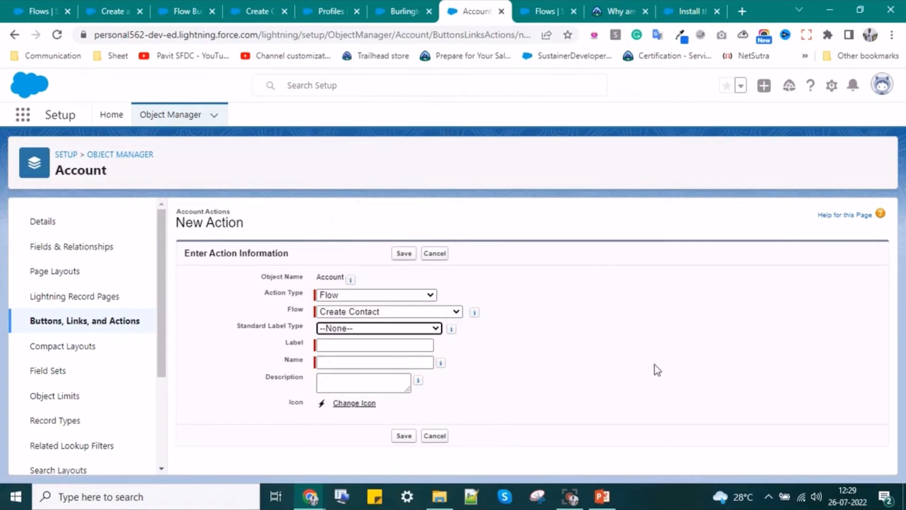
- Label the action 'Create Contact', save it, and return to the Burlington Textiles account
click(358, 349)
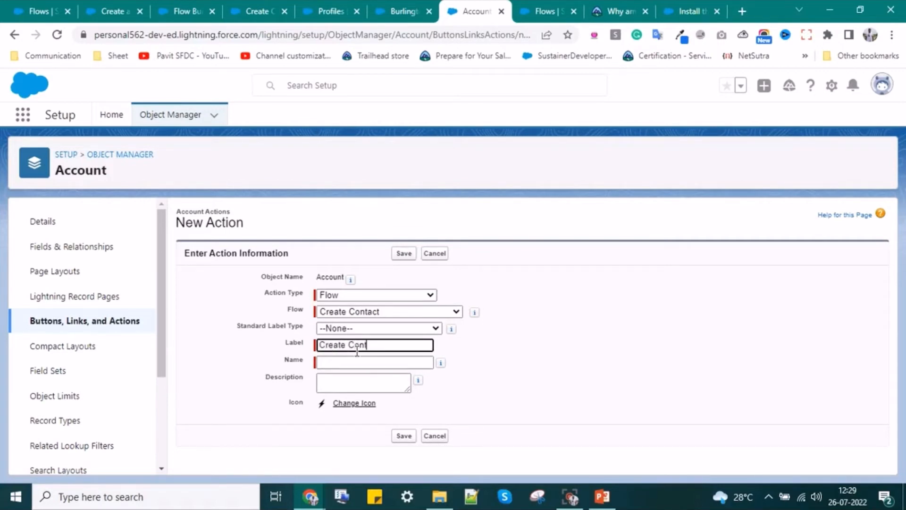
click(369, 360)
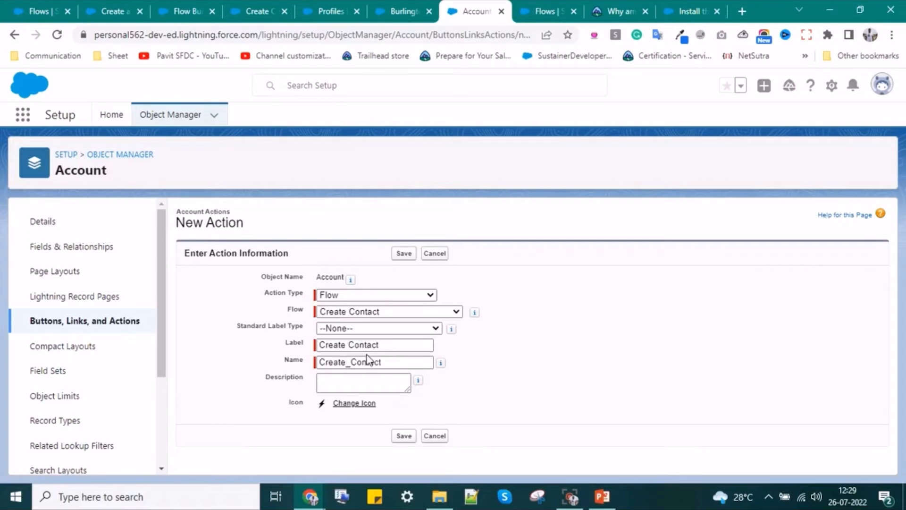
click(404, 436)
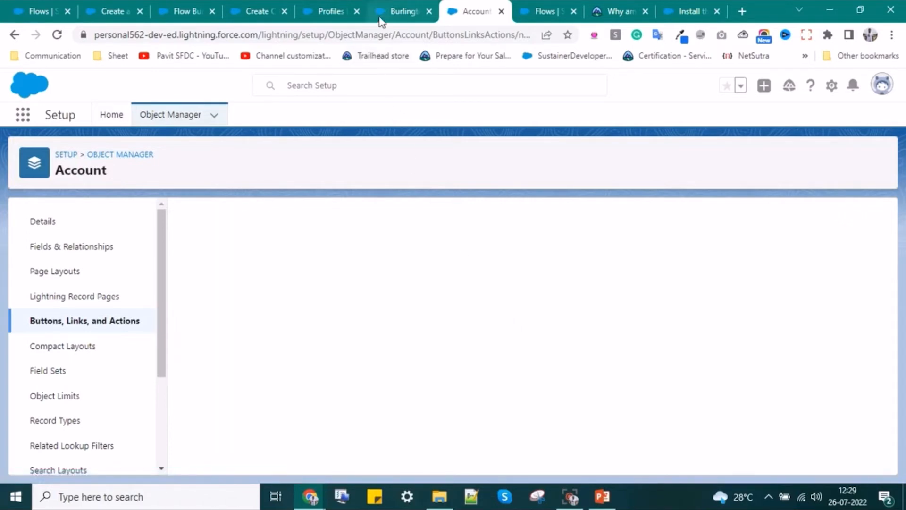
click(393, 9)
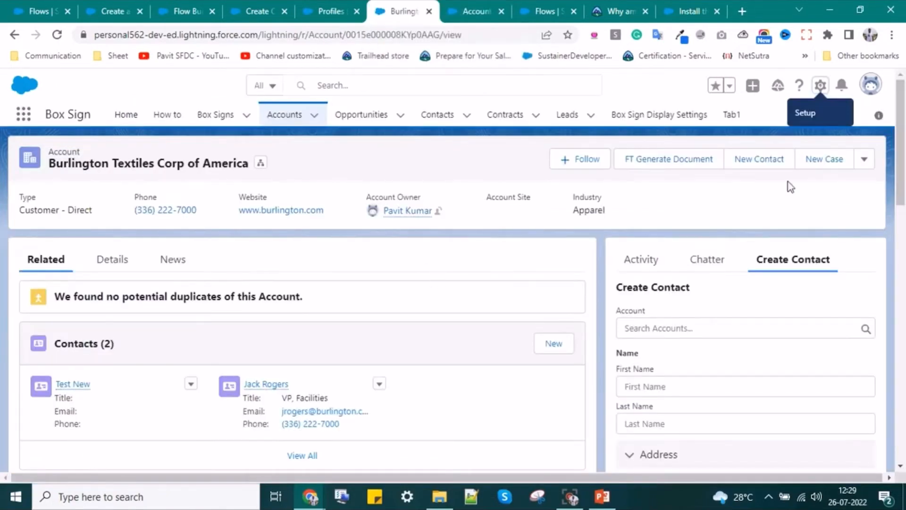
- Drag Create Contact into the Account page layout's Lightning Experience Actions section
click(820, 85)
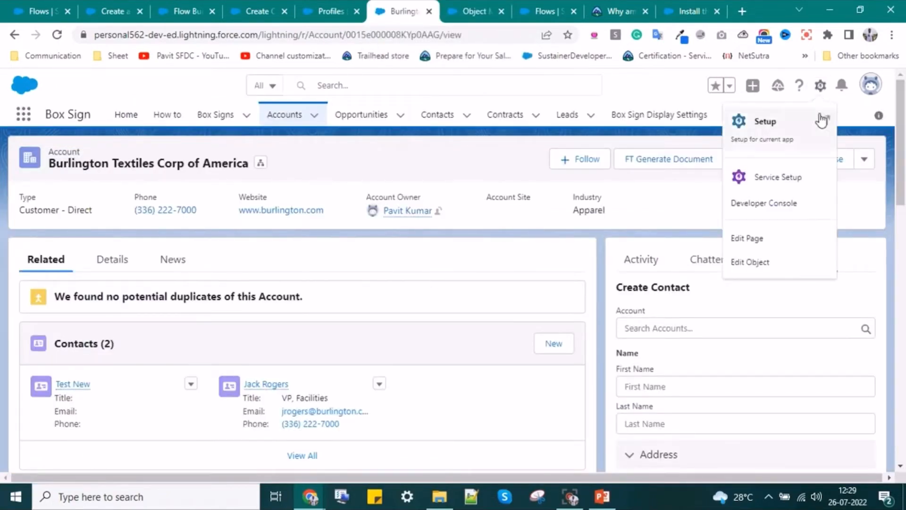
click(763, 261)
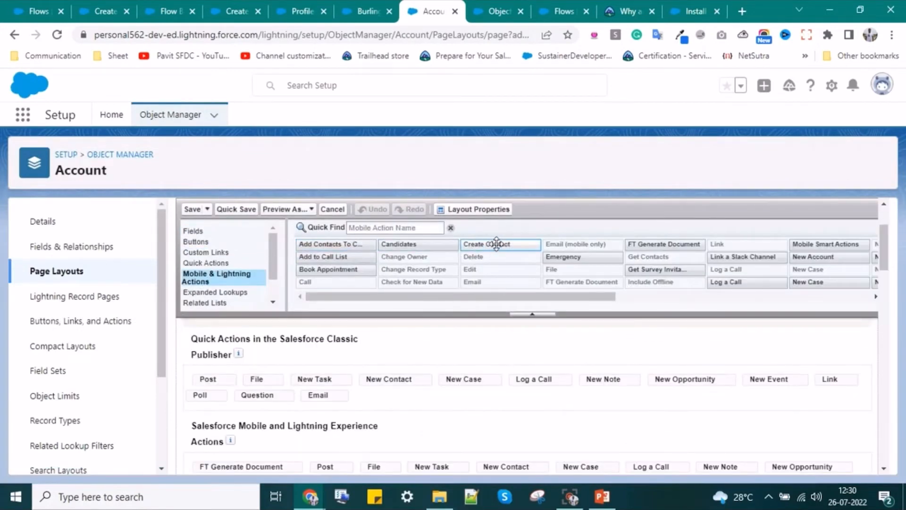
drag(494, 244, 195, 418)
scroll(367, 436, down, 3)
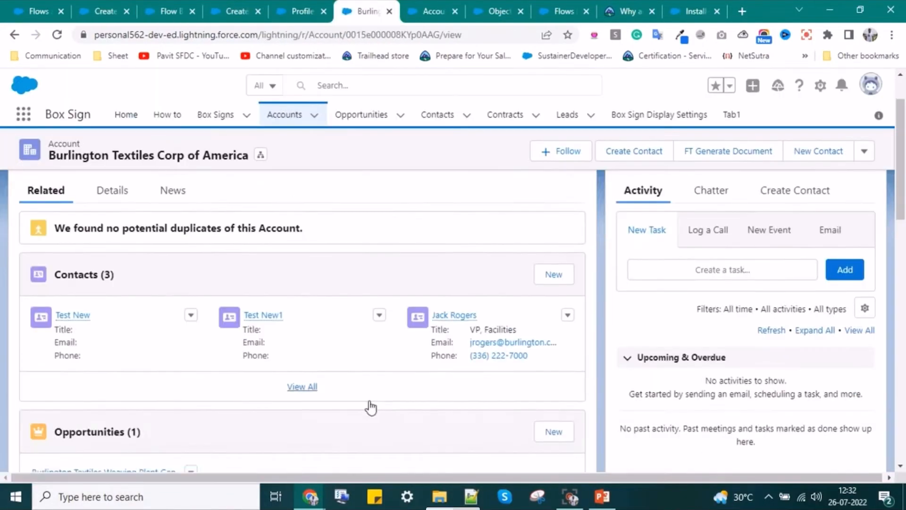
- Scroll the Burlington Textiles account to confirm Test New1 in its three Contacts
scroll(371, 407, down, 1)
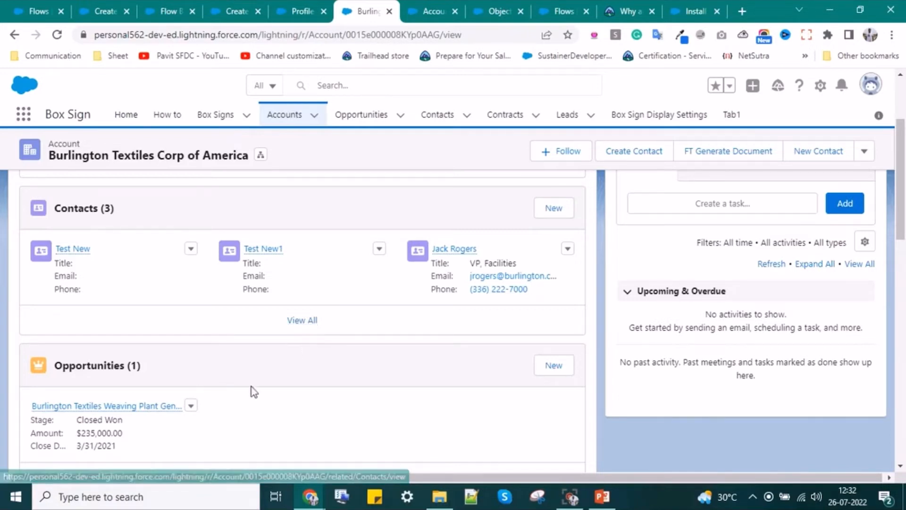
scroll(321, 385, up, 2)
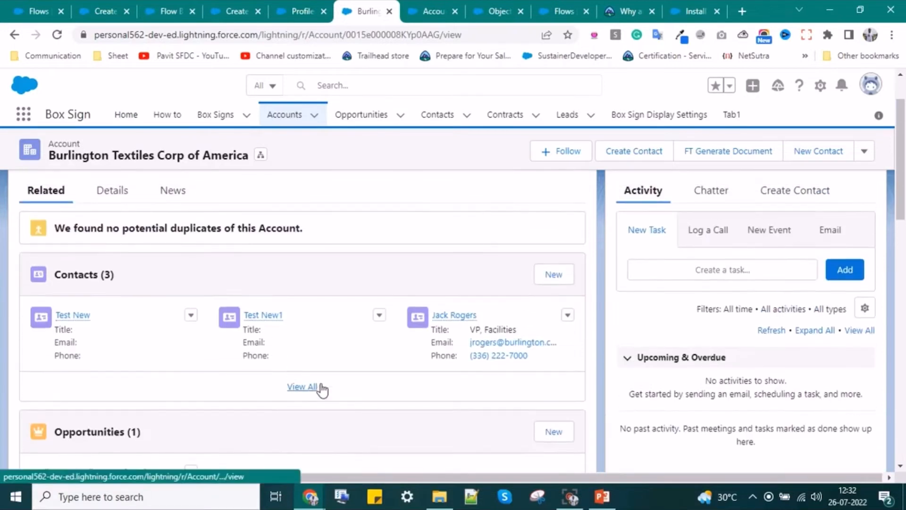
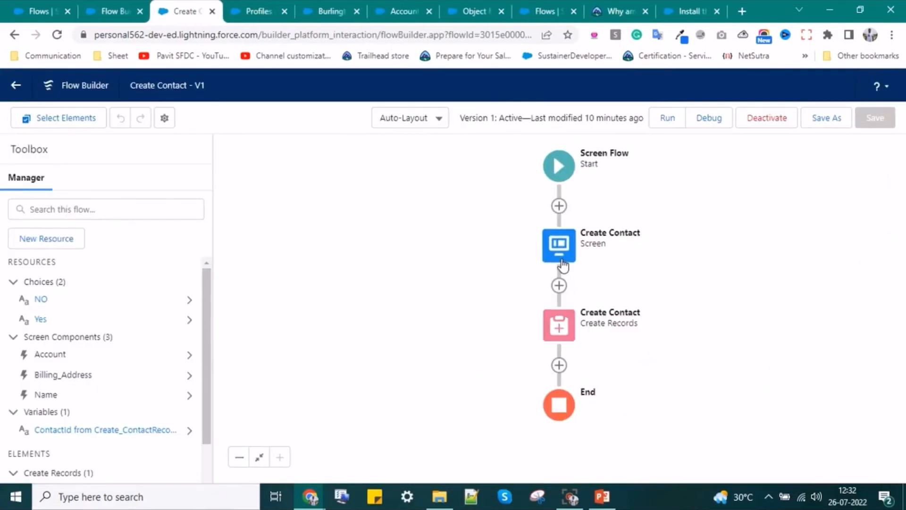
- Add a Text input labelled Title to the Create Contact screen
click(563, 266)
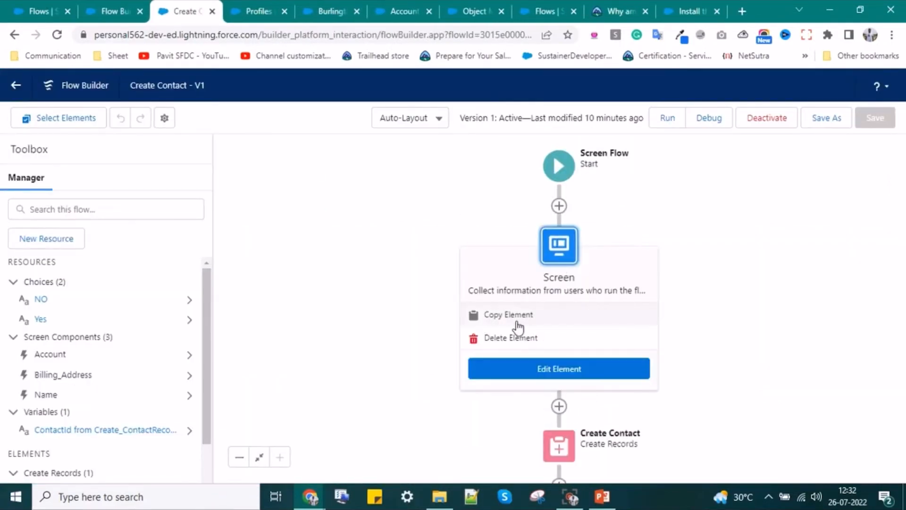
click(533, 367)
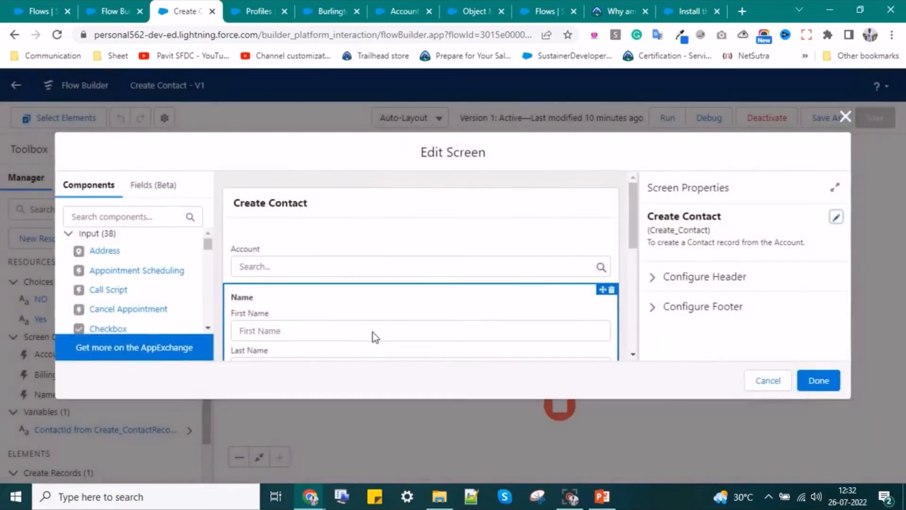
scroll(306, 291, down, 2)
click(122, 216)
text(Ttit)
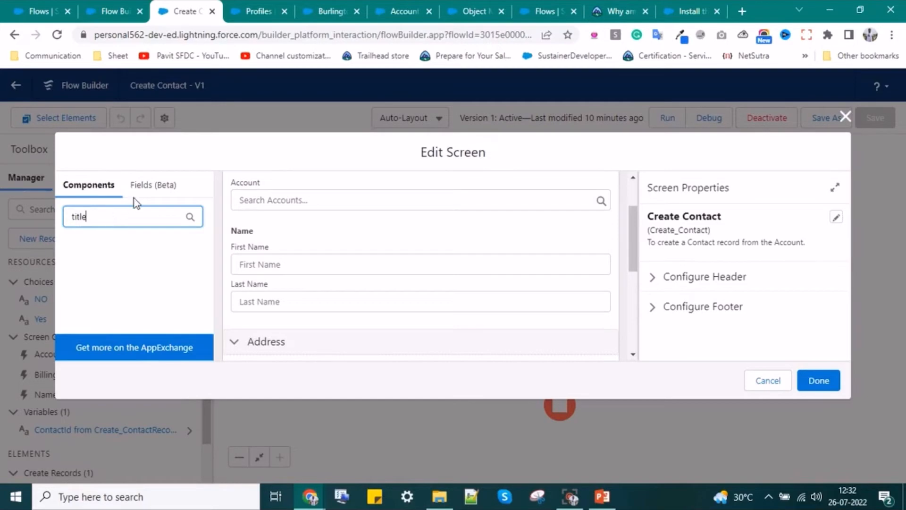
click(153, 184)
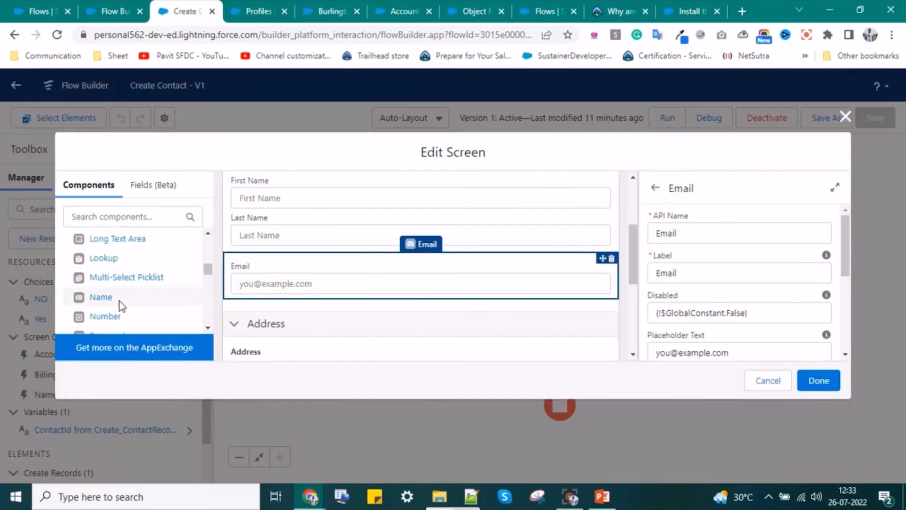
text(te)
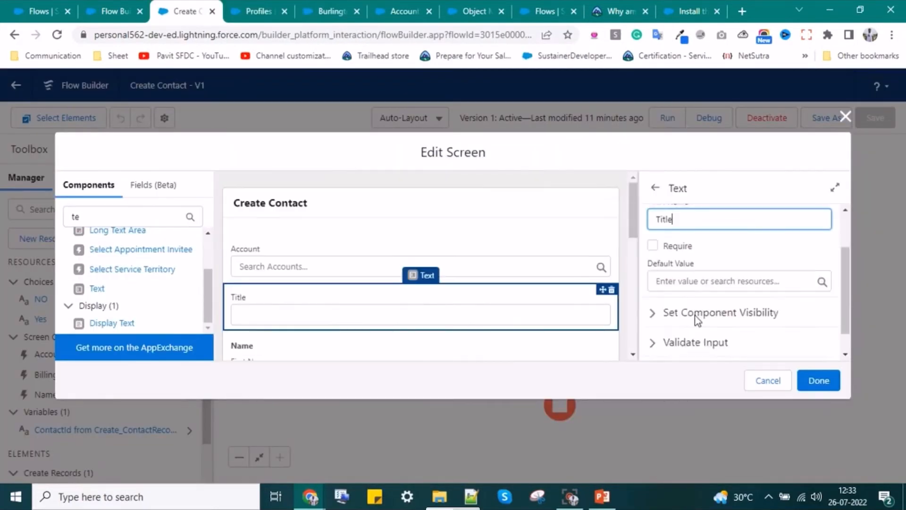
scroll(94, 240, up, 2)
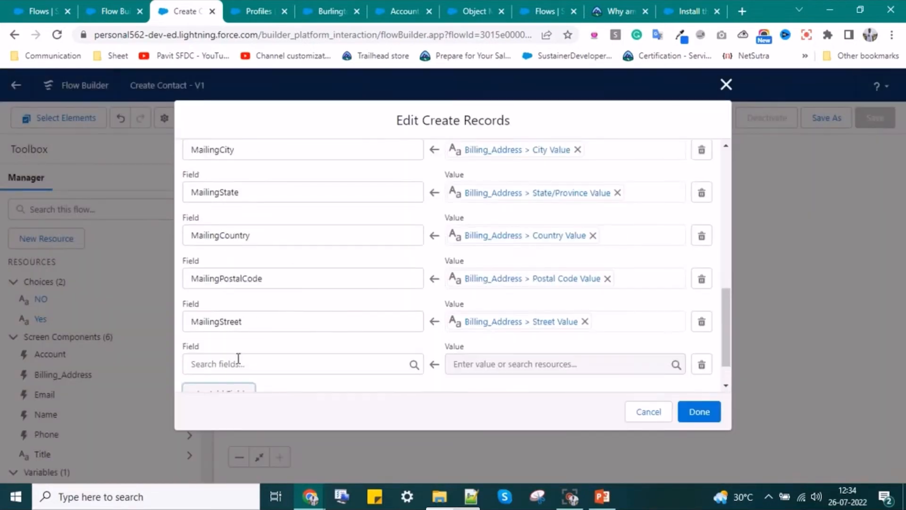
- Review the empty field row in the Create Contact record settings and the Burlington account
click(238, 362)
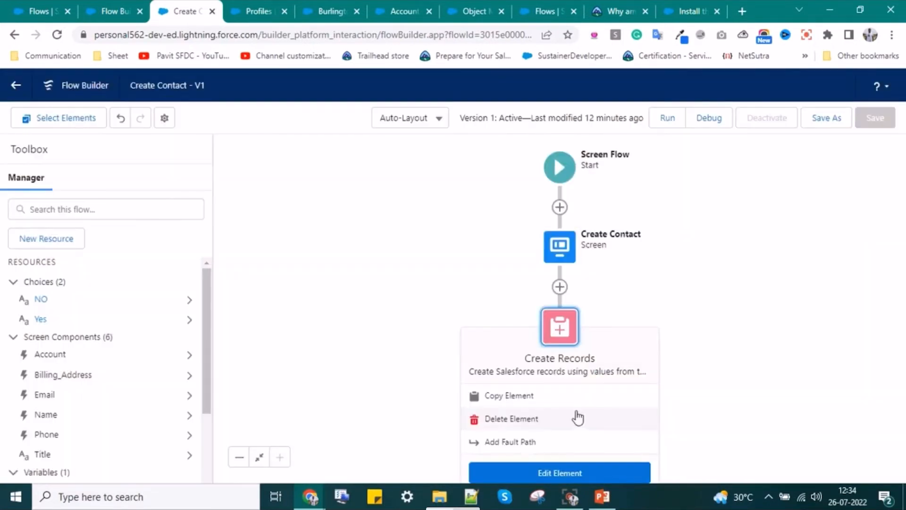
click(546, 474)
scroll(293, 300, down, 10)
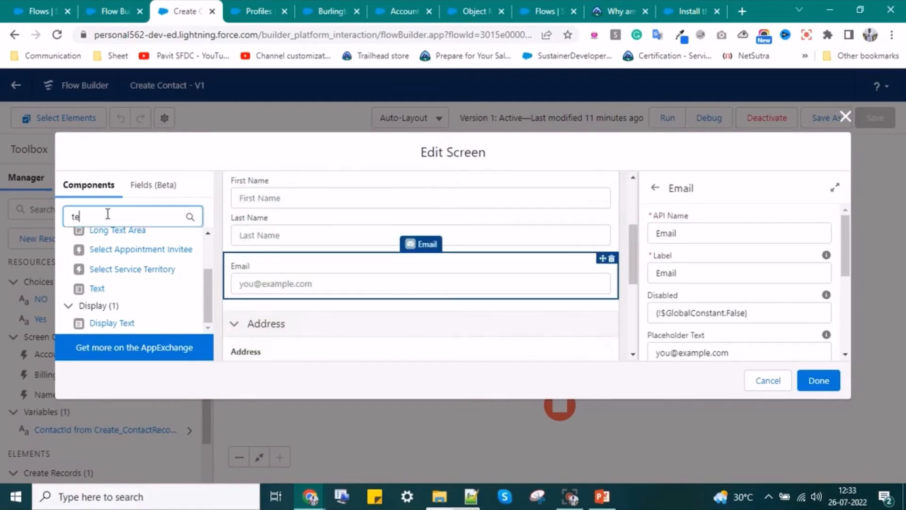
scroll(120, 301, up, 5)
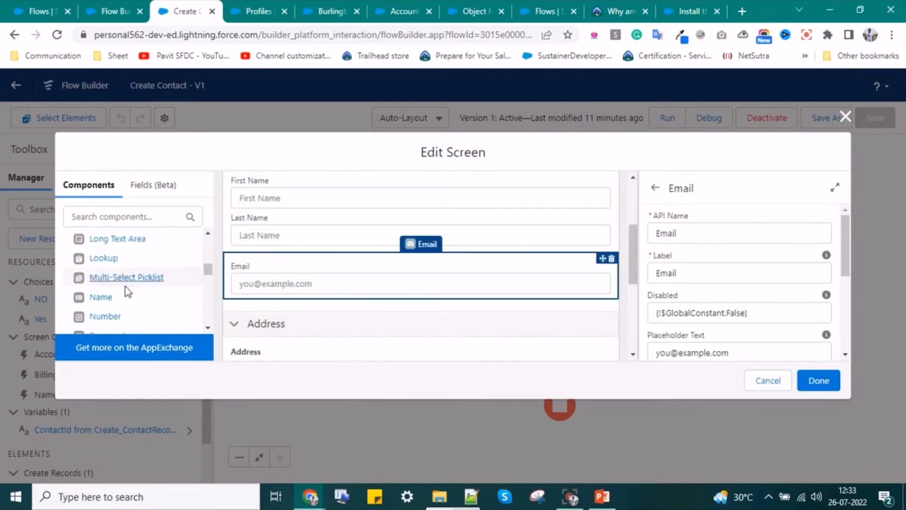
click(330, 11)
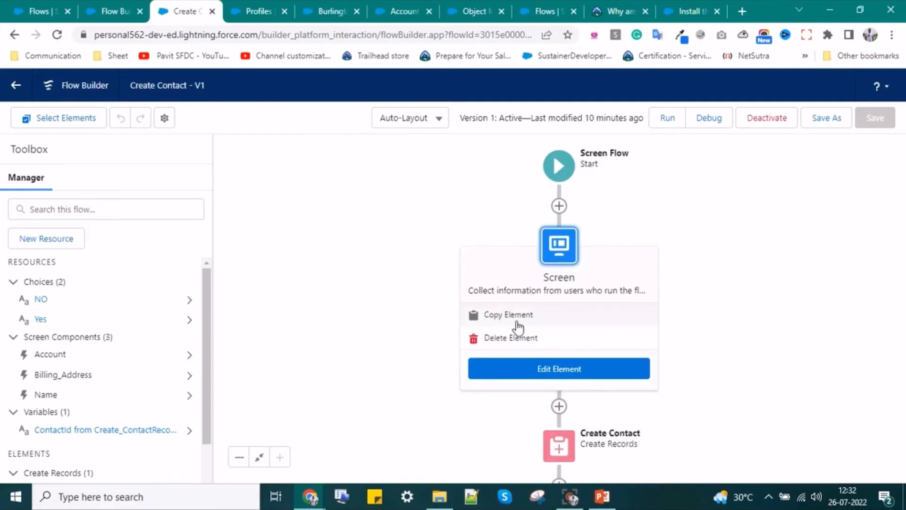
- Add an Email input with API name Email below Name on the Create Contact screen
click(538, 370)
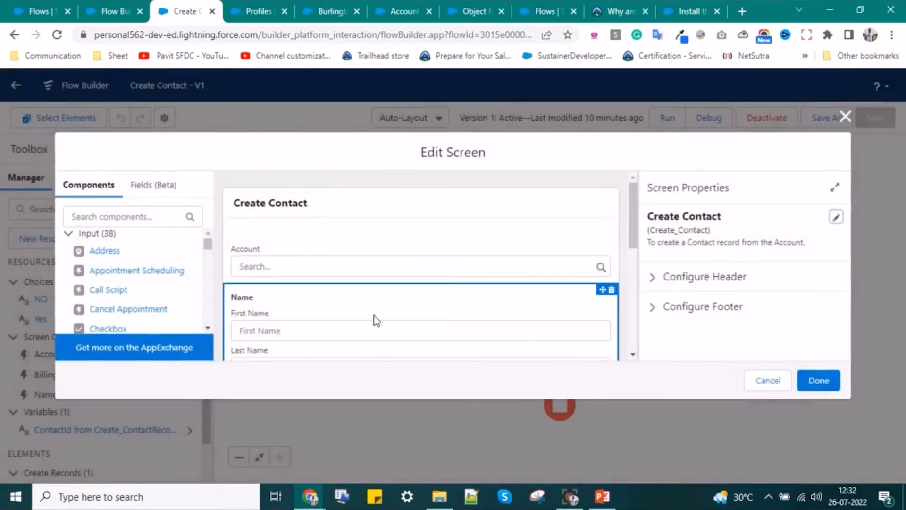
click(122, 216)
text(ema)
click(105, 279)
scroll(309, 300, up, 1)
click(663, 231)
text(Email)
scroll(420, 283, down, 1)
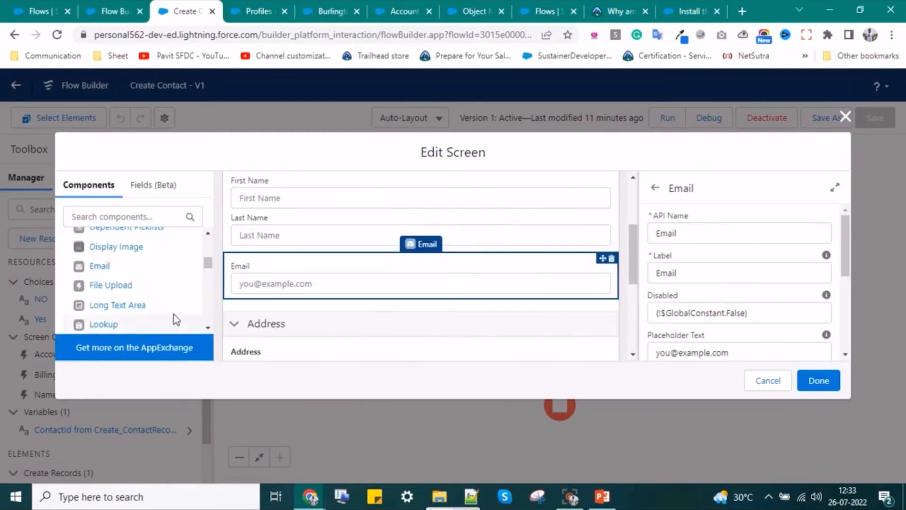
- Add a Phone input below Email on the Create Contact screen
click(331, 12)
click(187, 11)
scroll(128, 291, down, 1)
scroll(125, 297, down, 3)
scroll(118, 283, up, 2)
click(121, 216)
text(p)
text(h)
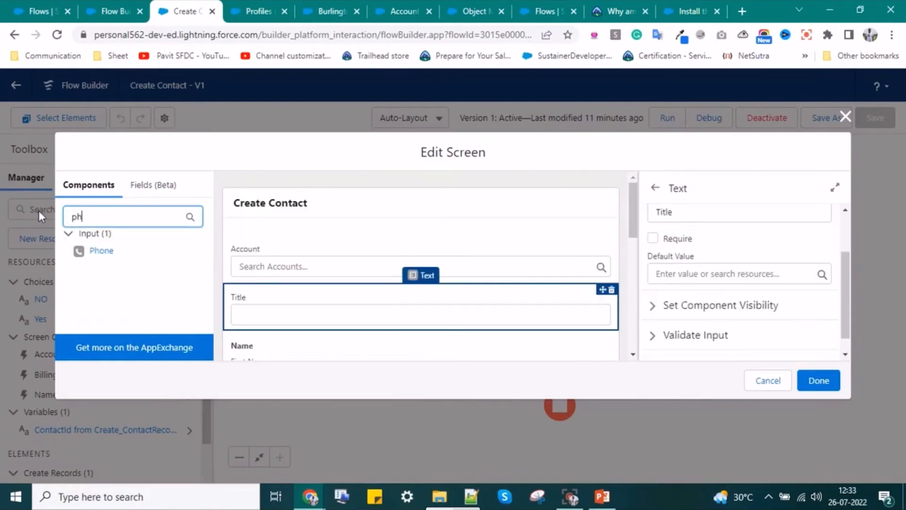
text(one)
click(118, 248)
click(675, 234)
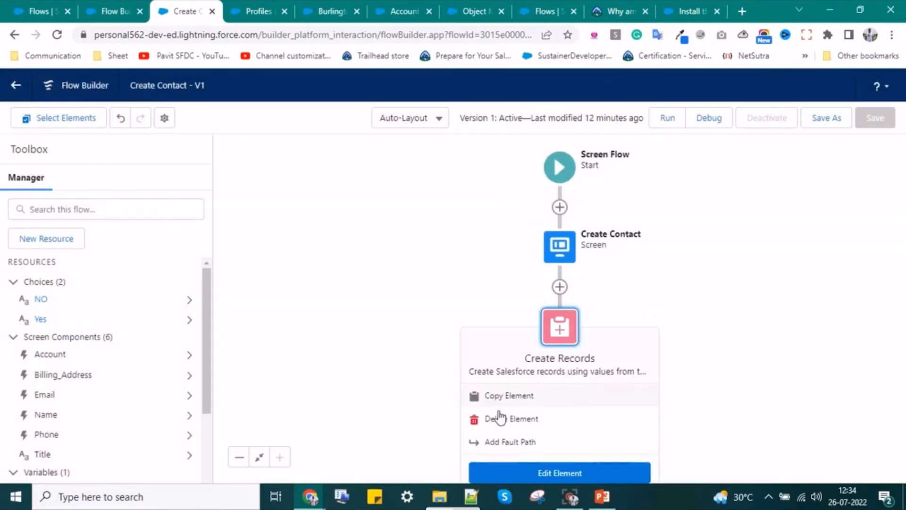
- Open the Create Contact record settings and choose a contact field for the new row
click(556, 473)
scroll(290, 297, down, 10)
click(236, 361)
- Map the contact's Title field to the Title screen input
text(Title)
click(523, 363)
scroll(527, 321, down, 2)
click(531, 317)
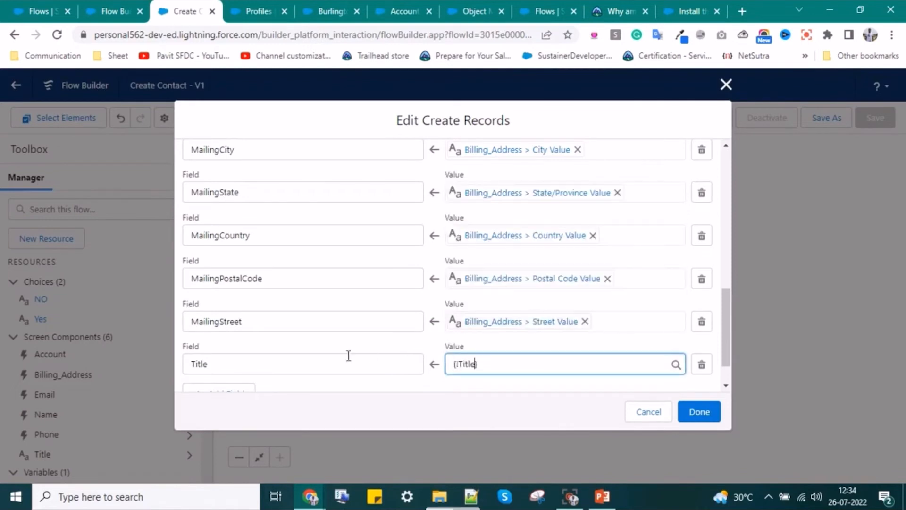
scroll(307, 351, down, 1)
- Add an Email field row mapped to the Email component's entered value
click(236, 350)
click(280, 361)
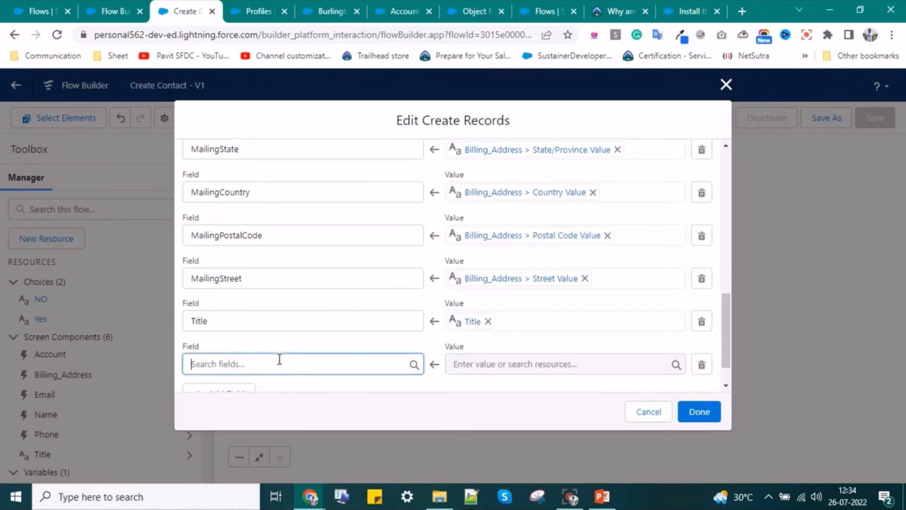
text(ema)
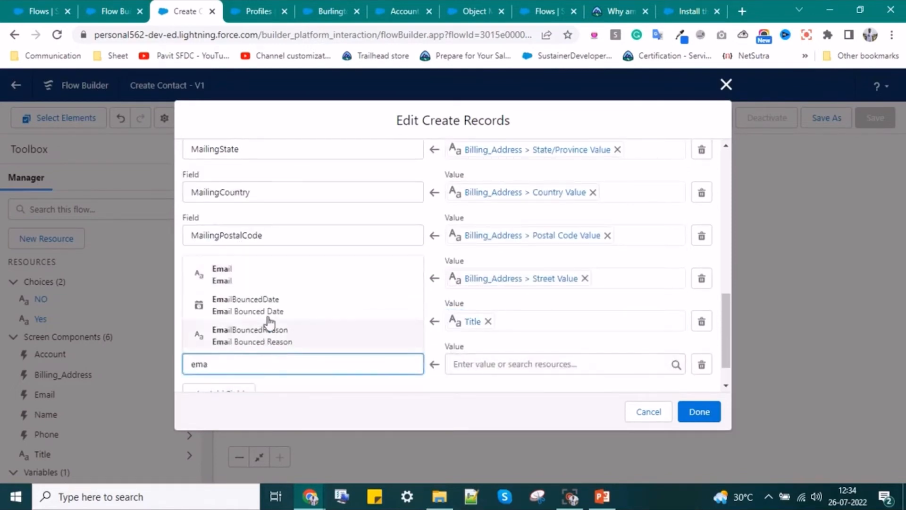
click(269, 278)
click(475, 367)
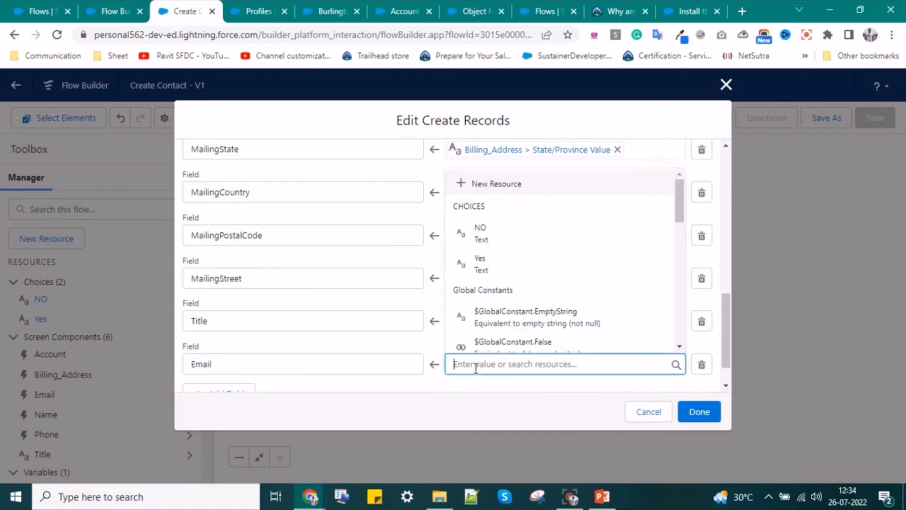
scroll(494, 293, down, 4)
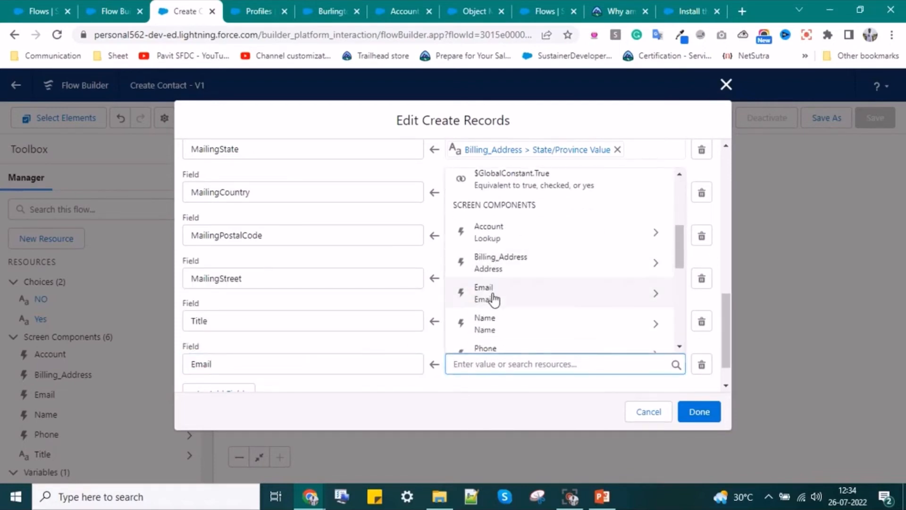
click(493, 295)
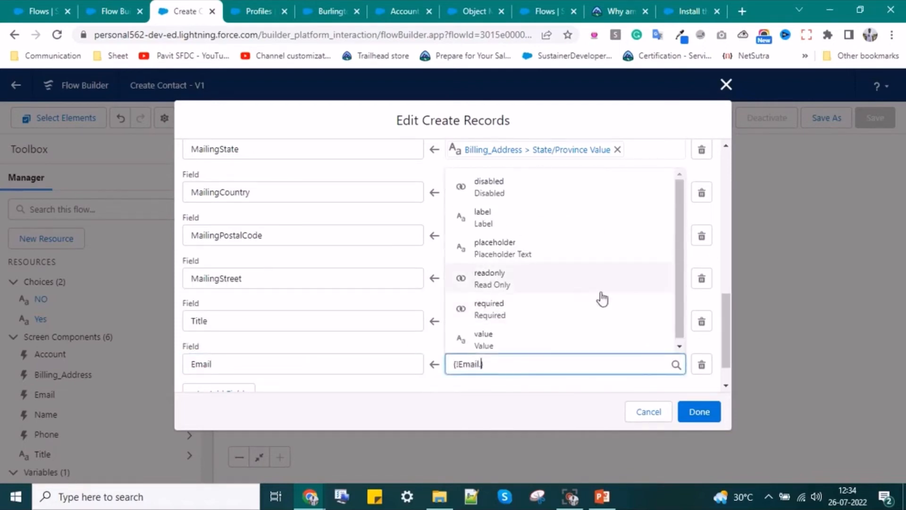
click(485, 343)
scroll(392, 373, down, 1)
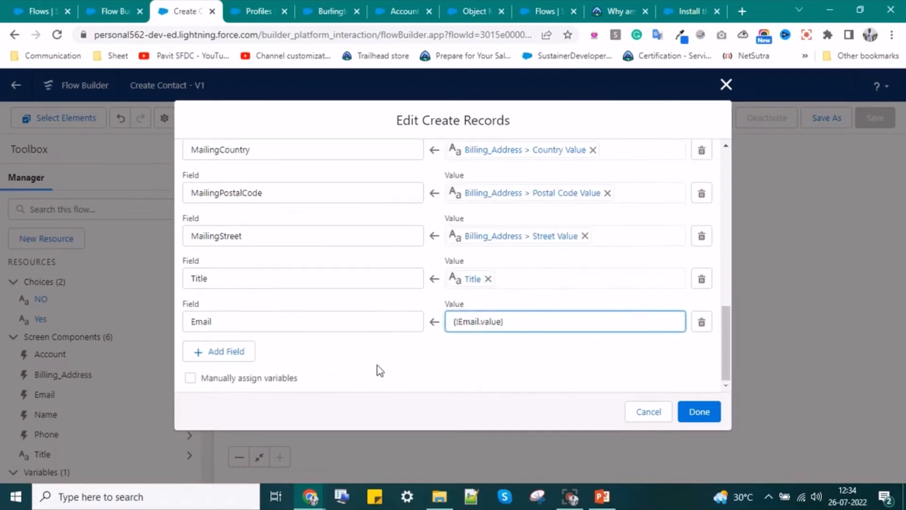
- Add a HomePhone field row, replacing MobilePhone, with the Phone component as its value
click(231, 357)
click(238, 363)
text(pho)
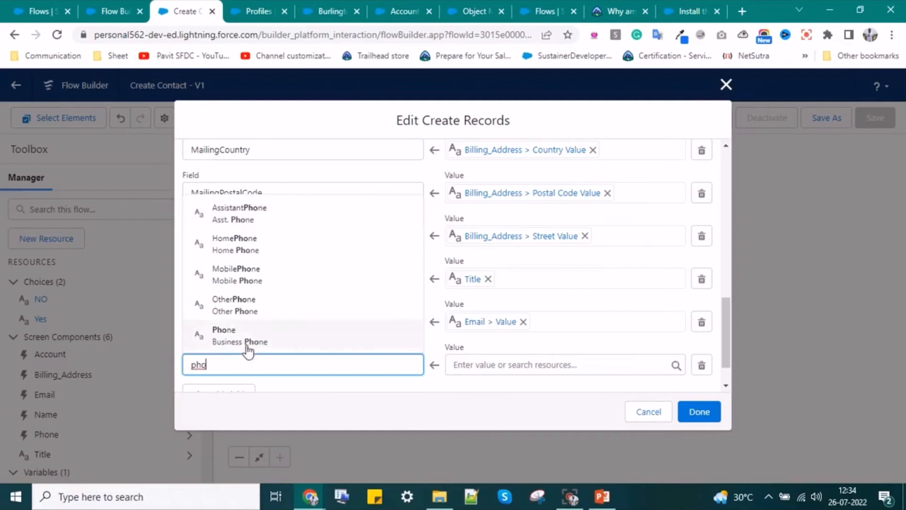
click(250, 272)
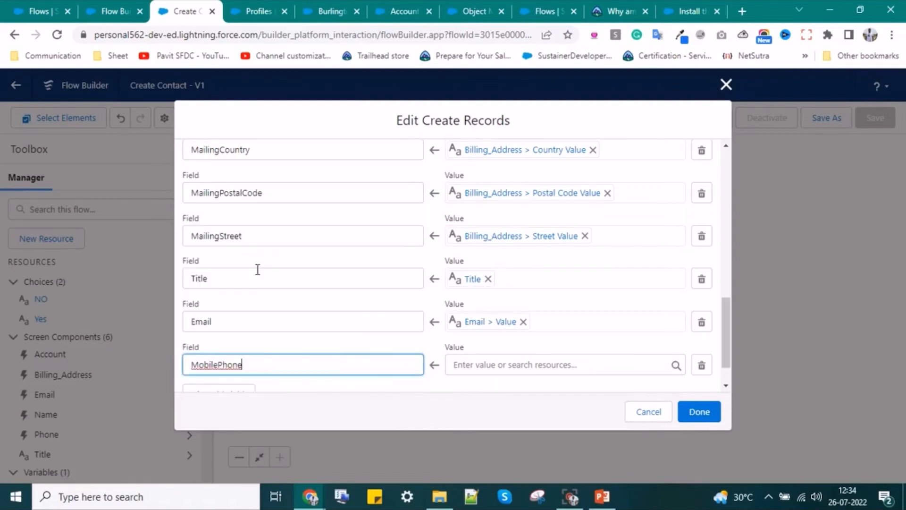
click(262, 362)
key(ctrl+a)
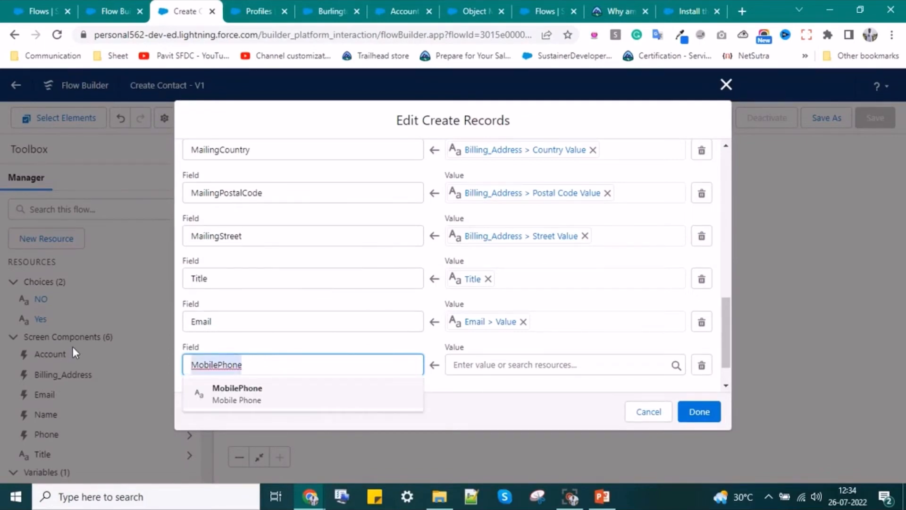
key(BackSpace)
text(p)
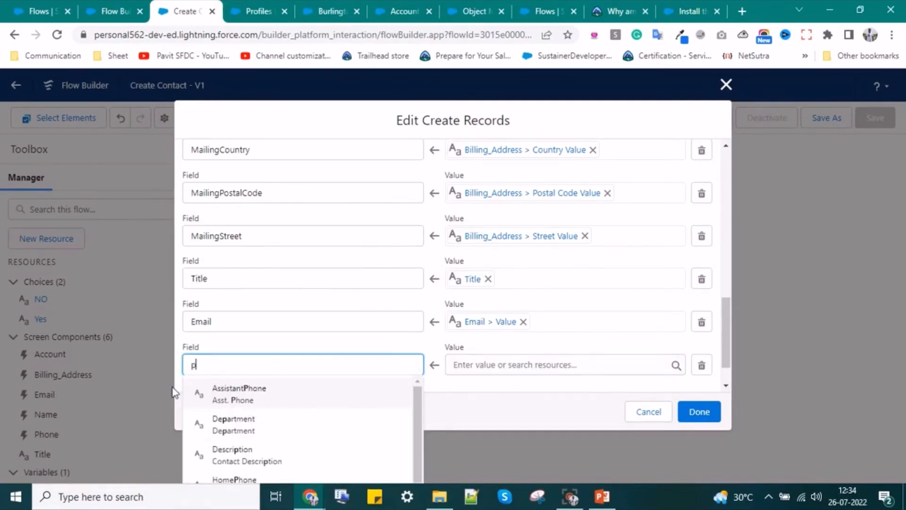
text(hone)
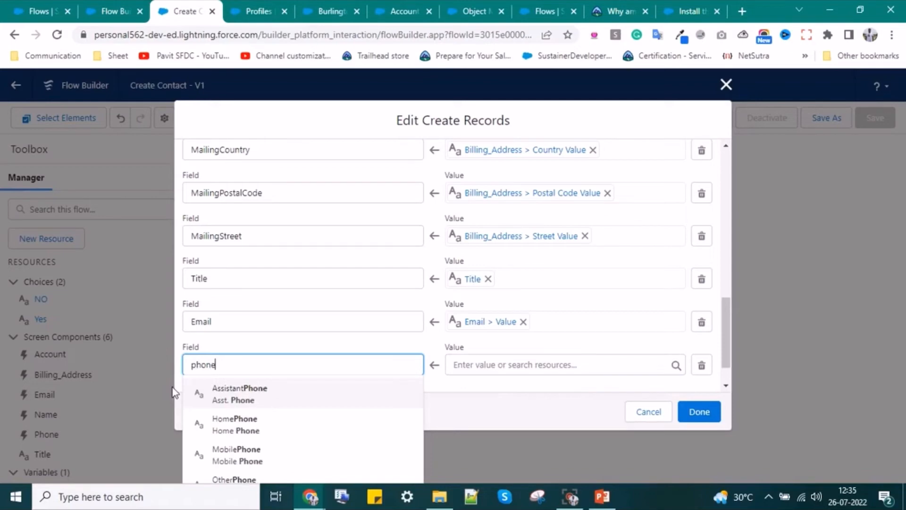
click(255, 425)
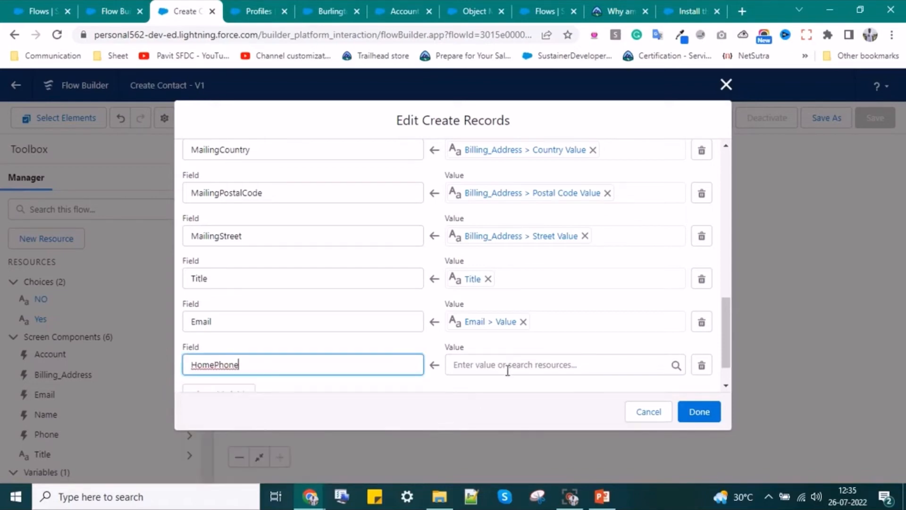
click(510, 368)
scroll(504, 278, down, 3)
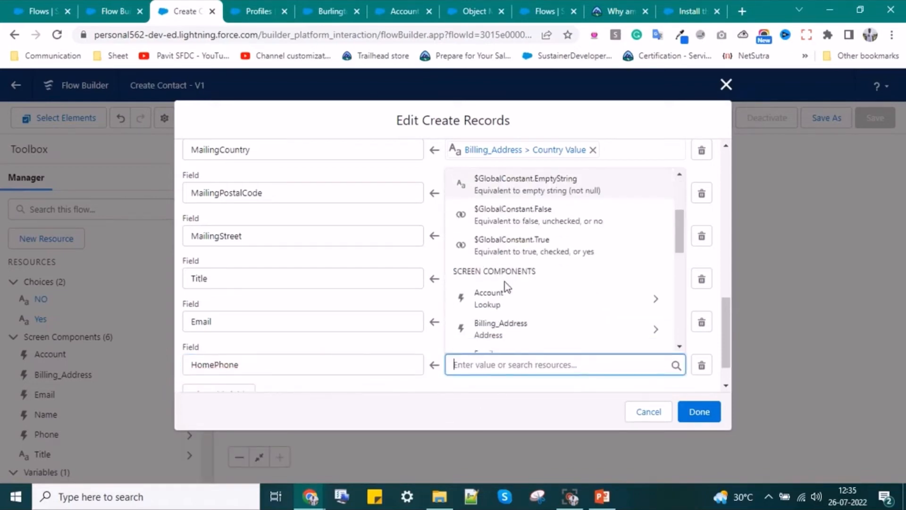
scroll(505, 309, down, 3)
click(502, 295)
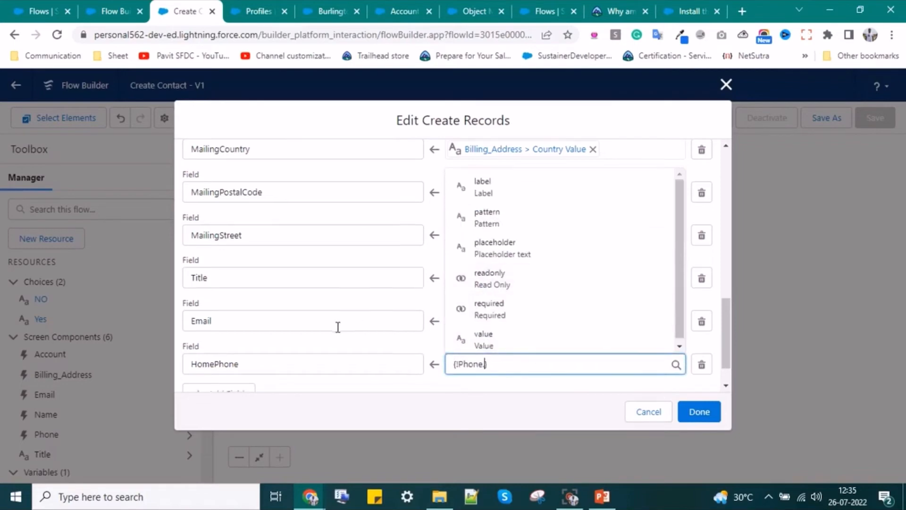
scroll(349, 340, down, 1)
- Fix the HomePhone value to {!Phone.value} and apply the field mappings
click(705, 411)
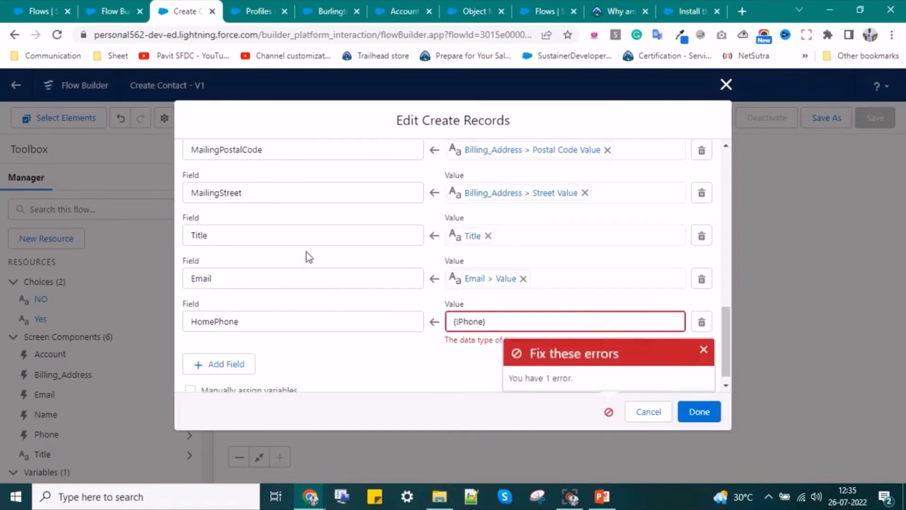
click(492, 324)
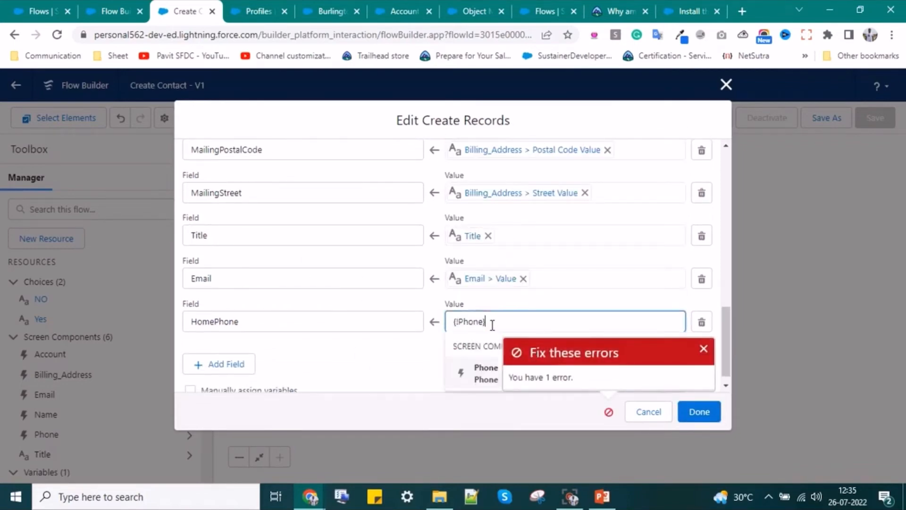
click(481, 373)
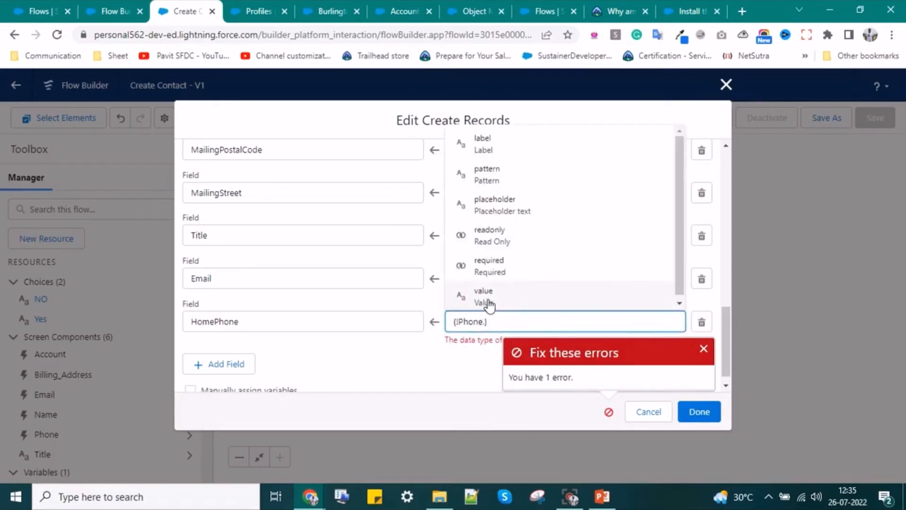
click(545, 302)
click(698, 412)
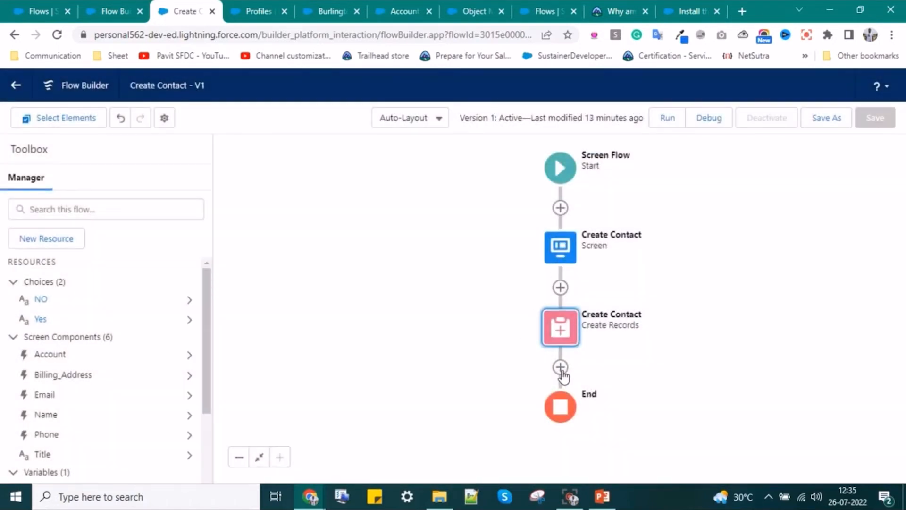
- Insert a new screen after Create Records and drop a Display Text block onto it
click(560, 368)
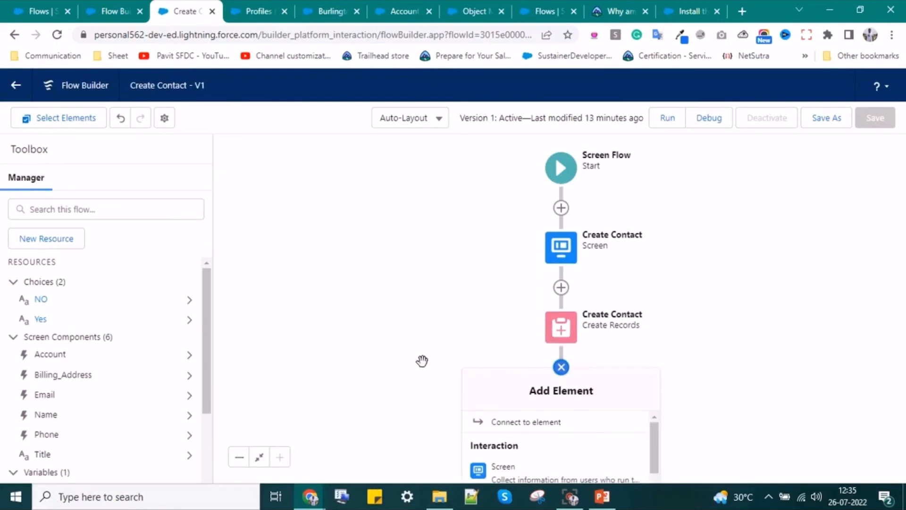
scroll(519, 423, down, 3)
scroll(517, 457, up, 1)
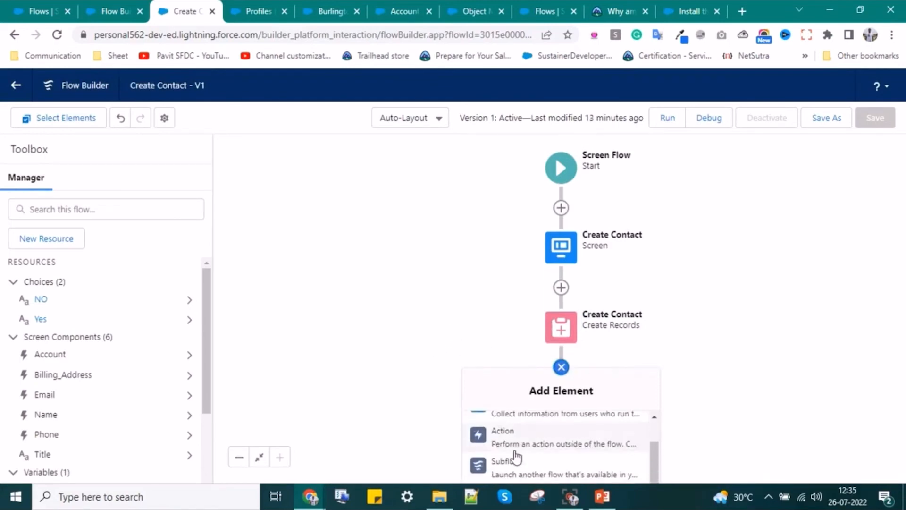
scroll(512, 451, up, 2)
click(504, 467)
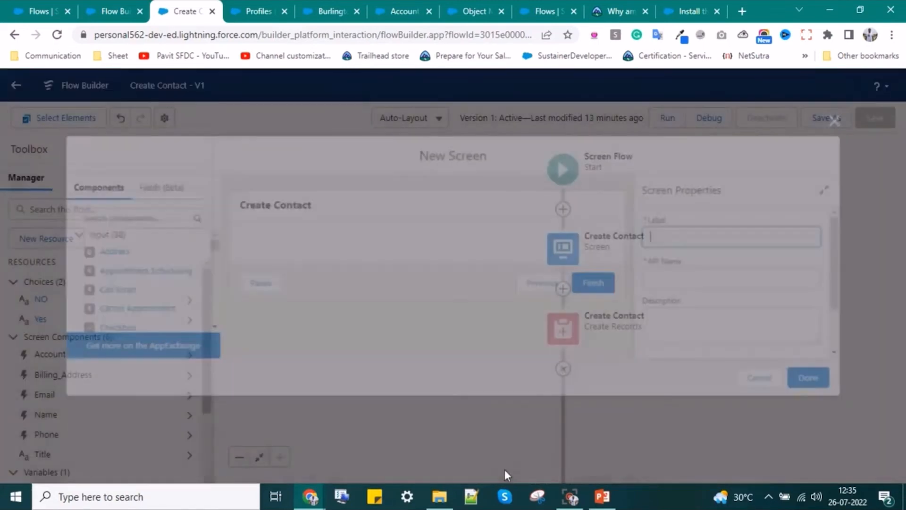
scroll(128, 273, down, 6)
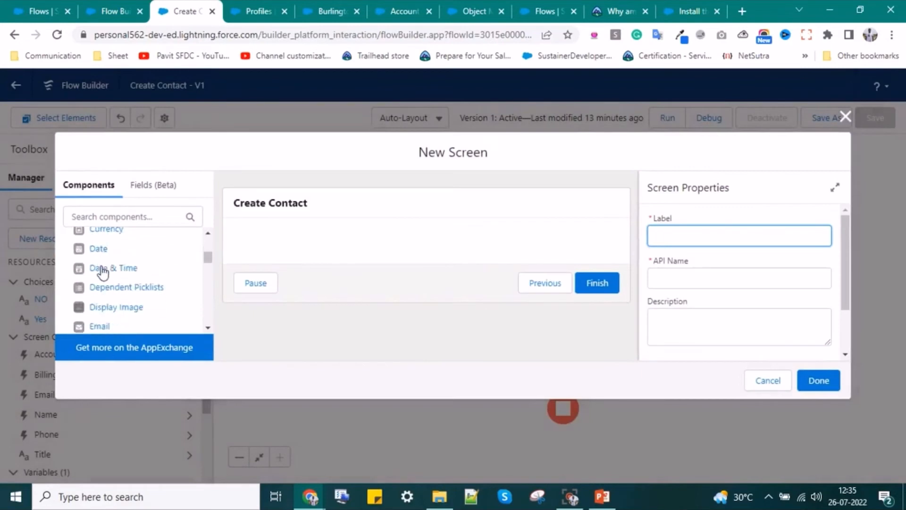
scroll(128, 298, down, 8)
scroll(125, 309, up, 2)
scroll(126, 309, up, 3)
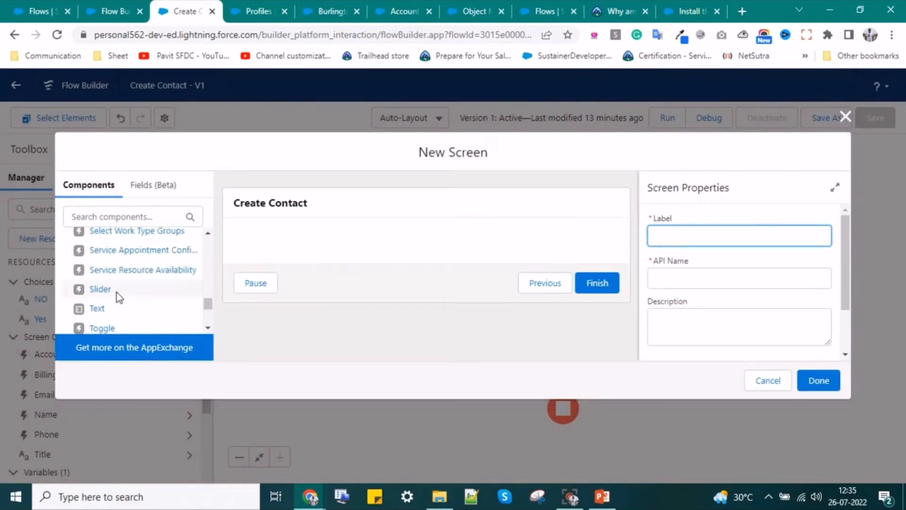
scroll(112, 306, down, 4)
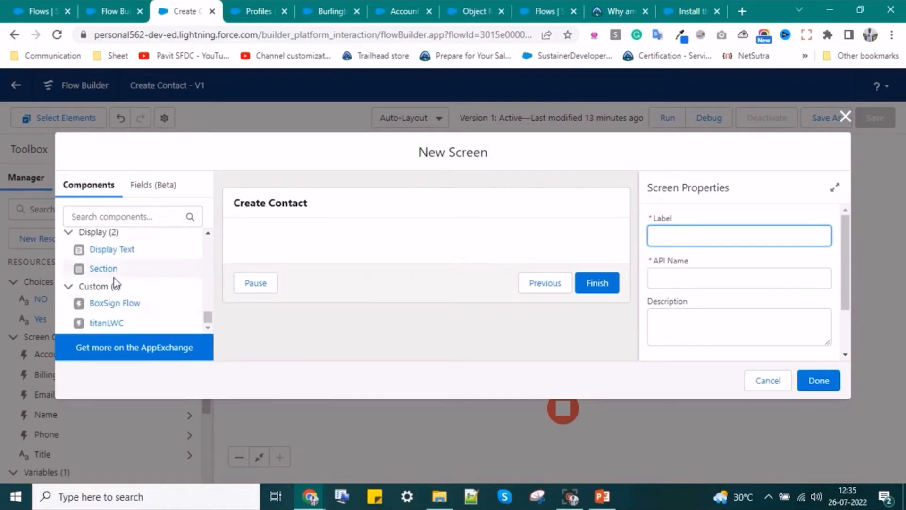
drag(119, 250, 382, 251)
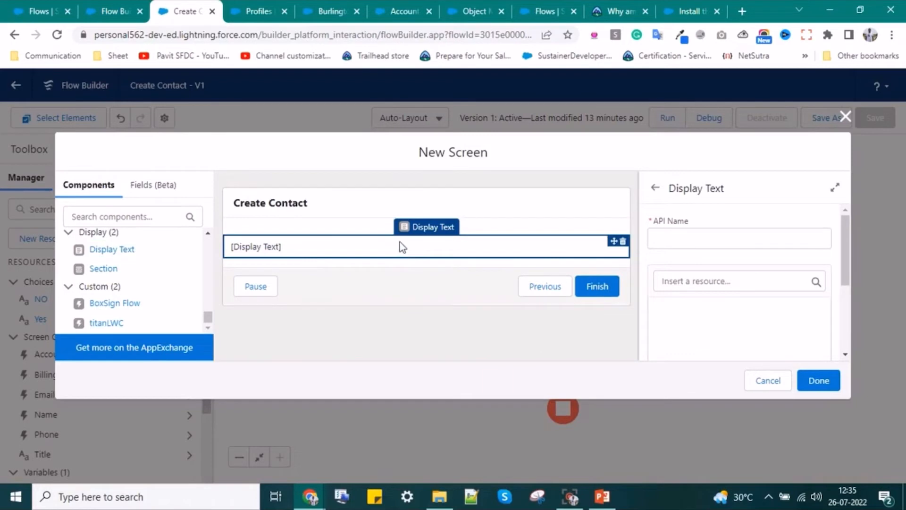
- Name the Display Text block Success_Message, fixing the invalid API name
click(701, 239)
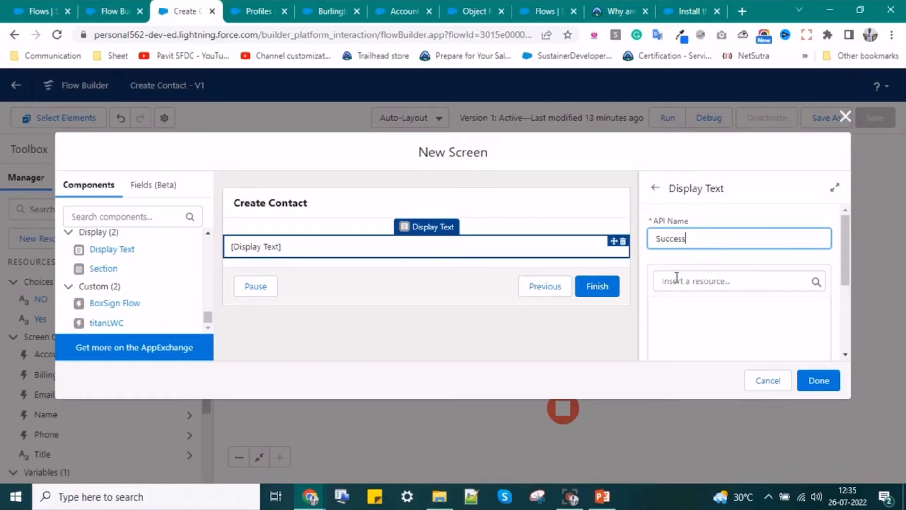
text(Message)
click(701, 332)
click(688, 239)
key(BackSpace)
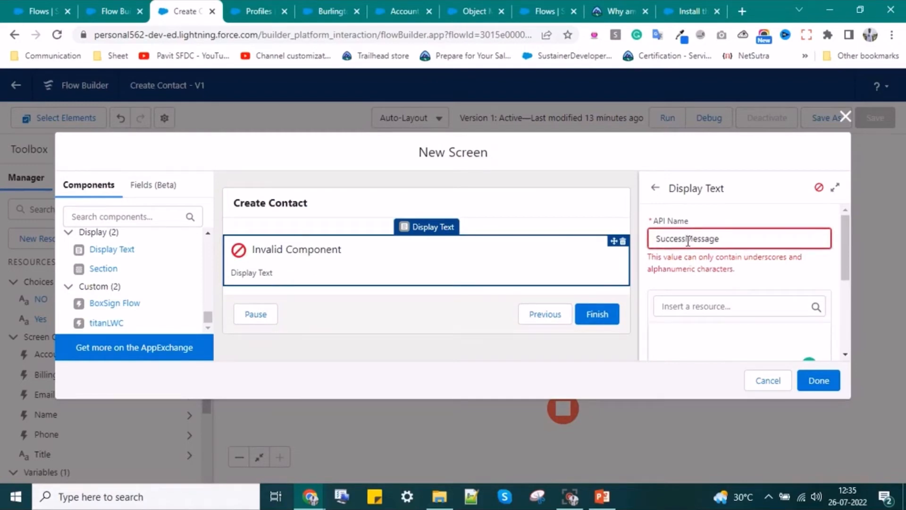
text(_)
click(713, 299)
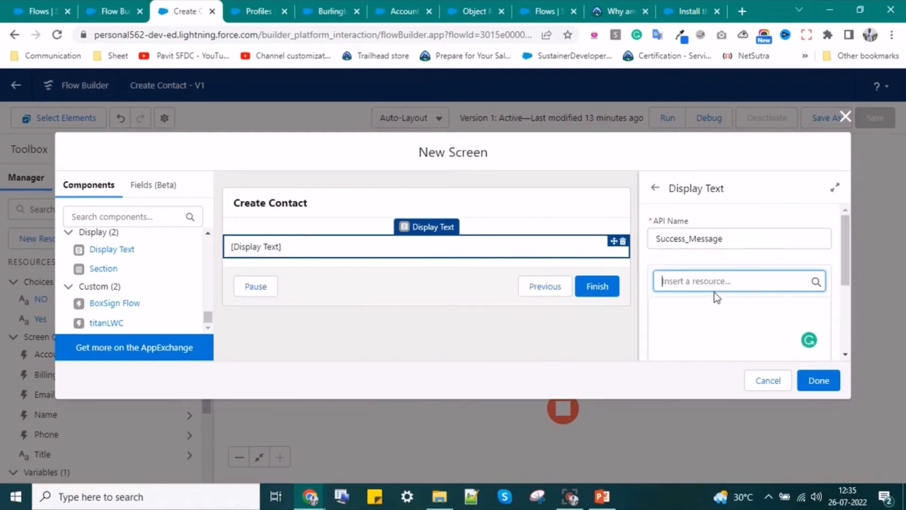
- Enter the message 'Contact Created Successfully', correcting the misspelling
click(701, 318)
text(Co)
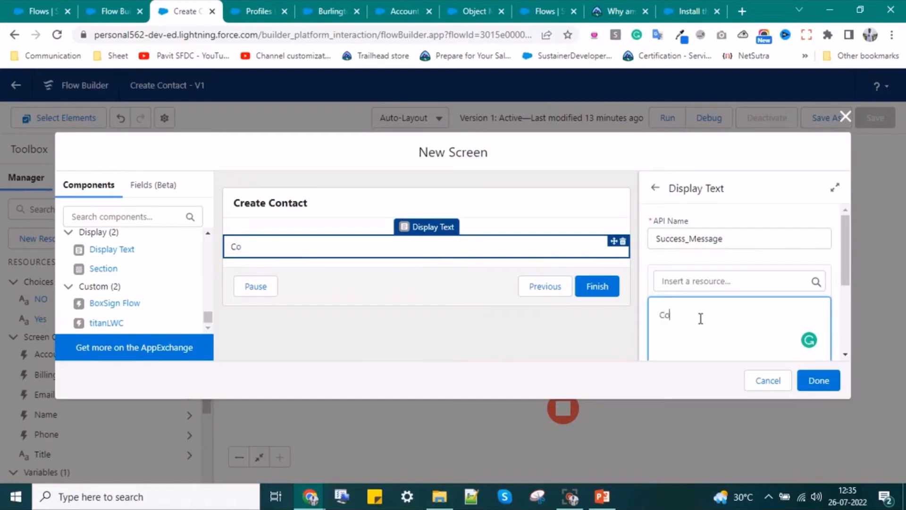
text(ntact Created Sc)
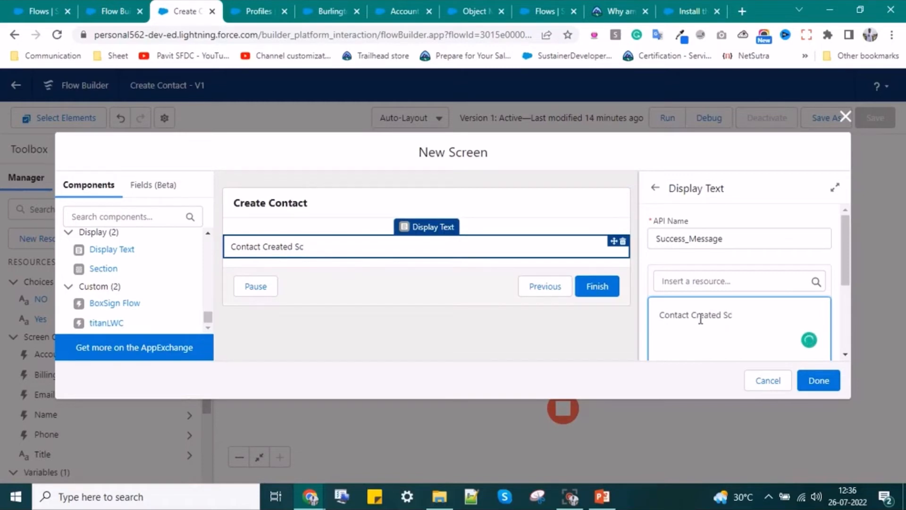
key(BackSpace)
text(uccesfully.)
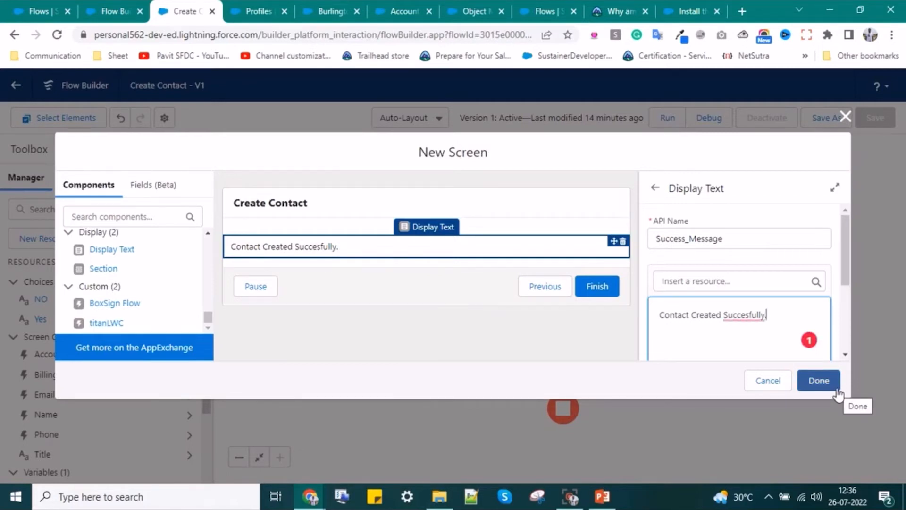
right_click(731, 313)
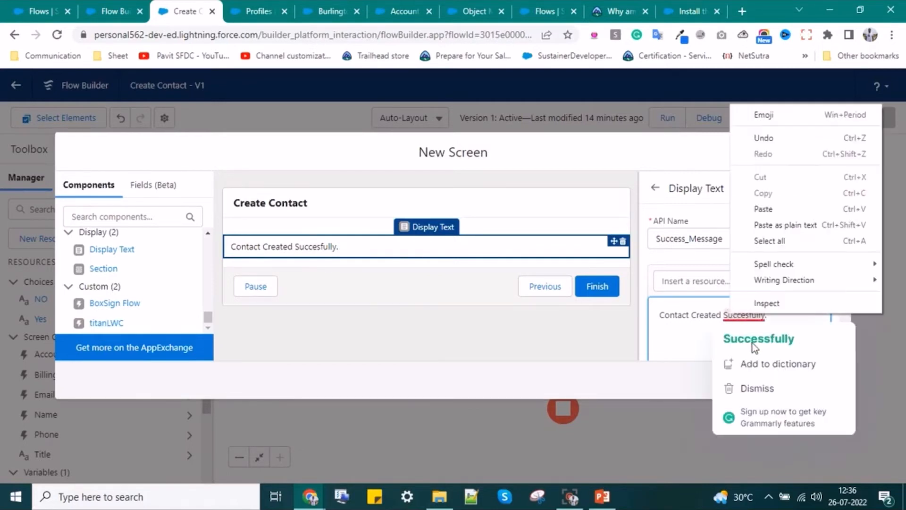
click(752, 343)
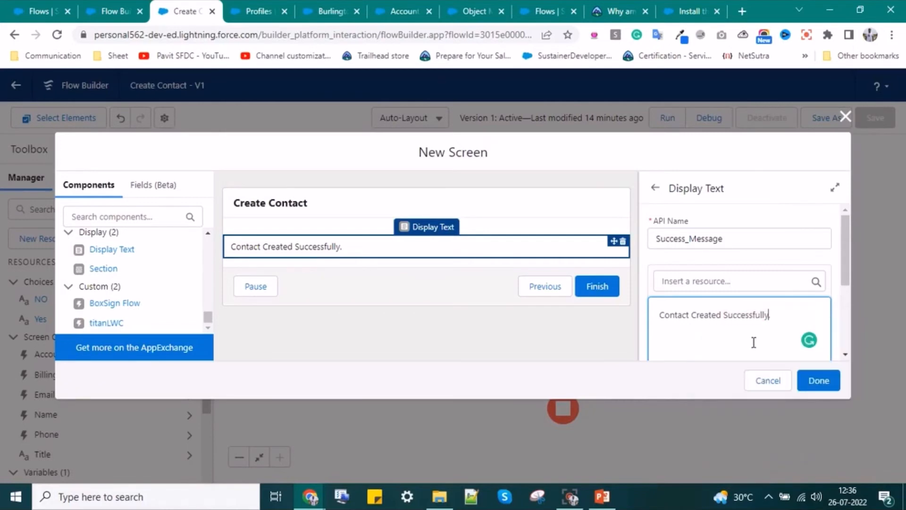
- Give the screen the label and API name Success and confirm it
click(815, 386)
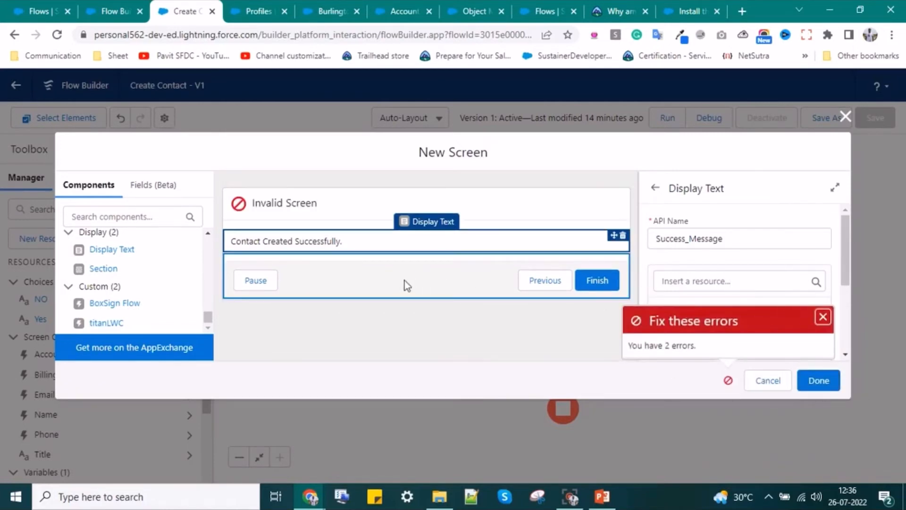
click(299, 203)
click(683, 229)
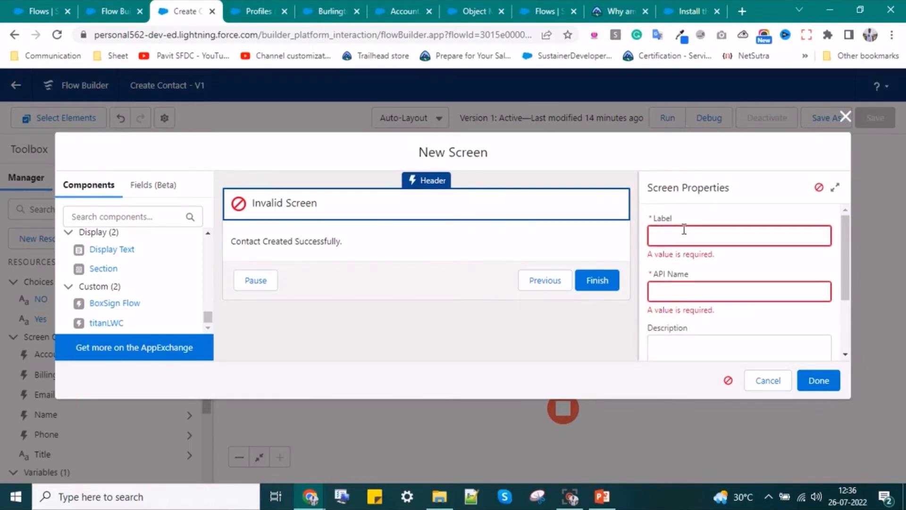
text(Success)
click(705, 290)
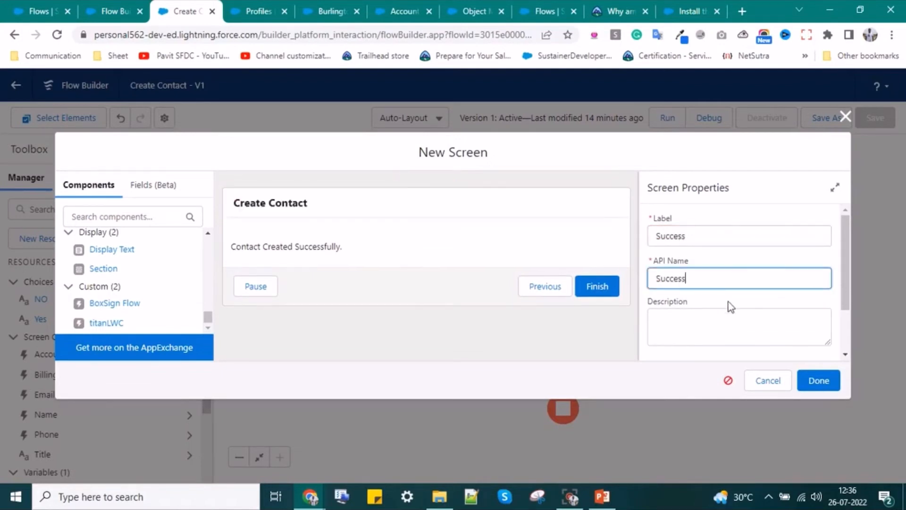
click(828, 384)
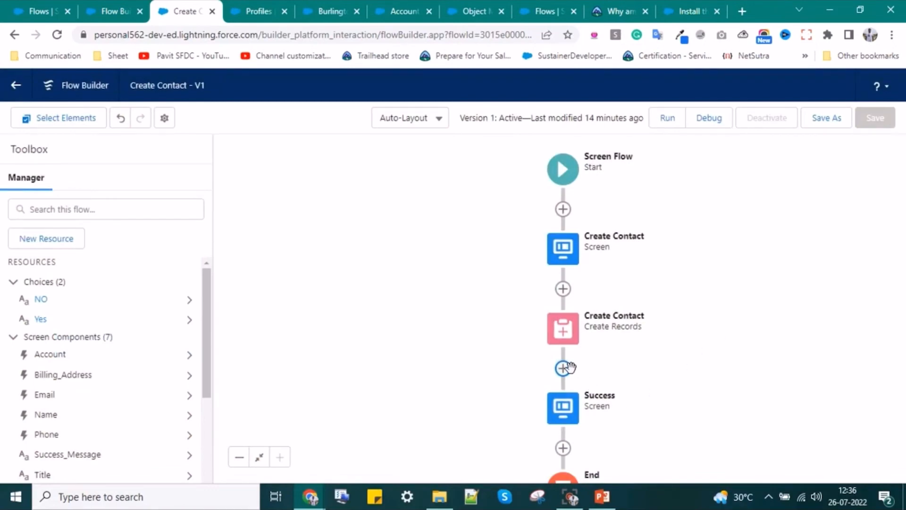
click(573, 339)
- Add a fault path from Create Records with a new screen on it
click(685, 366)
click(564, 336)
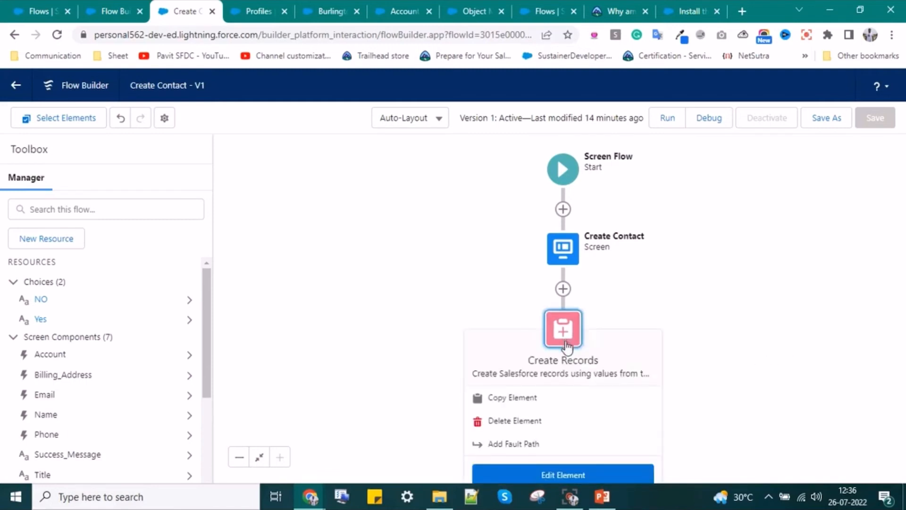
click(562, 443)
click(739, 370)
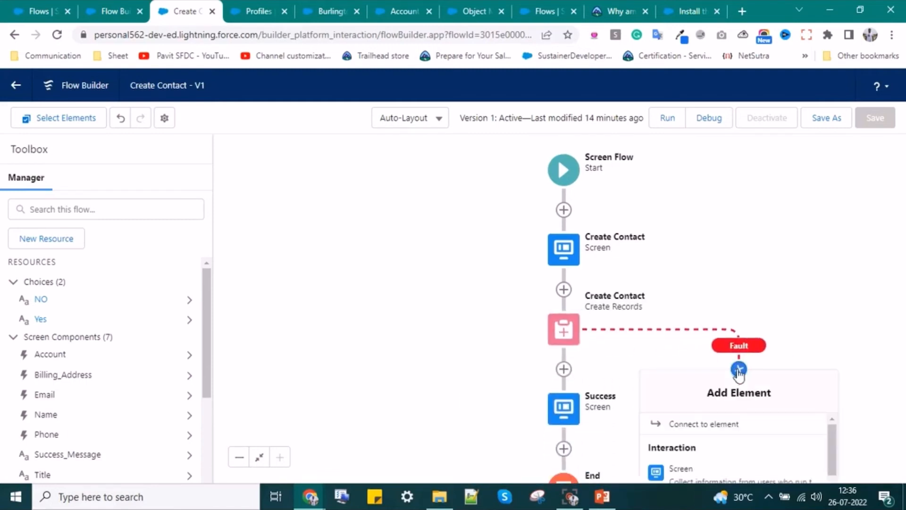
scroll(683, 428, down, 3)
scroll(687, 425, up, 3)
click(689, 471)
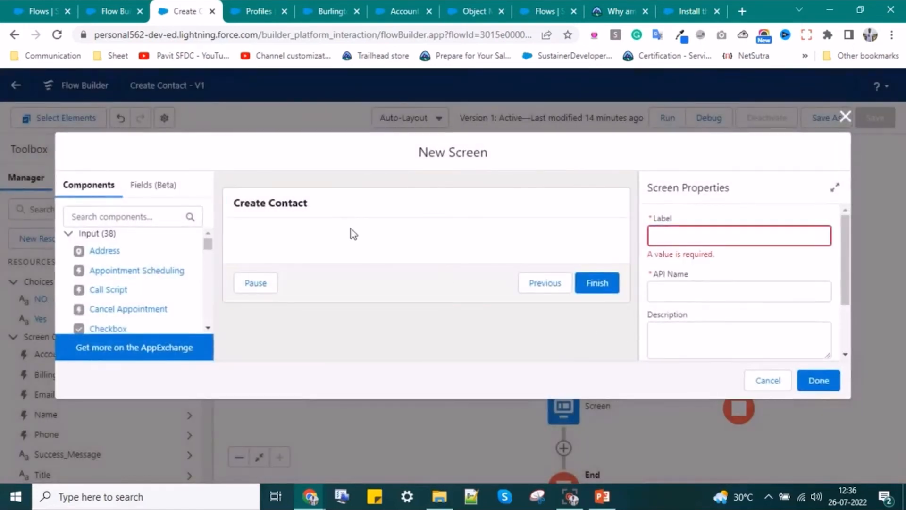
- Label the fault-path screen Error, with API name Error
click(722, 230)
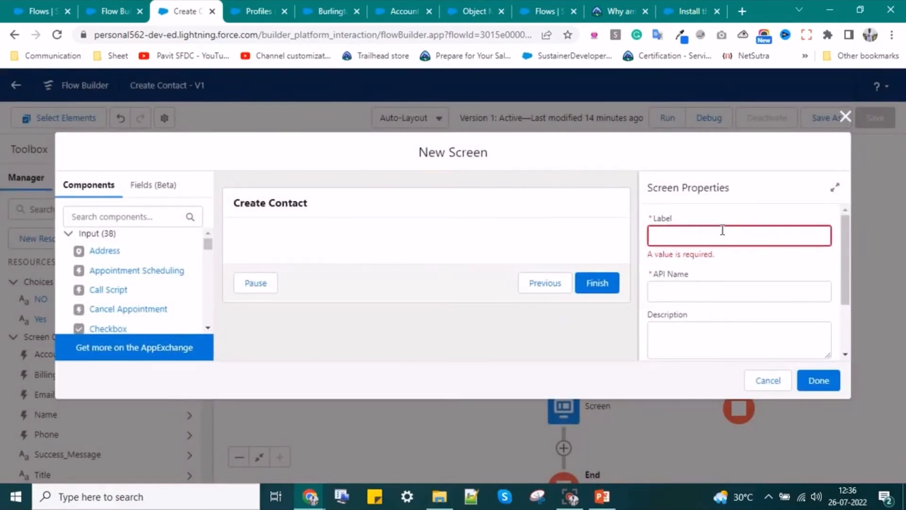
text(Error)
click(660, 295)
scroll(73, 278, down, 8)
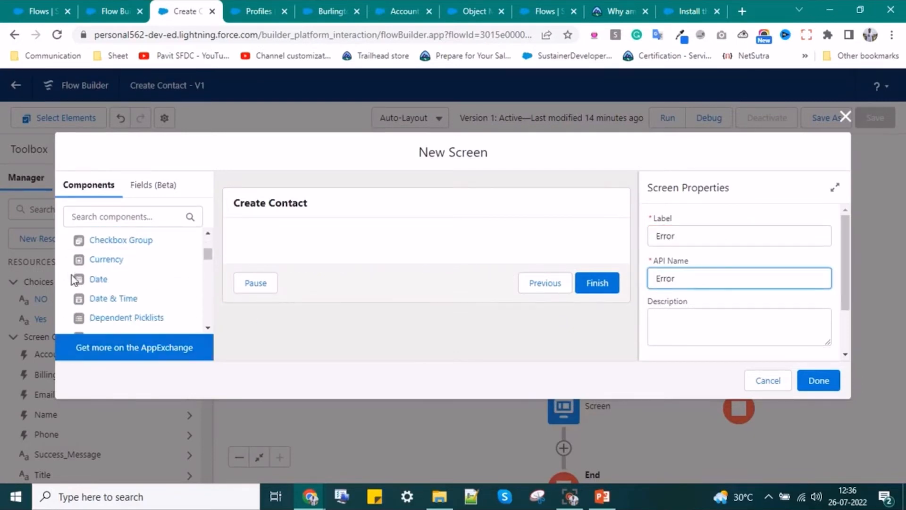
scroll(95, 282, down, 10)
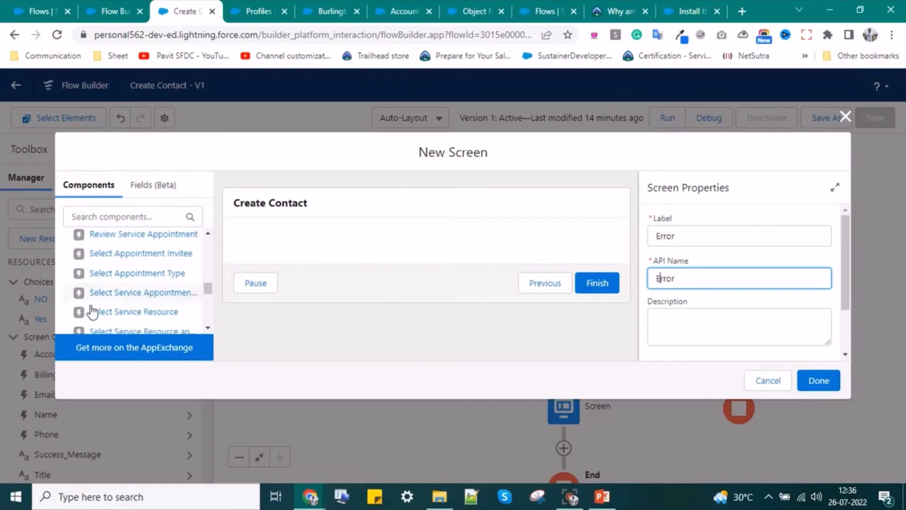
- Add a Display Text block named ErrorMsg to the Error screen
drag(133, 250, 356, 243)
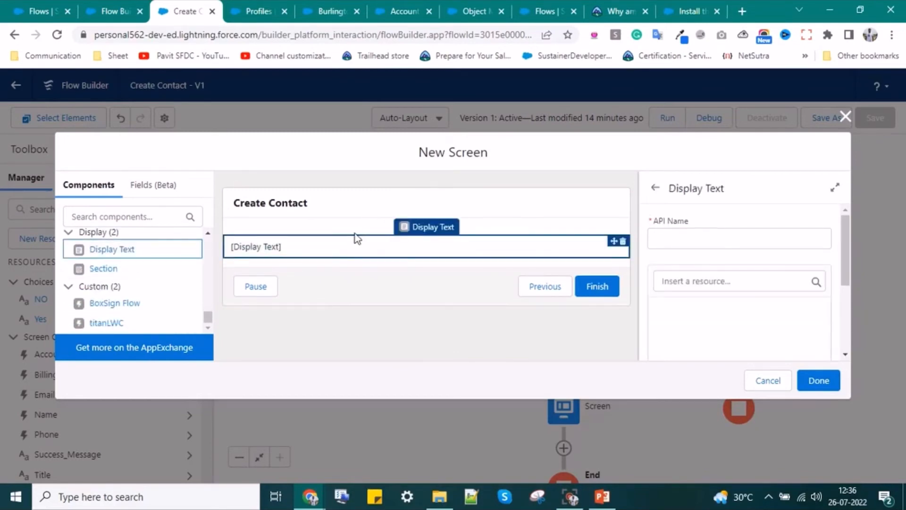
click(712, 246)
text(Error)
click(703, 314)
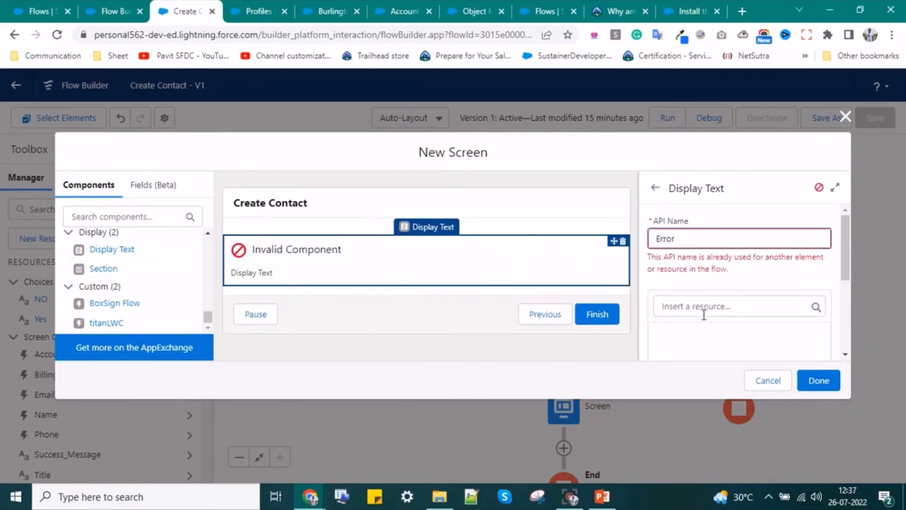
click(712, 239)
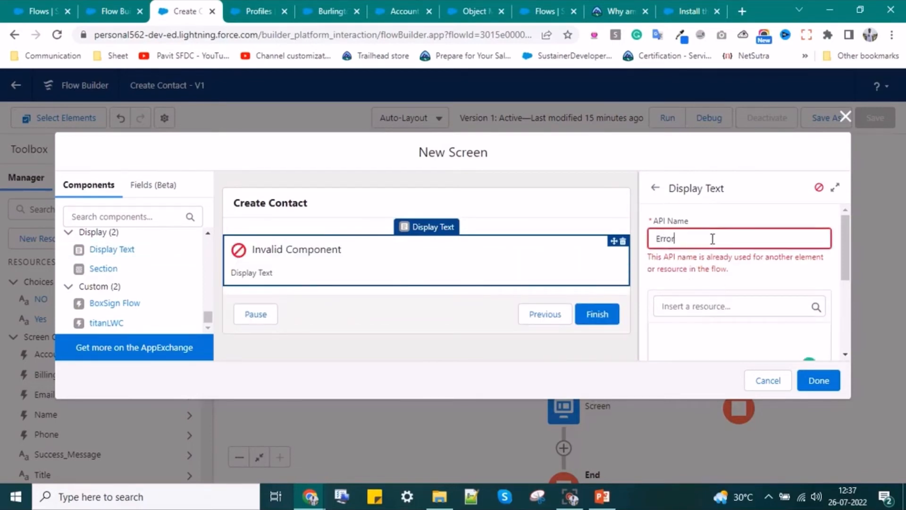
text(Msgg)
key(BackSpace)
- Enter the error message 'Something is wrong' and finish the Error screen
scroll(712, 293, down, 2)
click(708, 289)
text(Some)
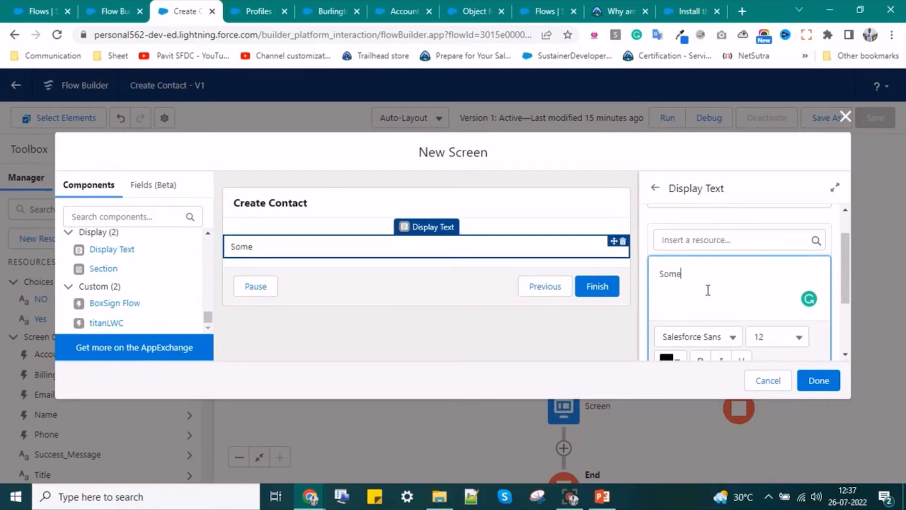
text(thing is w)
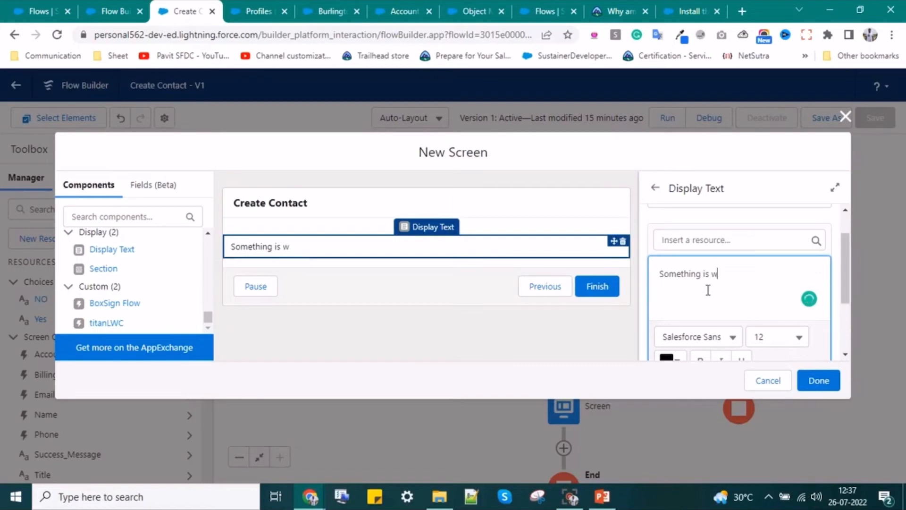
text(rong.)
click(818, 381)
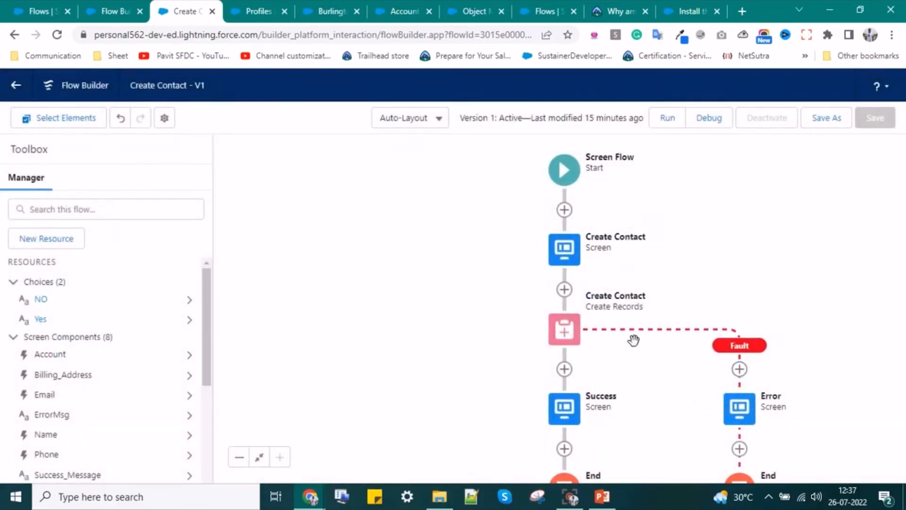
- Save the flow as a new Version 2, activate it, and return to the Burlington account
drag(463, 341, 424, 269)
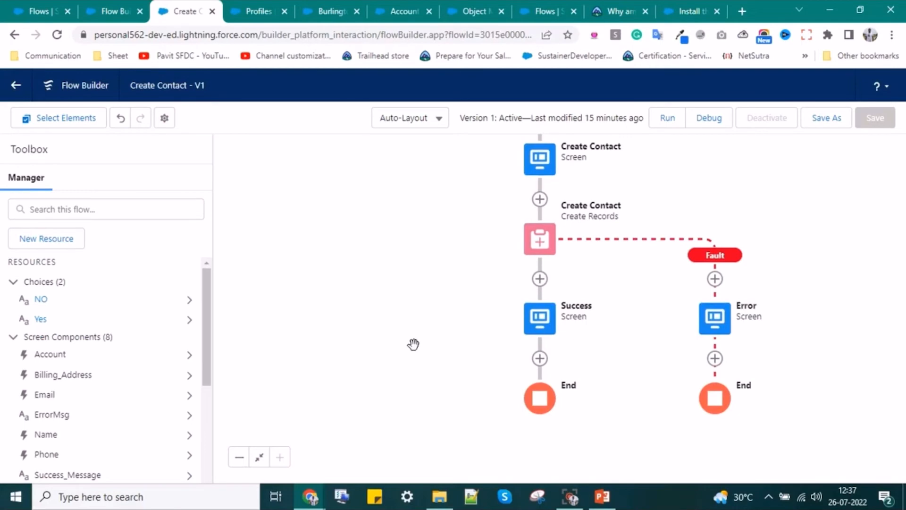
click(821, 119)
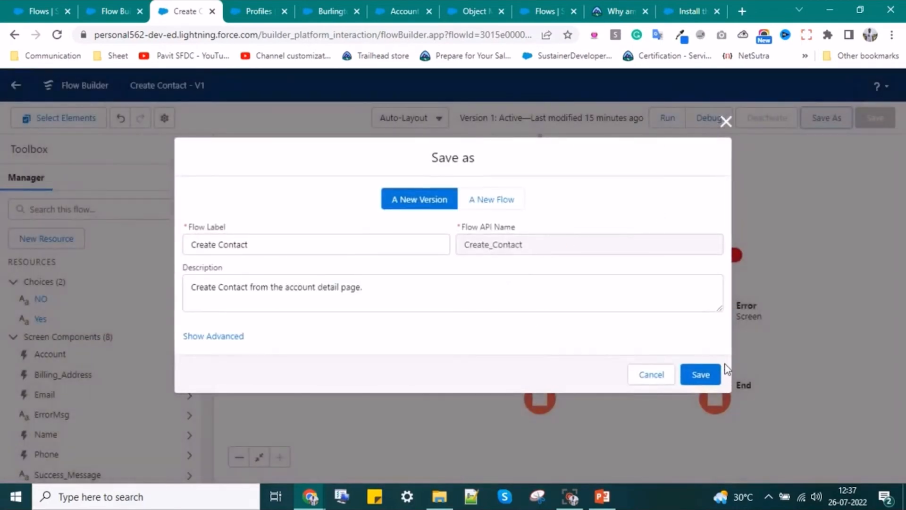
click(700, 374)
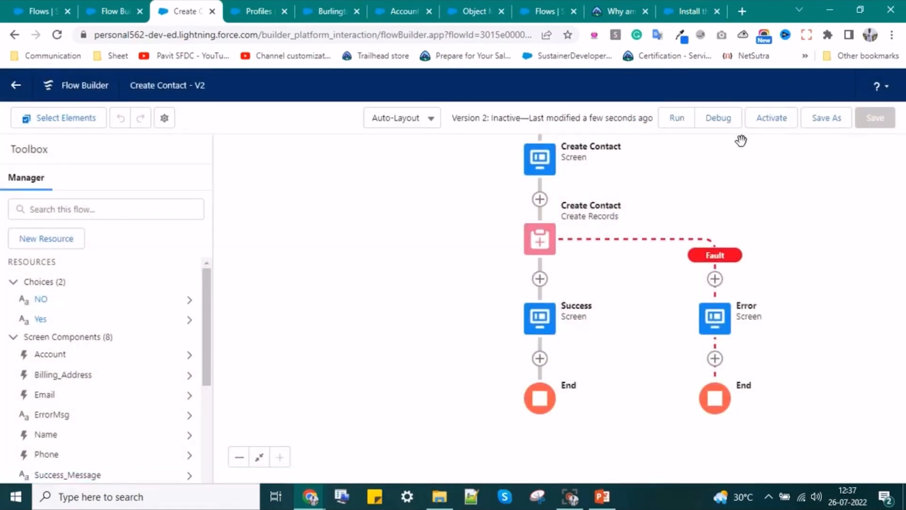
click(772, 119)
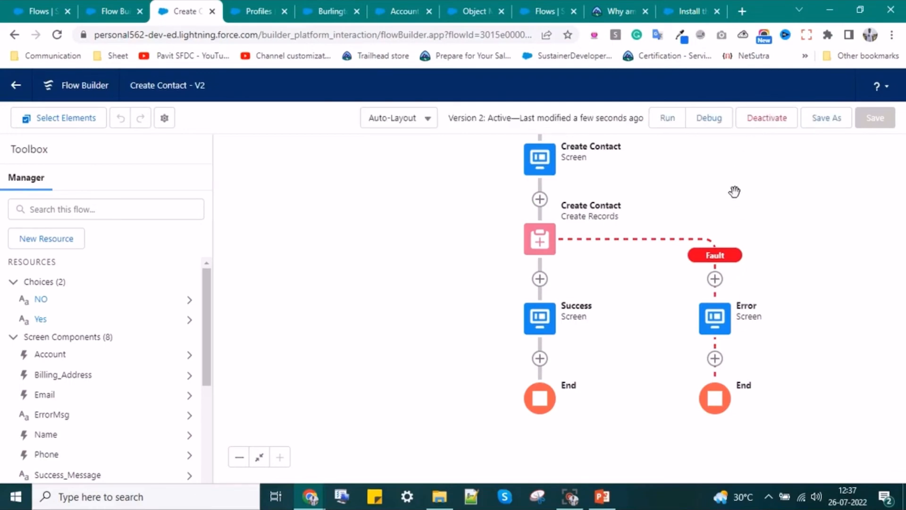
click(99, 9)
click(340, 8)
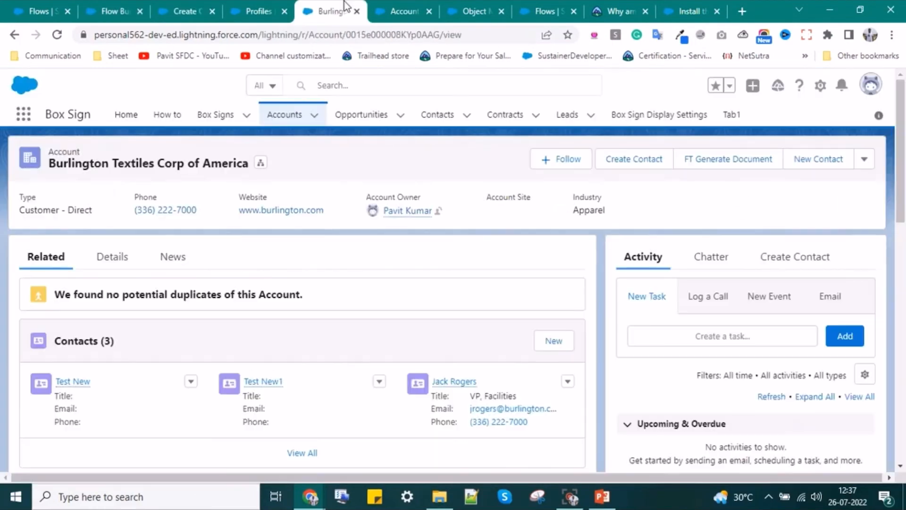
- Reload the Burlington account and view the Create Contact flow form
click(57, 35)
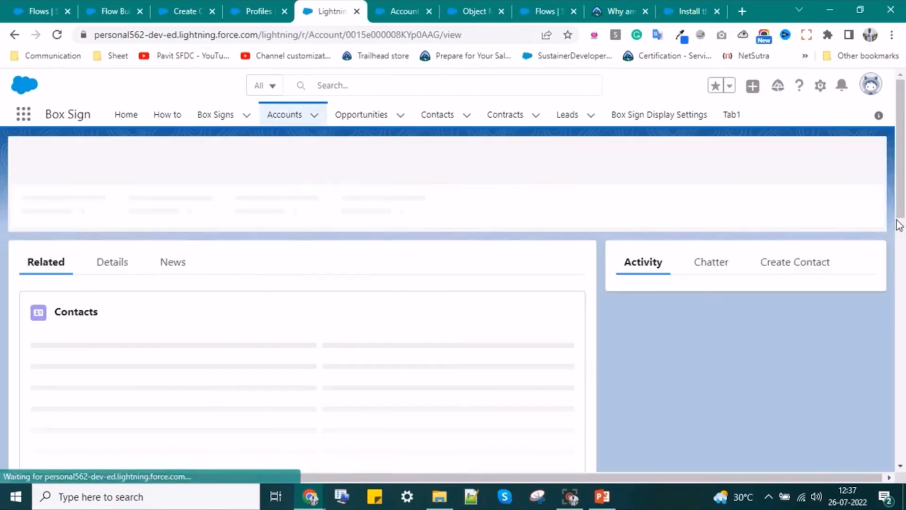
click(794, 260)
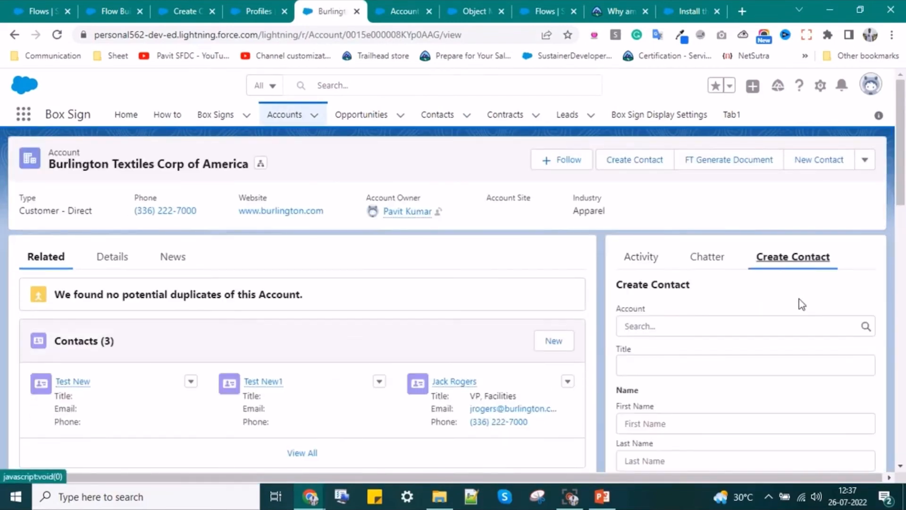
scroll(685, 348, down, 2)
scroll(685, 348, down, 3)
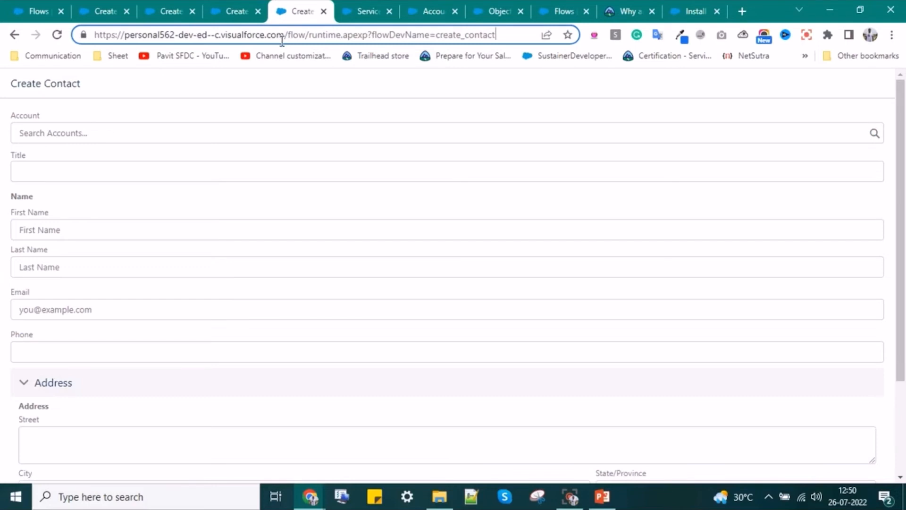
- Open the Create Contact flow on its standalone runtime URL
drag(305, 34, 360, 32)
click(368, 31)
click(494, 34)
key(Return)
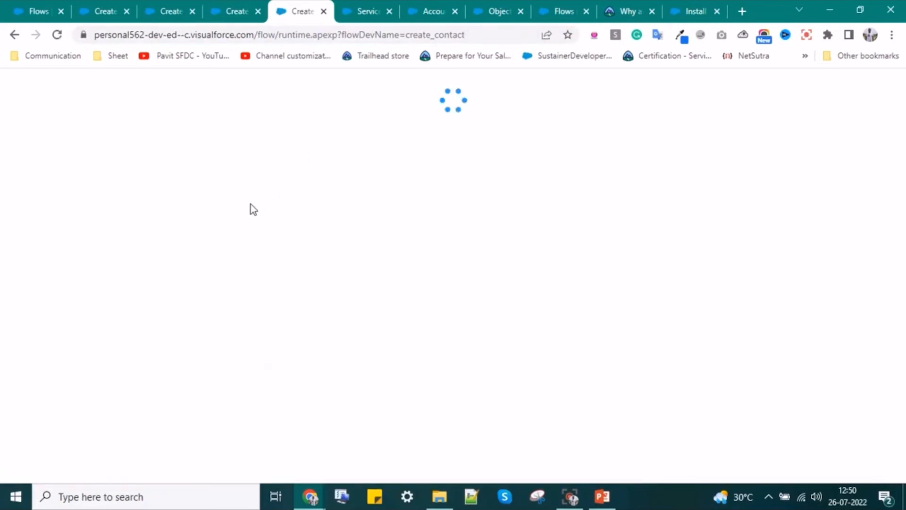
scroll(194, 269, down, 3)
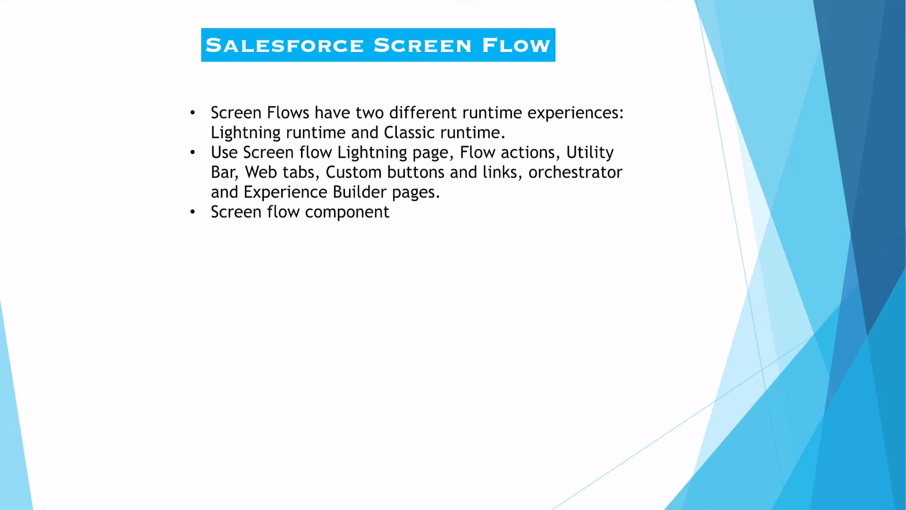
- Underline 'Utility' and 'Bar' on the Salesforce Screen Flow slide
drag(574, 163, 622, 161)
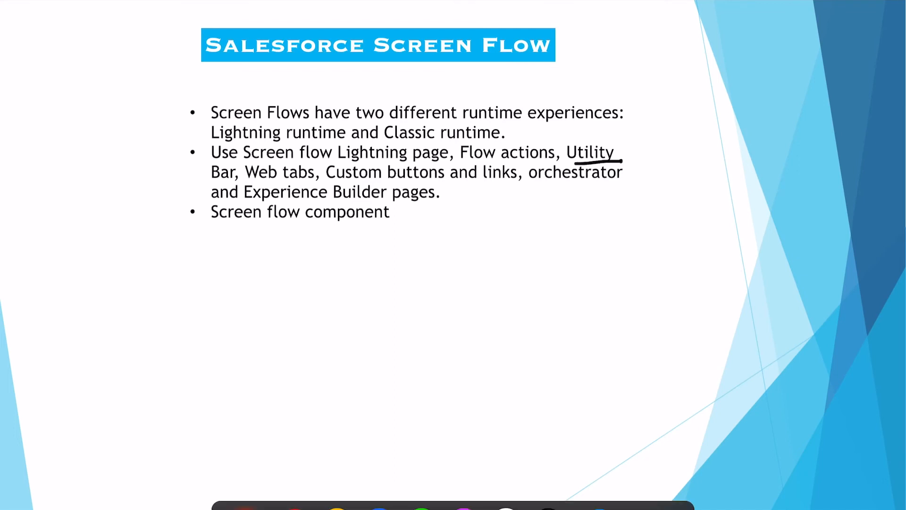
drag(212, 182, 246, 180)
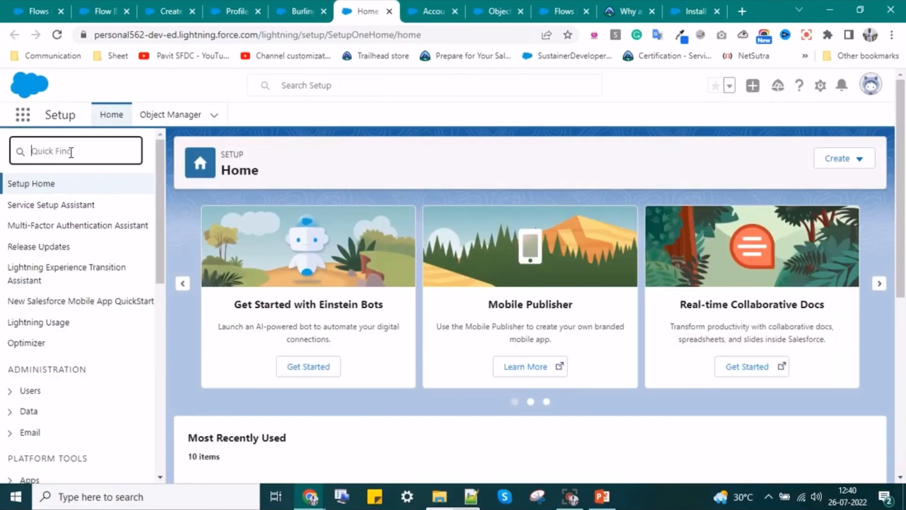
- Find App Manager through Quick Find 'app' and edit the Service Console app
text(a)
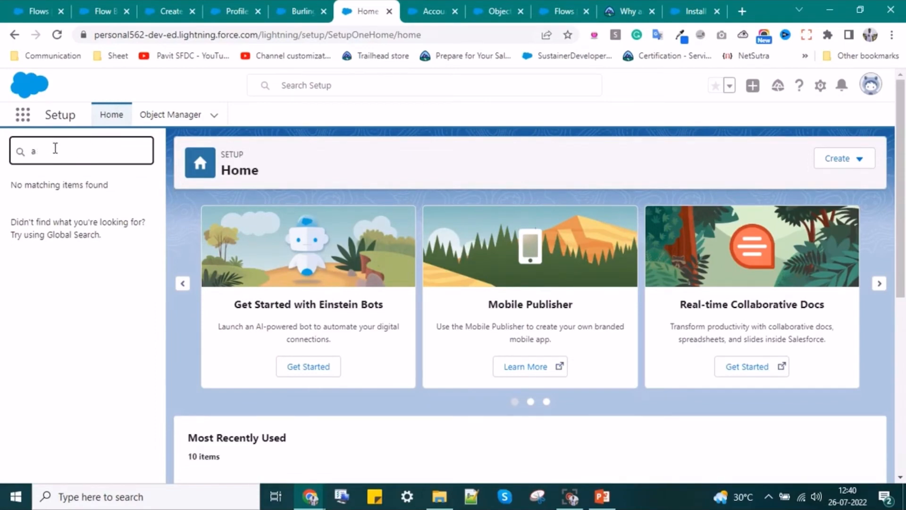
text(apppp)
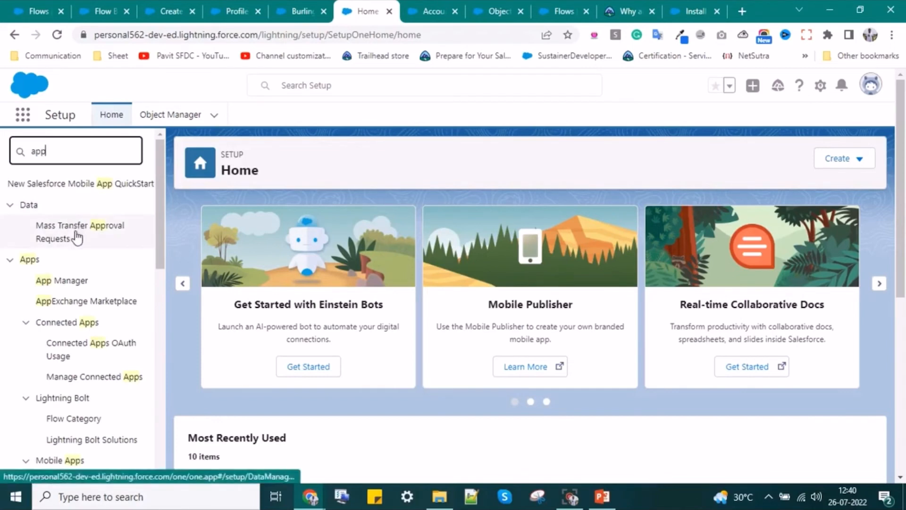
click(78, 282)
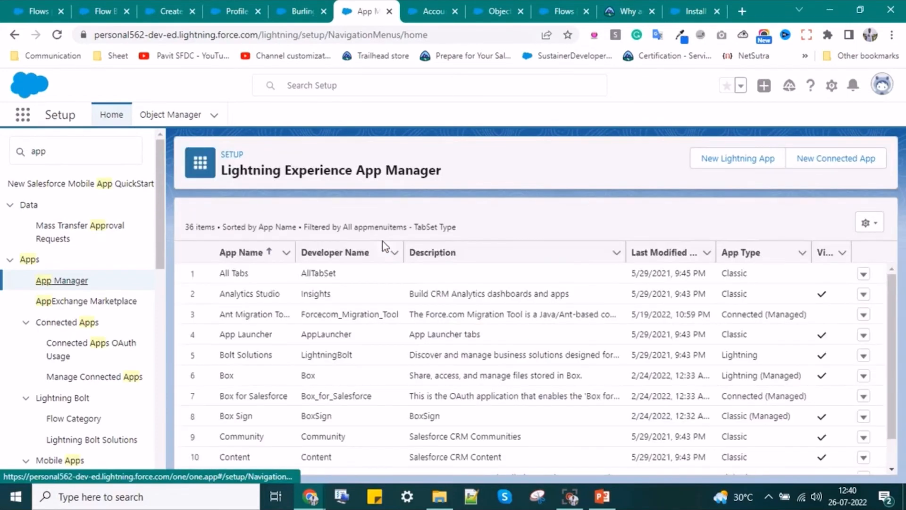
scroll(298, 367, down, 4)
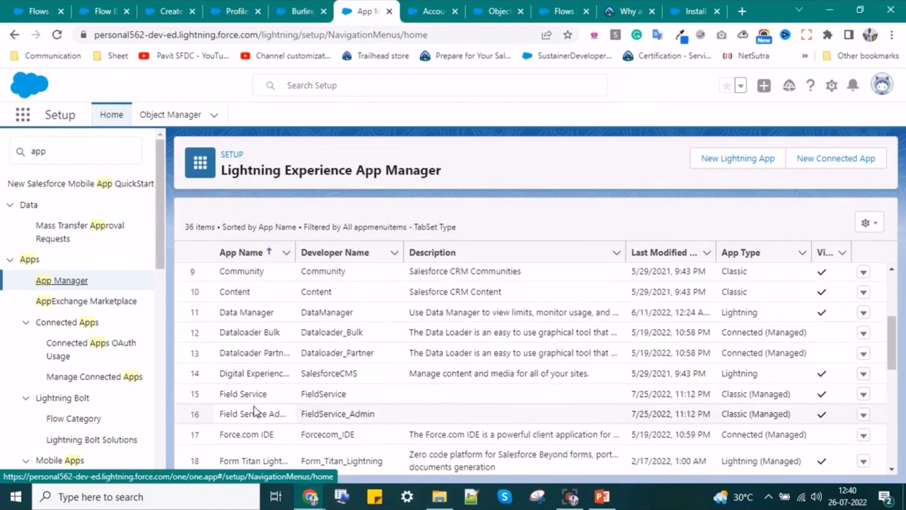
scroll(255, 410, down, 5)
scroll(255, 410, down, 4)
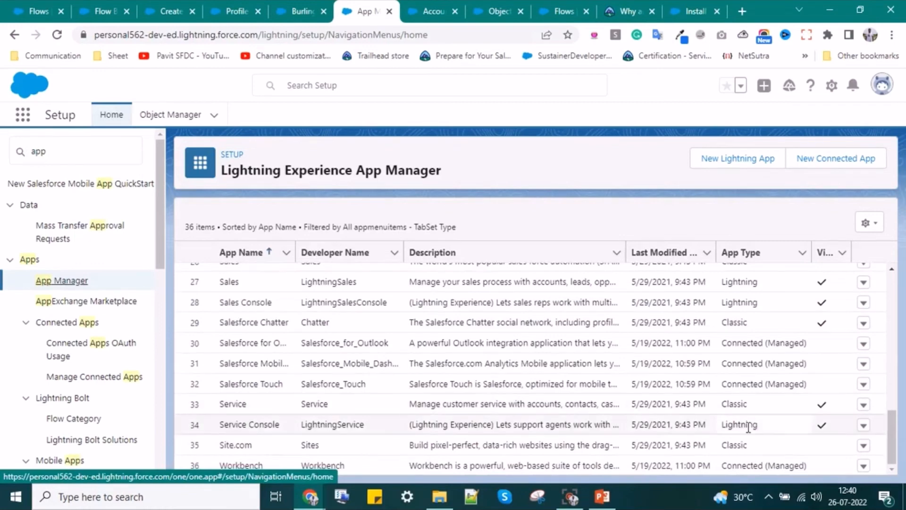
click(863, 430)
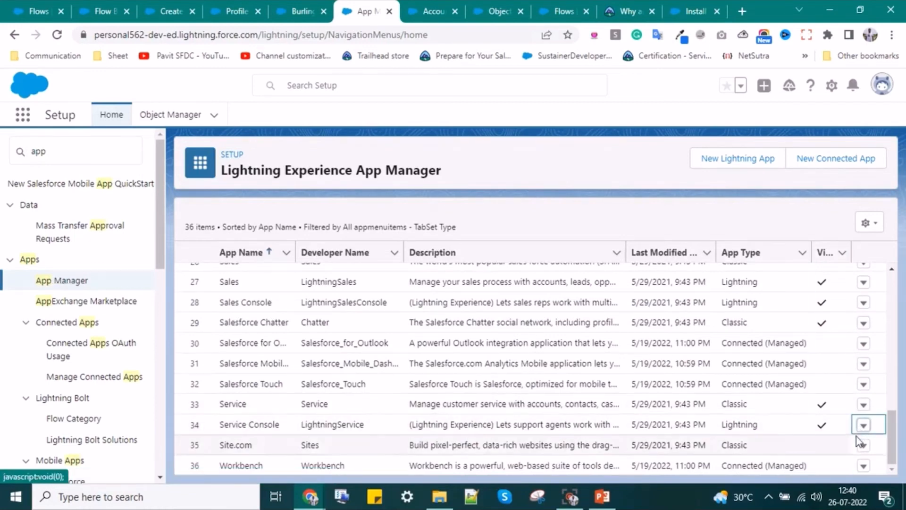
click(820, 452)
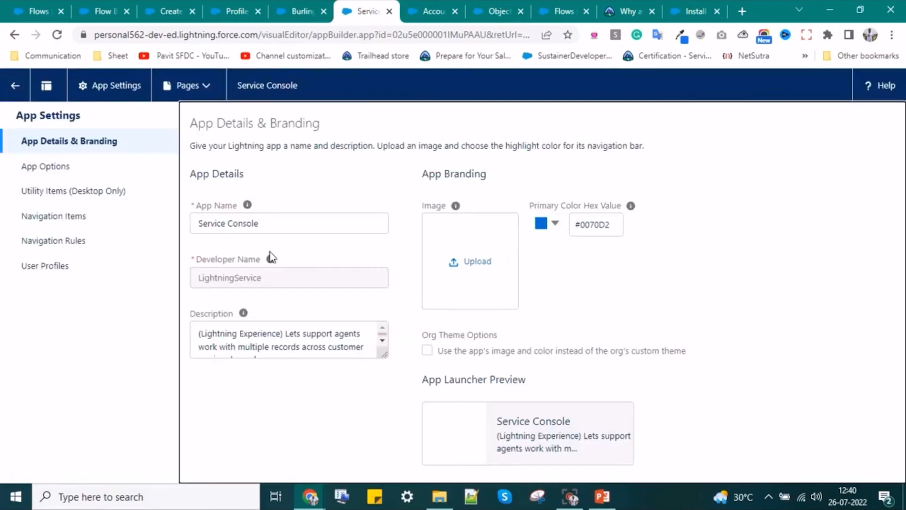
- Add a Flow utility item labelled 'Create Contact' and save it
click(47, 192)
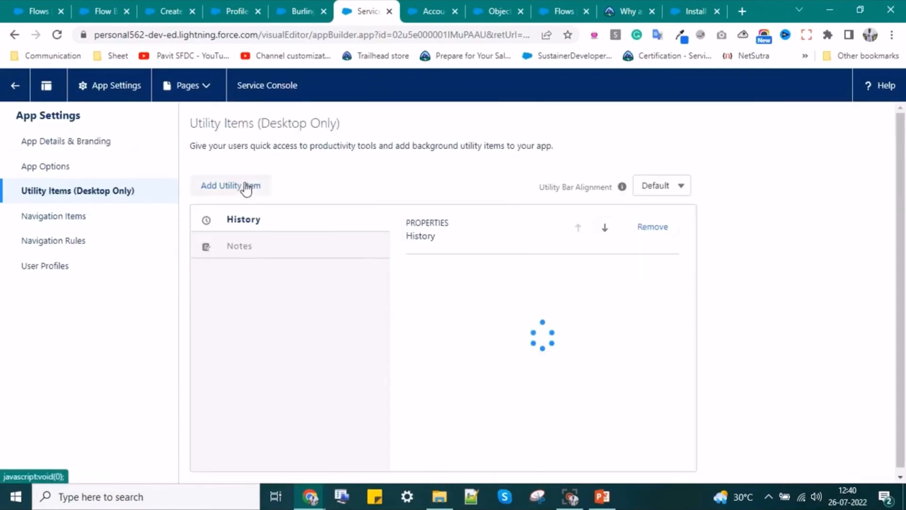
click(231, 188)
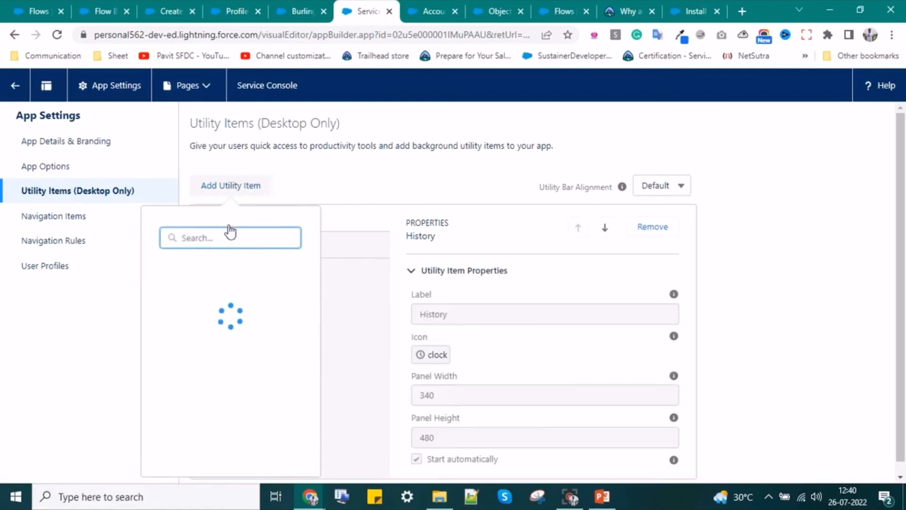
scroll(212, 352, down, 5)
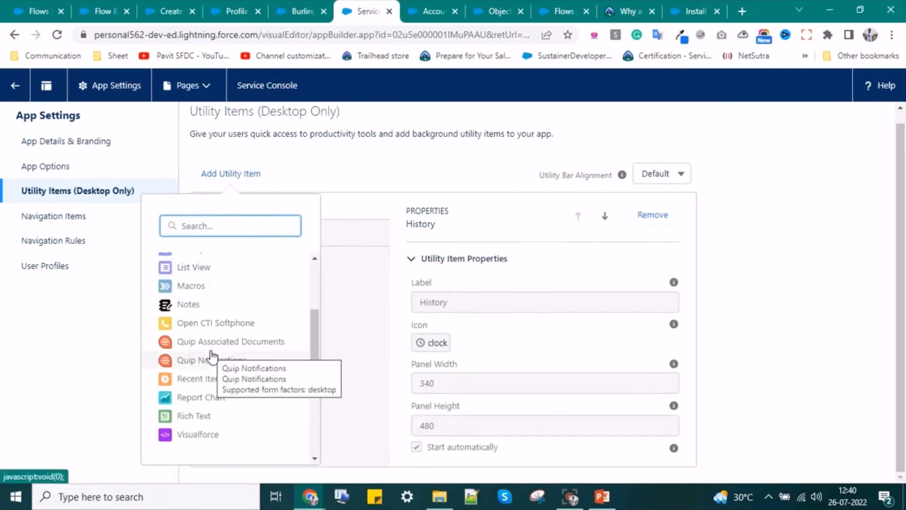
scroll(212, 355, up, 5)
click(211, 317)
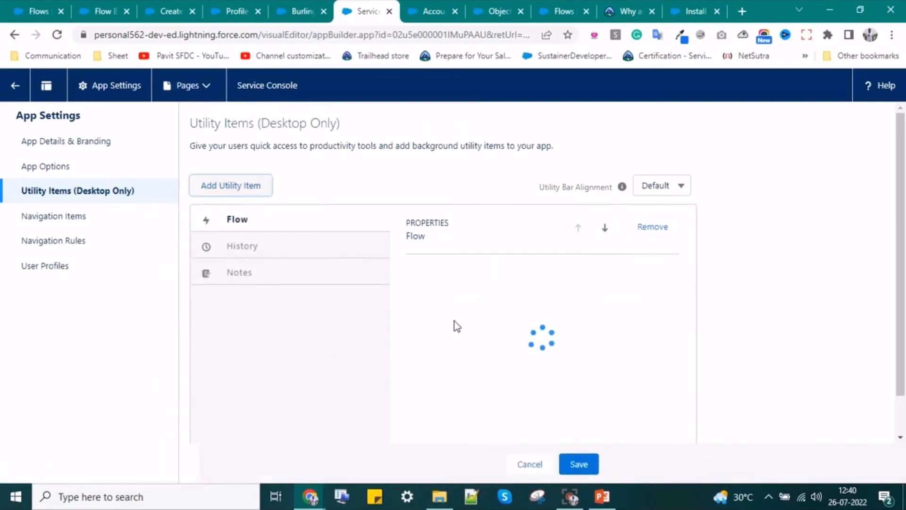
drag(455, 320, 391, 317)
text(Create Contact)
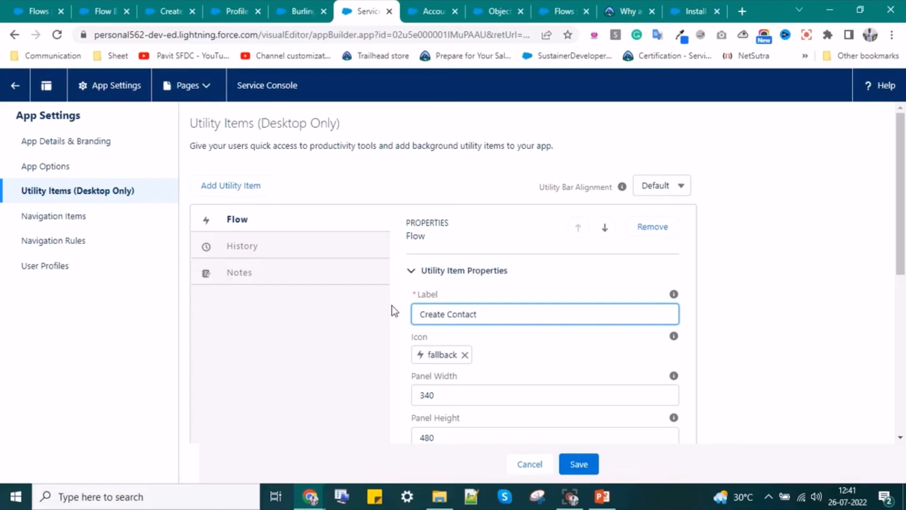
scroll(568, 387, down, 1)
scroll(567, 388, down, 5)
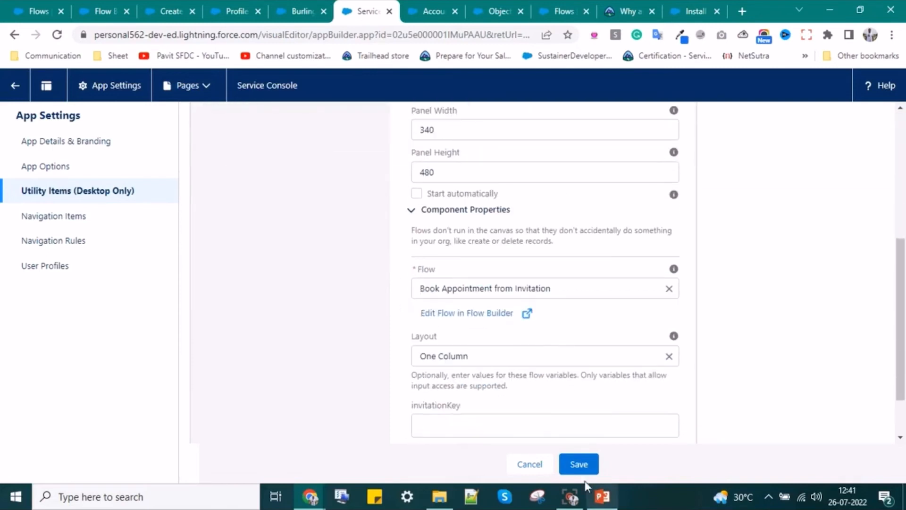
click(580, 465)
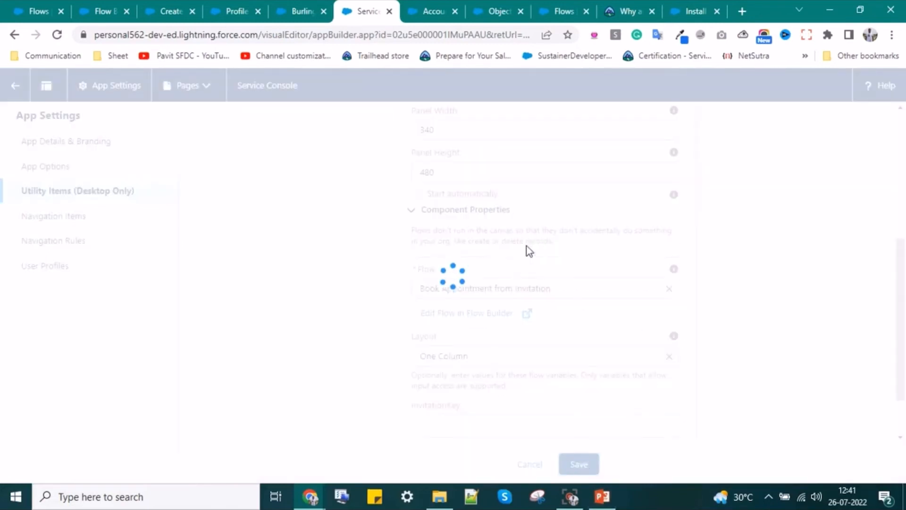
- Replace the utility item's default icon with the adduser icon and save
scroll(622, 297, up, 3)
click(459, 221)
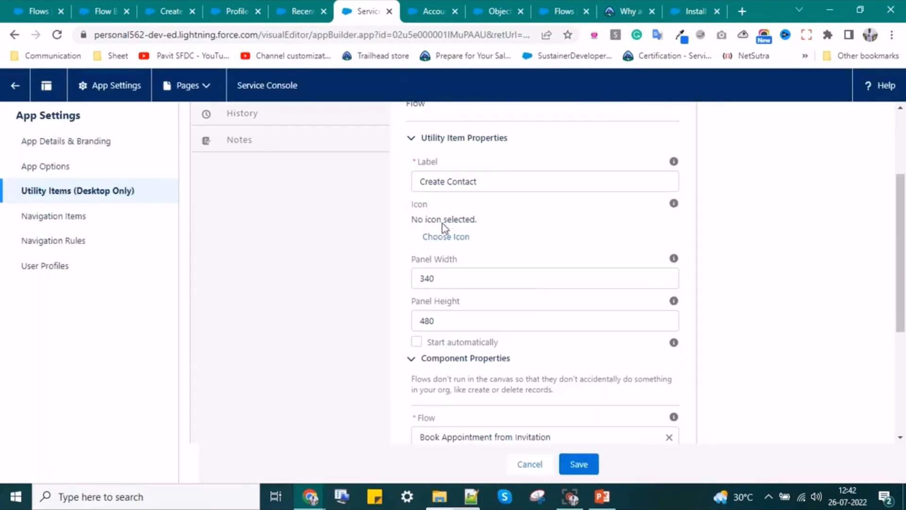
click(448, 236)
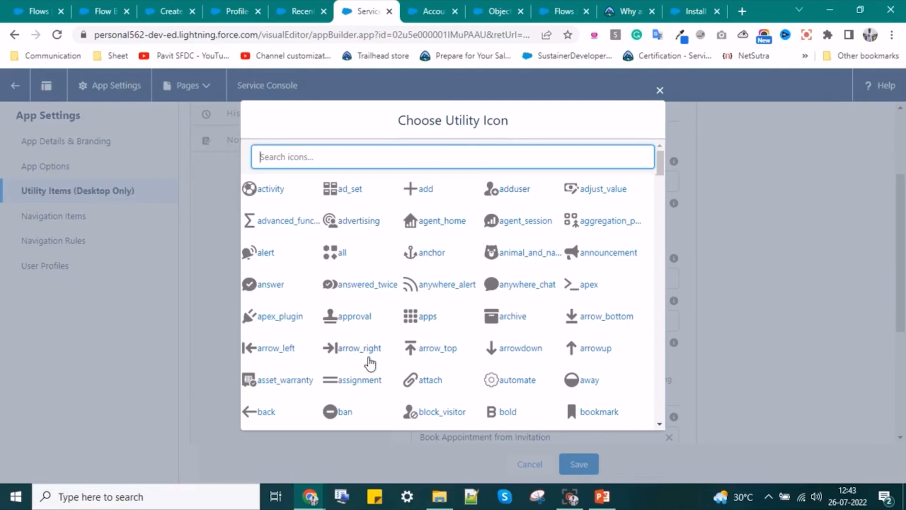
scroll(370, 363, down, 6)
scroll(485, 384, up, 6)
click(503, 201)
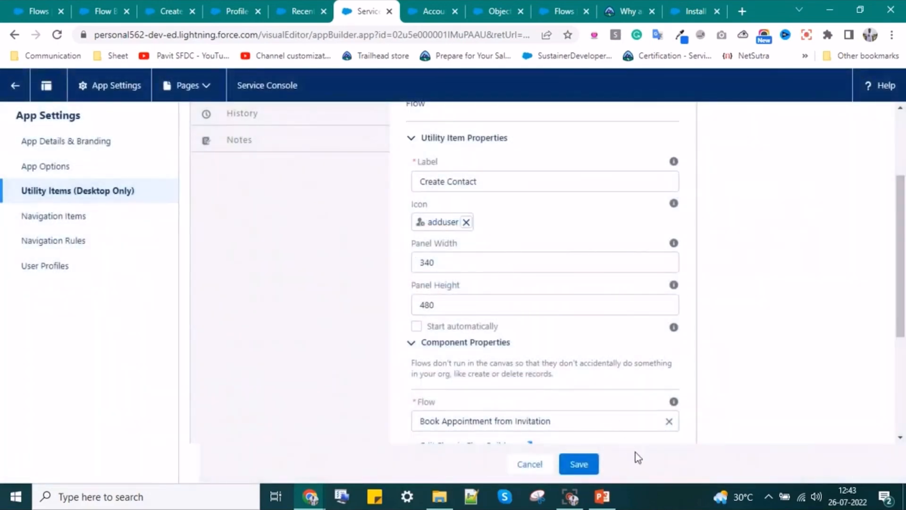
click(590, 470)
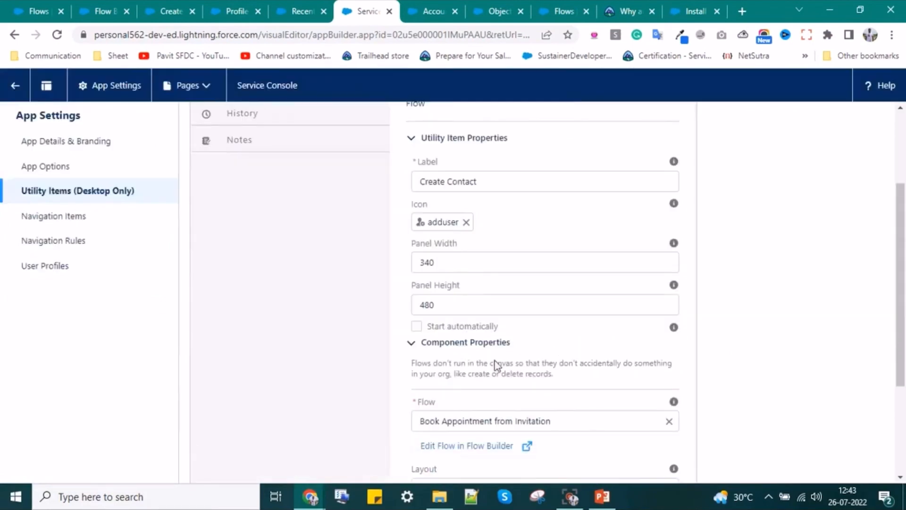
- Assign the Create Contact flow to the utility item, save, and view the Service Console
mouse_move(673, 329)
scroll(582, 363, down, 3)
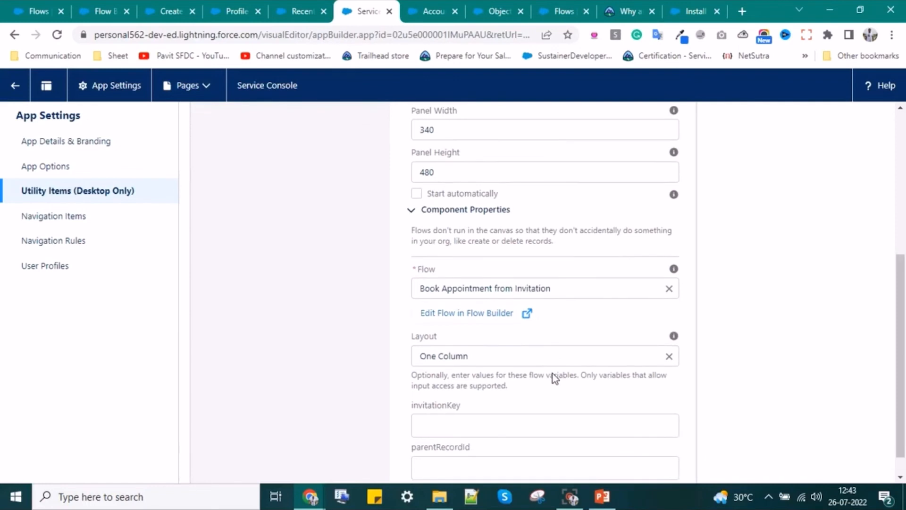
click(668, 289)
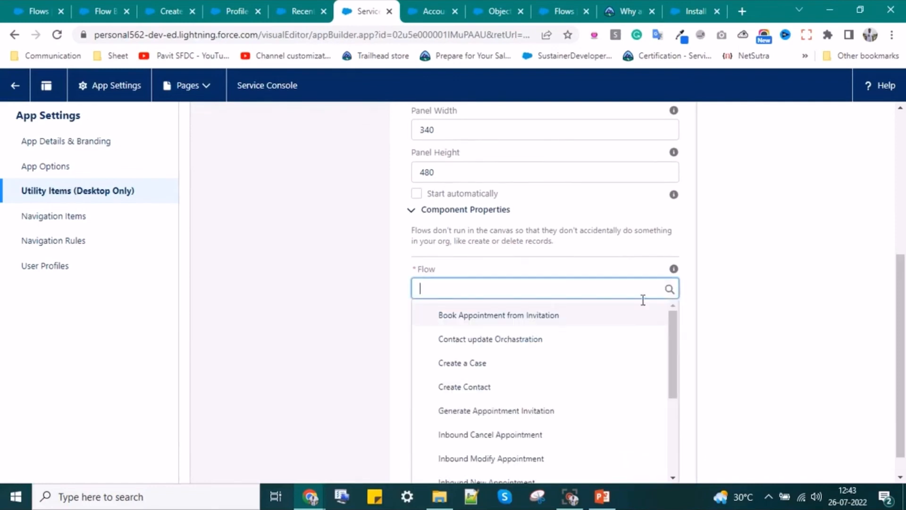
click(466, 388)
scroll(479, 337, down, 1)
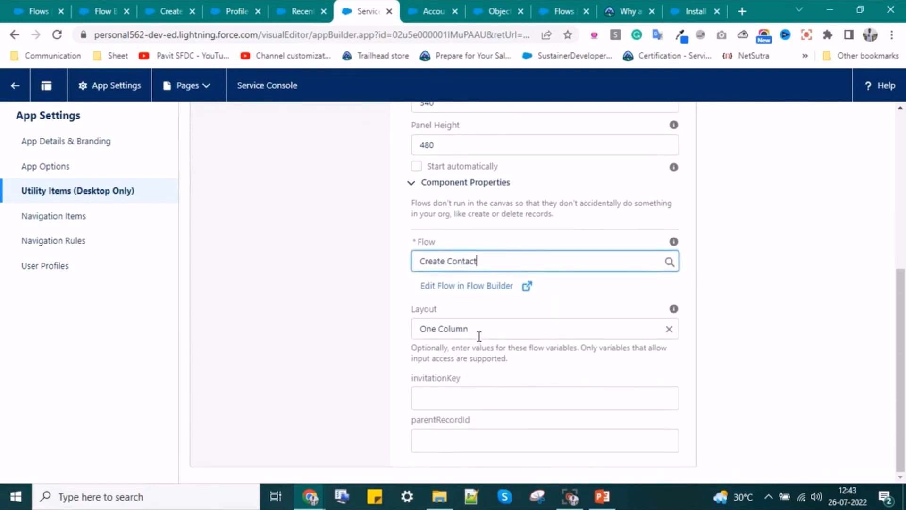
click(580, 464)
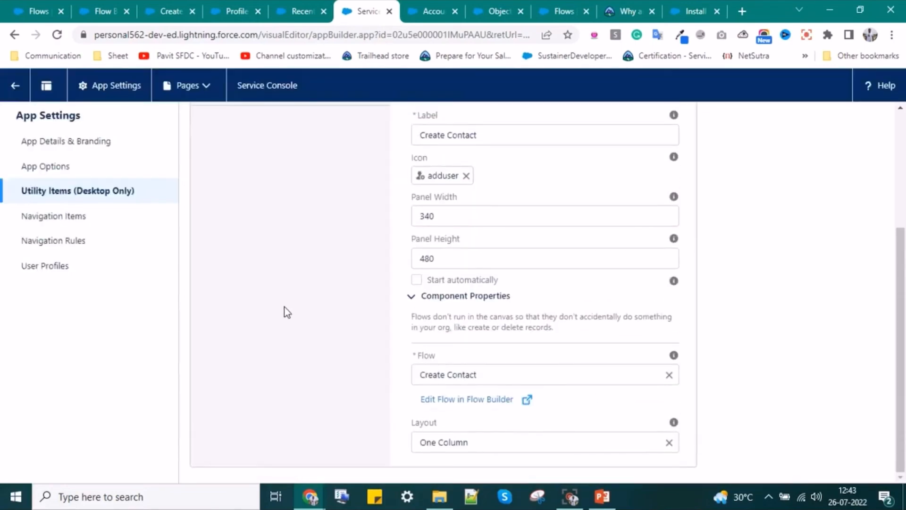
click(289, 7)
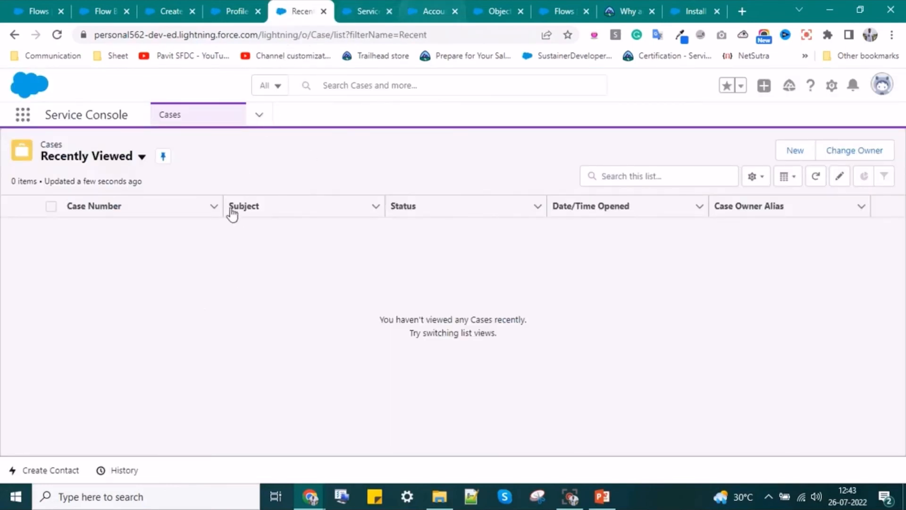
- Start a contact with account Burlington Textiles Corp of America, title Test, and first and last name
click(53, 470)
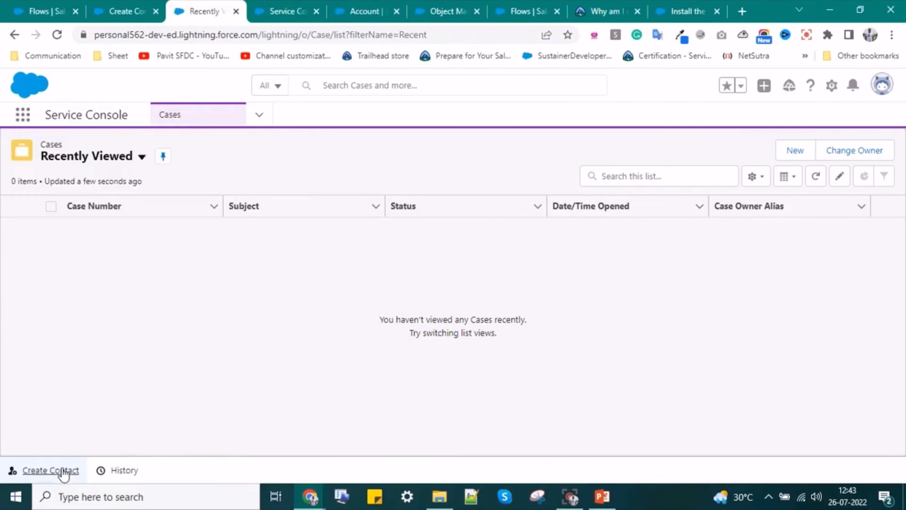
click(63, 471)
click(79, 222)
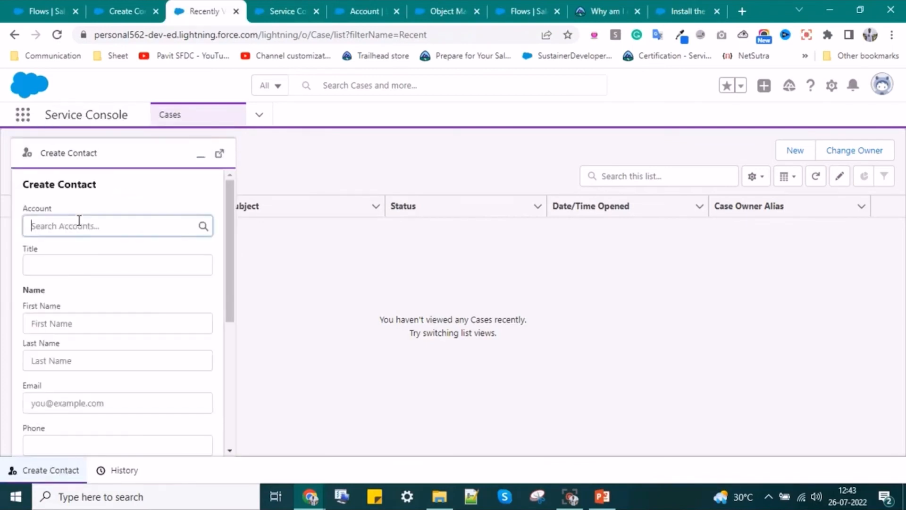
click(78, 270)
click(90, 272)
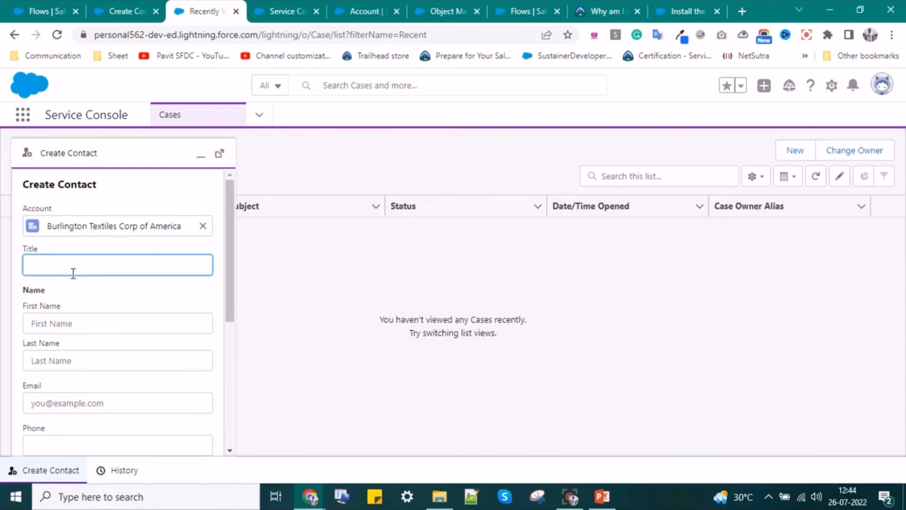
text(Test)
click(75, 321)
text(New K)
click(68, 352)
text(1)
- Enter the contact's e-mail address and phone number
scroll(67, 352, down, 1)
click(67, 330)
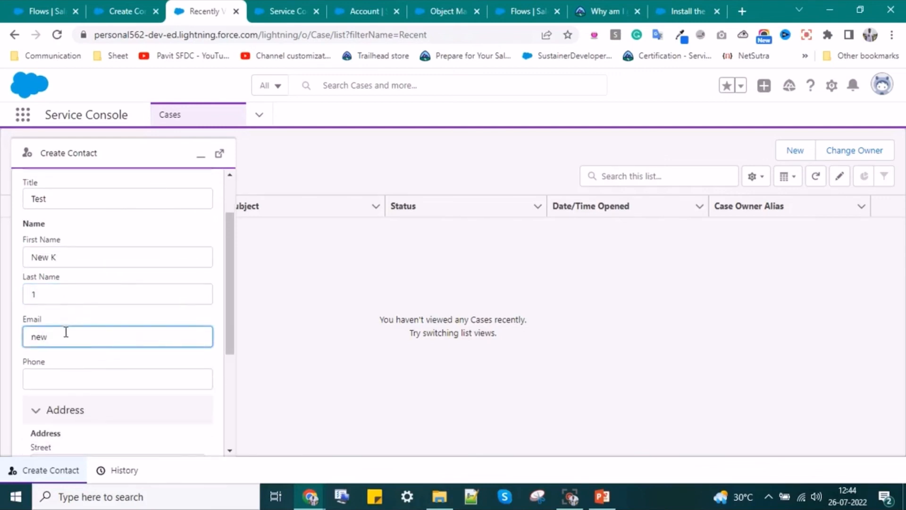
click(82, 372)
text(99999999)
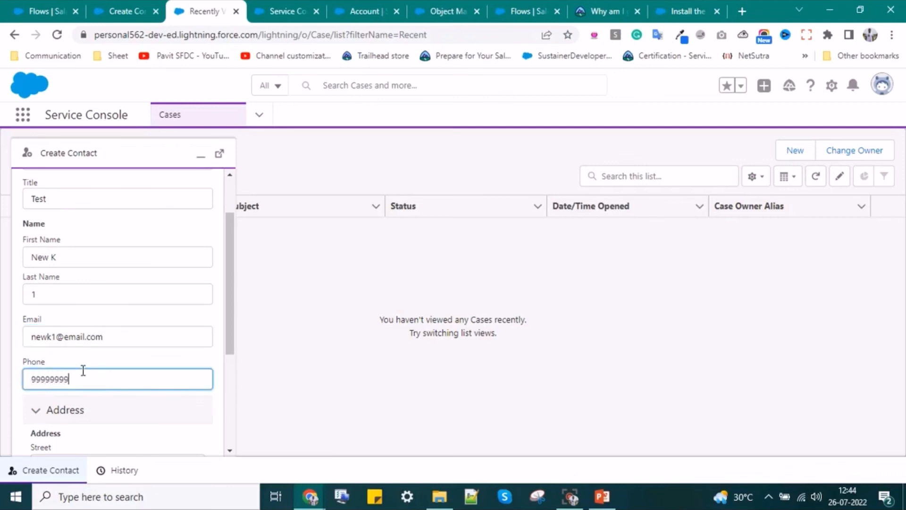
- Fill in the contact's street, city, state, country and postal code
scroll(83, 370, down, 3)
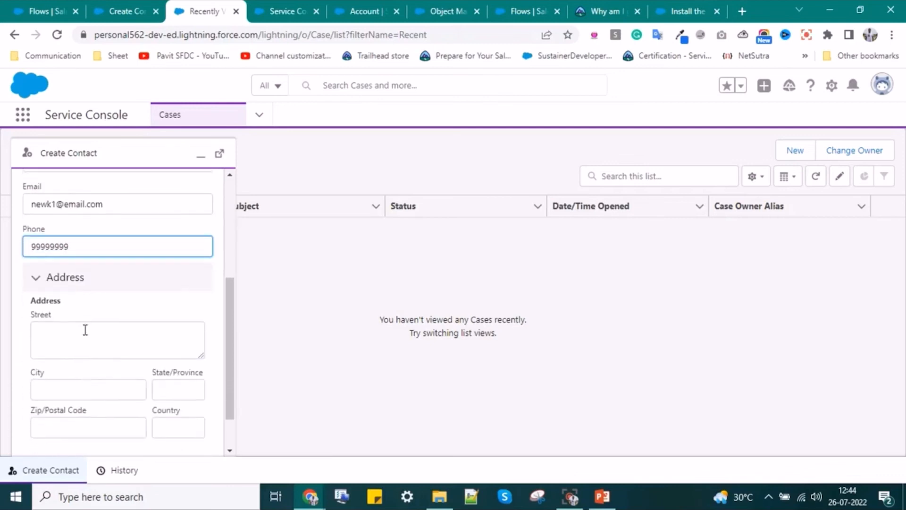
click(86, 326)
text(te)
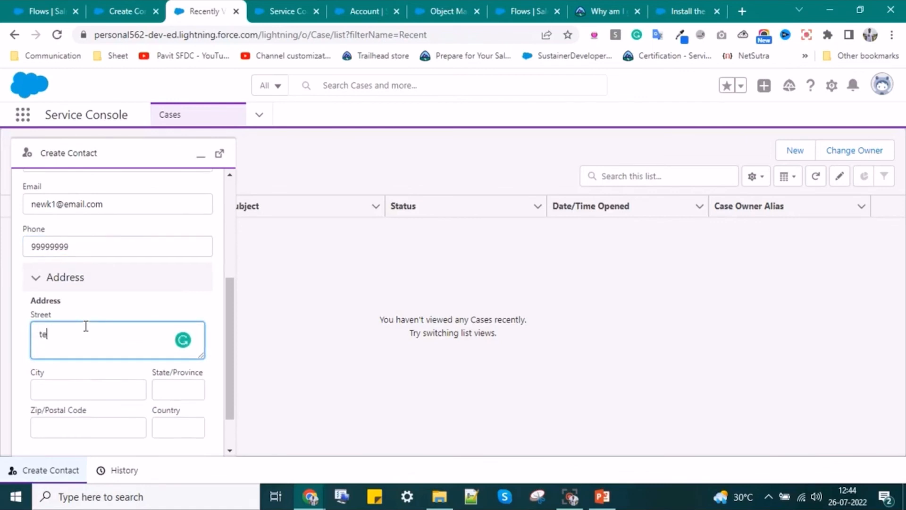
text(stk)
click(81, 379)
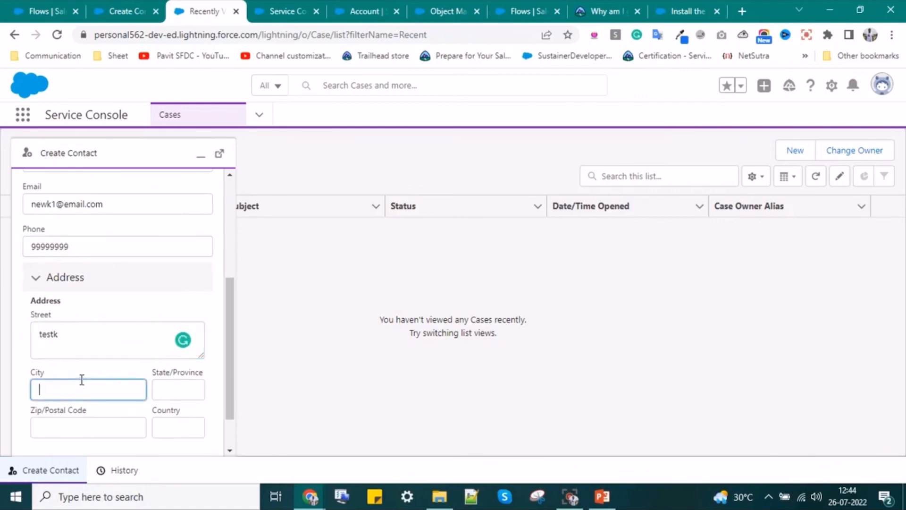
click(62, 336)
drag(62, 336, 22, 335)
key(ctrl+c)
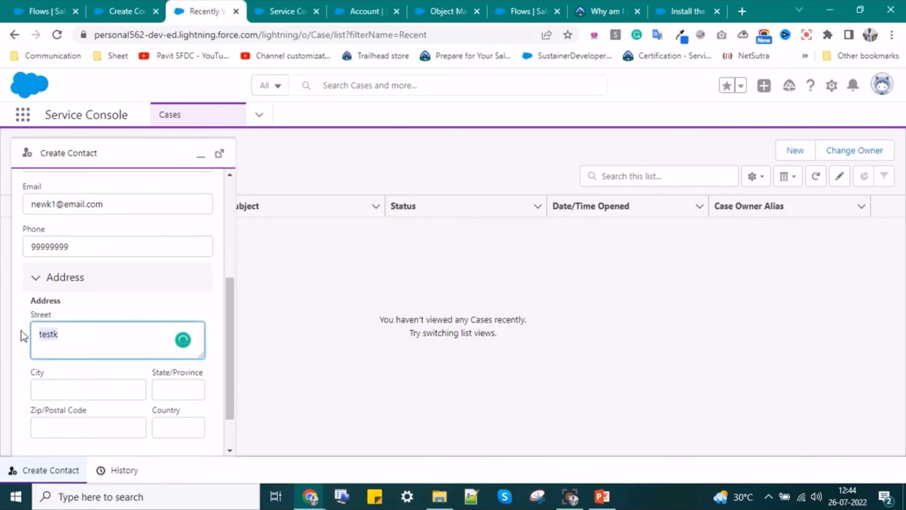
click(85, 384)
key(ctrl+v)
click(180, 390)
text(UP)
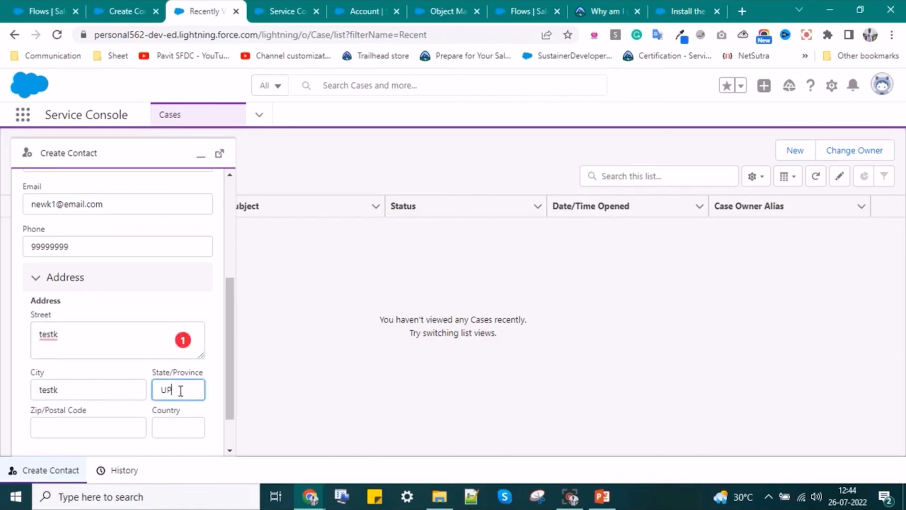
click(170, 425)
text(India)
click(104, 435)
text(201010)
- Submit the contact and finish the flow after the success message
scroll(137, 422, down, 1)
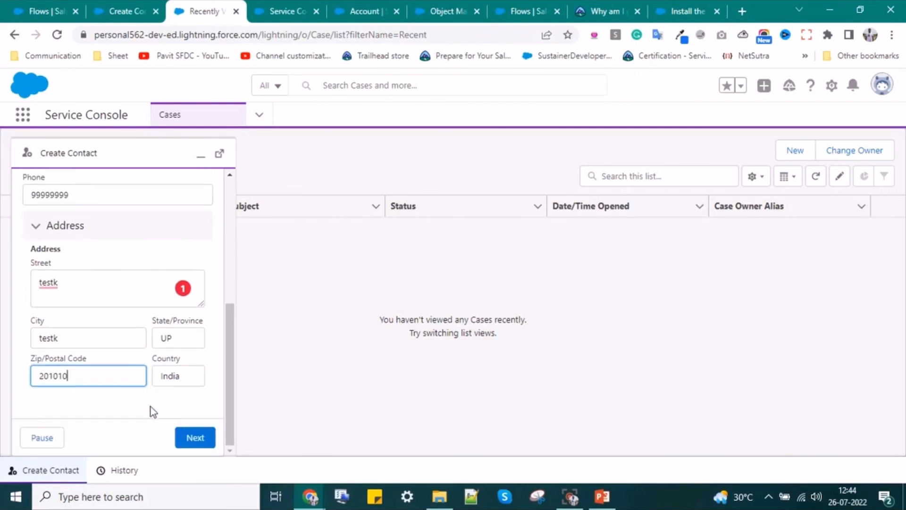
click(195, 437)
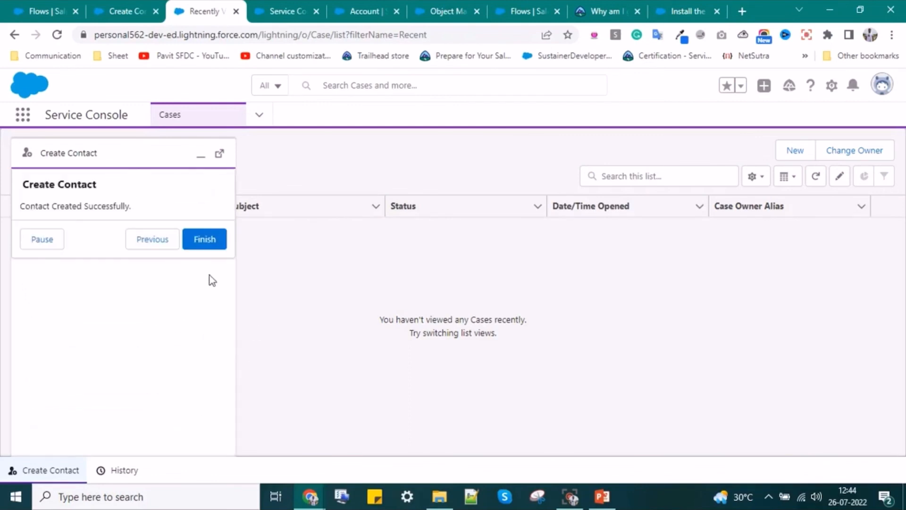
click(203, 244)
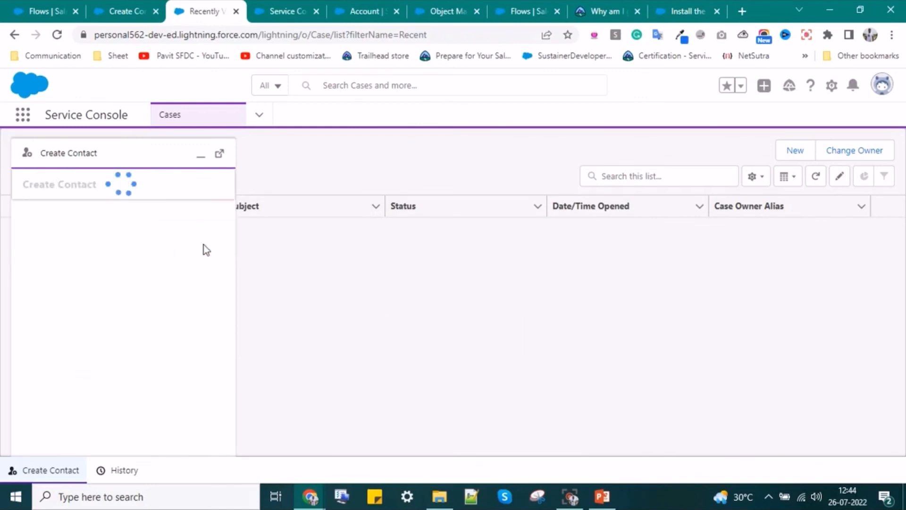
- Minimize the utility panel and open the newly created contact from the Contacts list
click(201, 156)
click(260, 116)
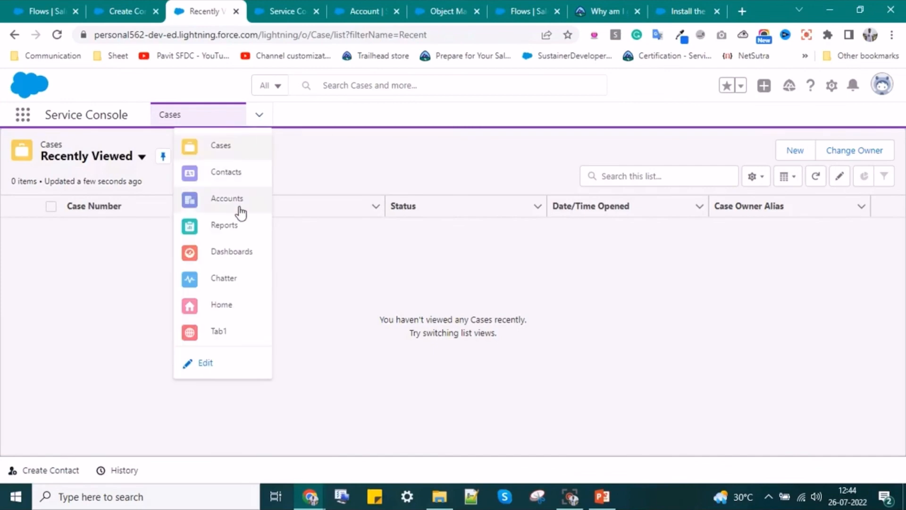
click(225, 180)
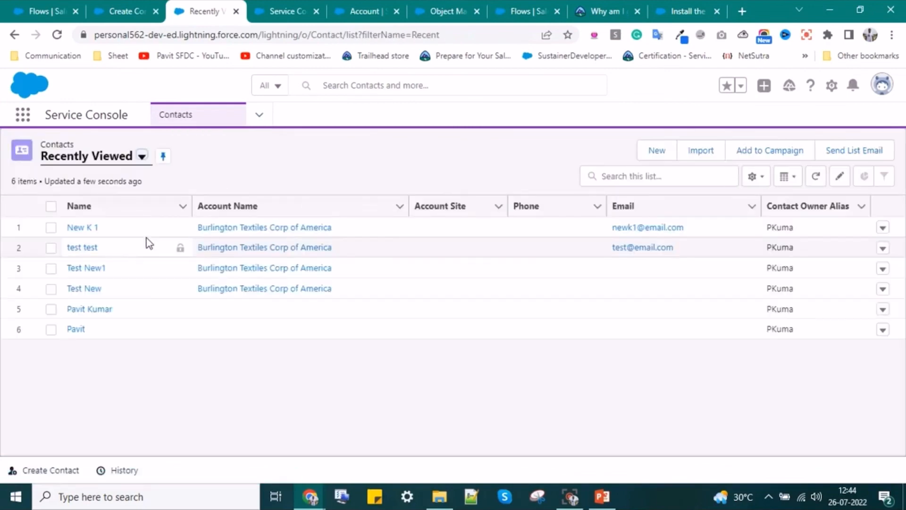
click(80, 228)
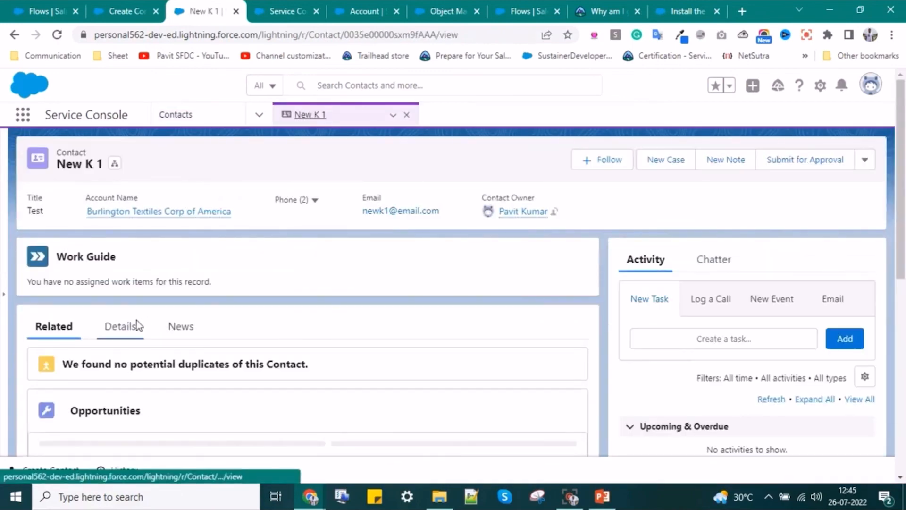
- Review the contact's Details fields, then underline 'orchestrator' on the screen-flow slide
click(123, 326)
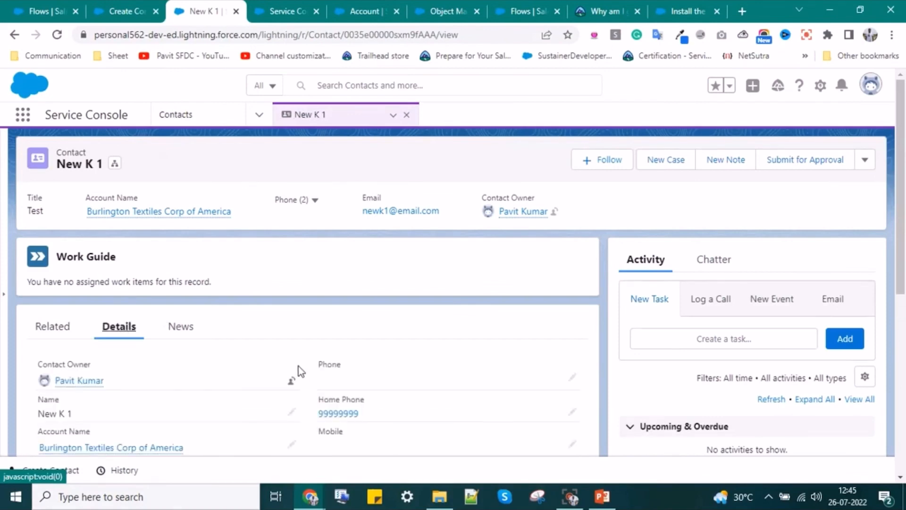
scroll(299, 370, down, 3)
scroll(294, 376, down, 3)
scroll(295, 376, down, 2)
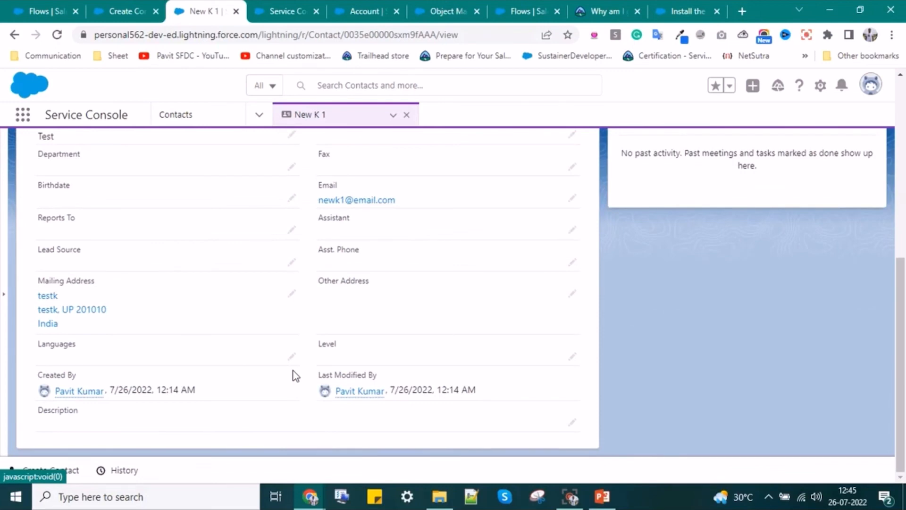
scroll(295, 376, up, 3)
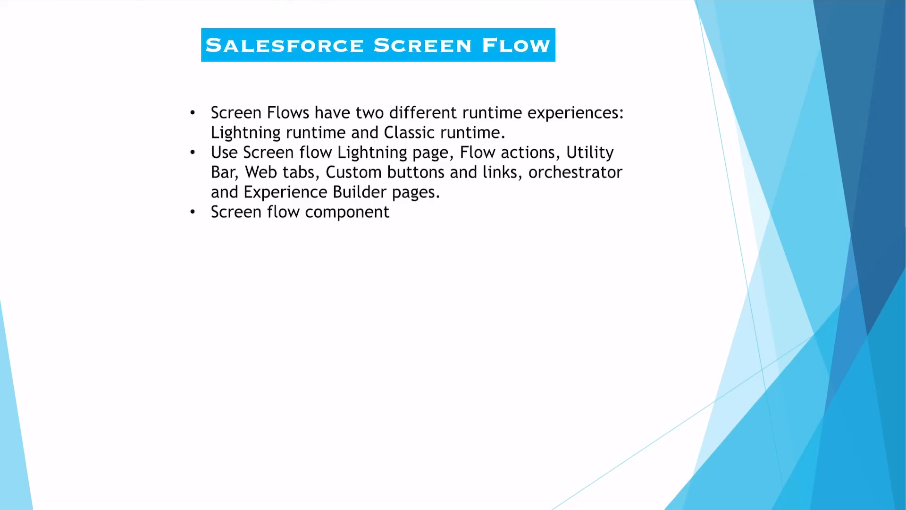
mouse_move(521, 175)
mouse_down()
mouse_move(518, 186)
mouse_move(631, 183)
mouse_up()
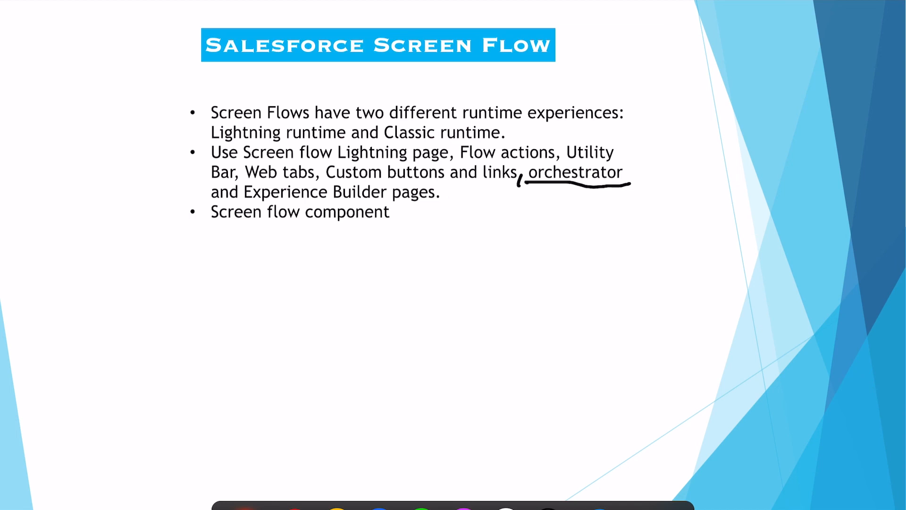
- Underline 'Experience Builder pages' and 'Lightning page' on the slide with the pen
drag(236, 198, 445, 206)
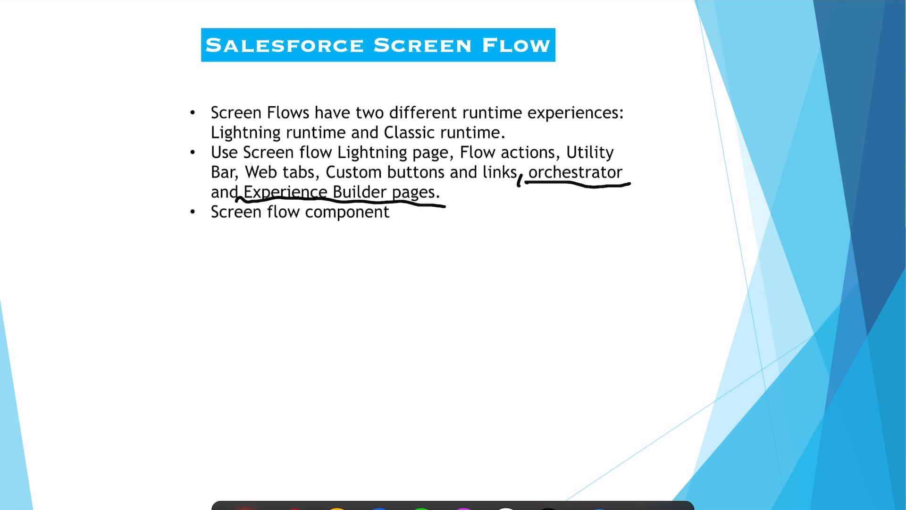
drag(335, 163, 452, 156)
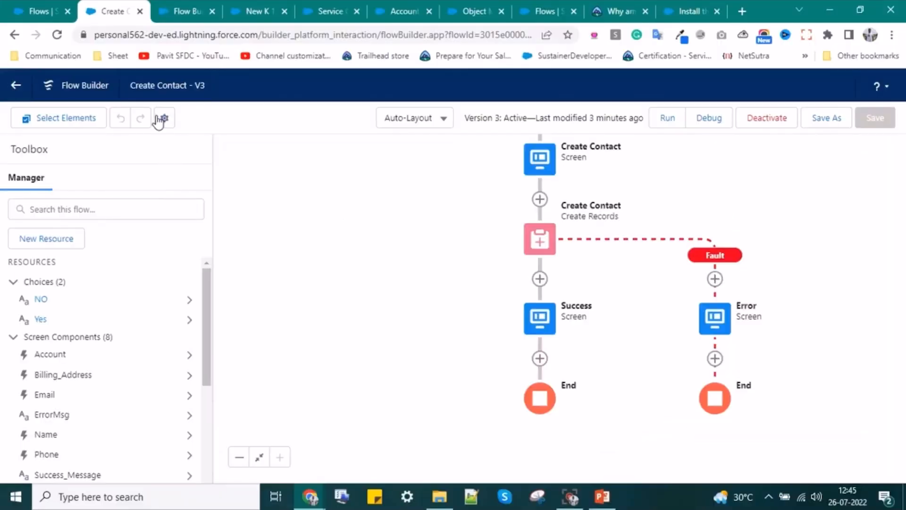
- Open Create Contact V3's version properties and expand the advanced settings showing Screen Flow type
click(164, 119)
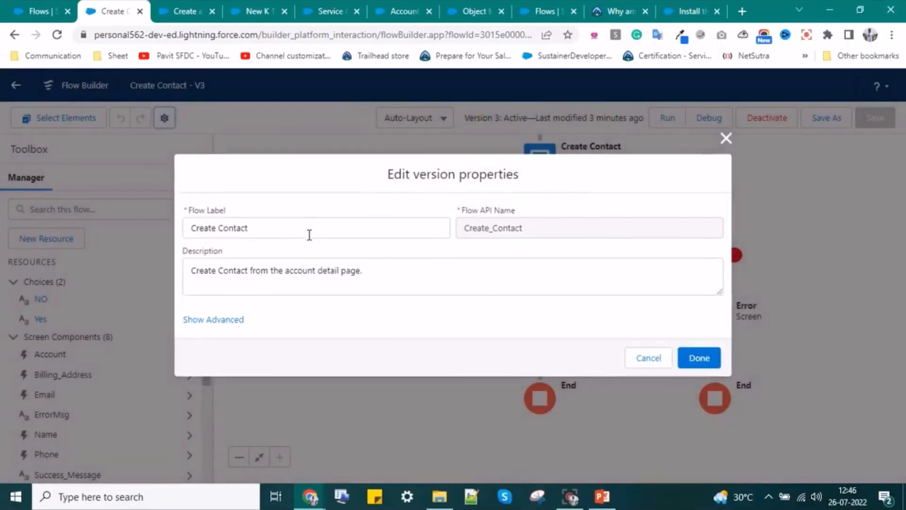
click(225, 321)
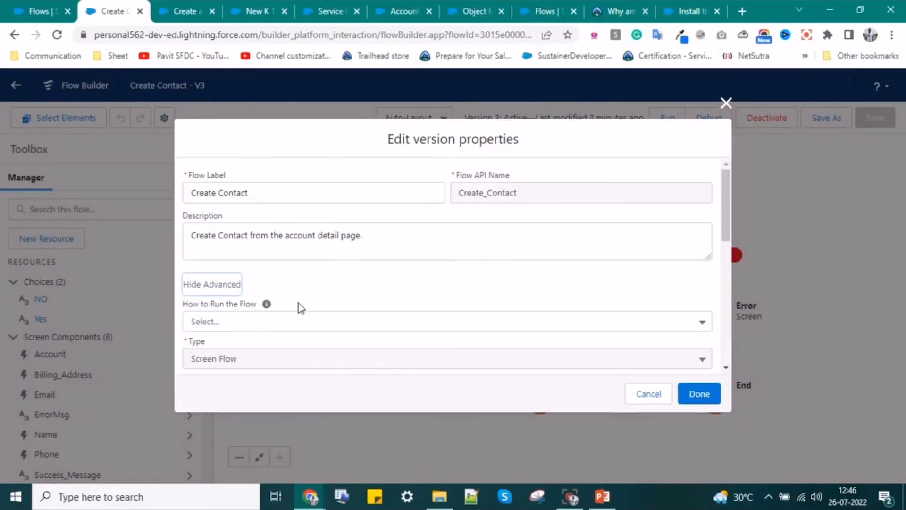
scroll(299, 307, down, 5)
scroll(300, 305, up, 5)
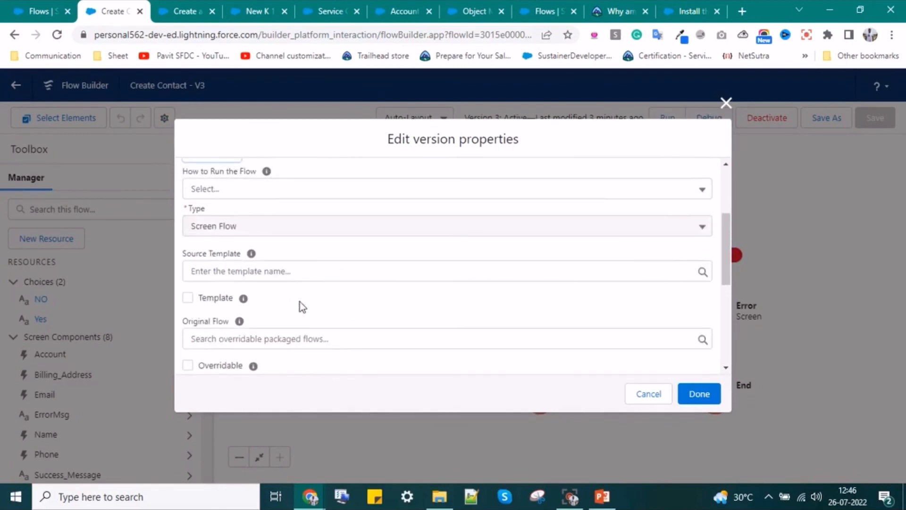
scroll(300, 305, down, 4)
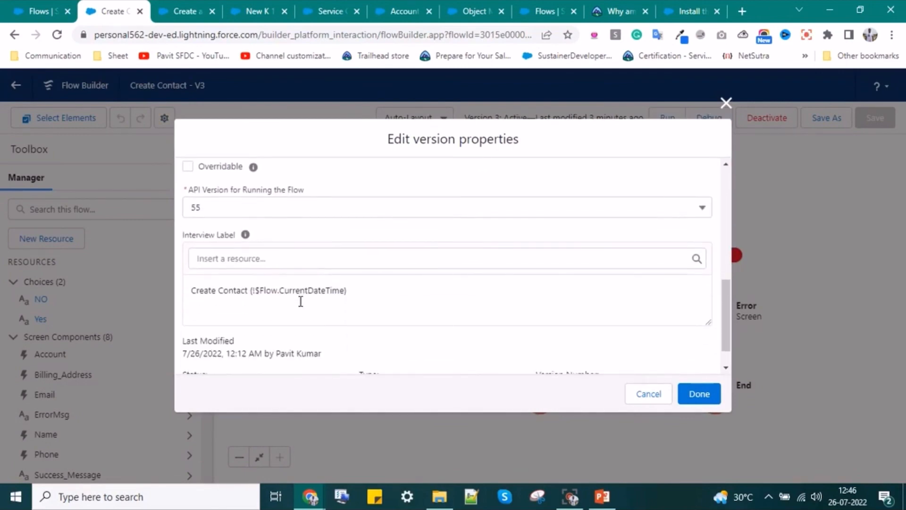
scroll(300, 305, down, 1)
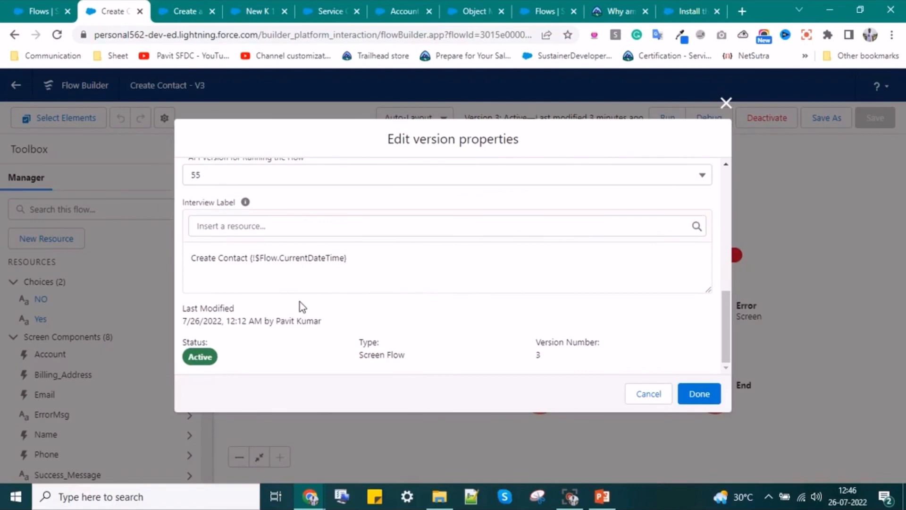
scroll(300, 307, up, 4)
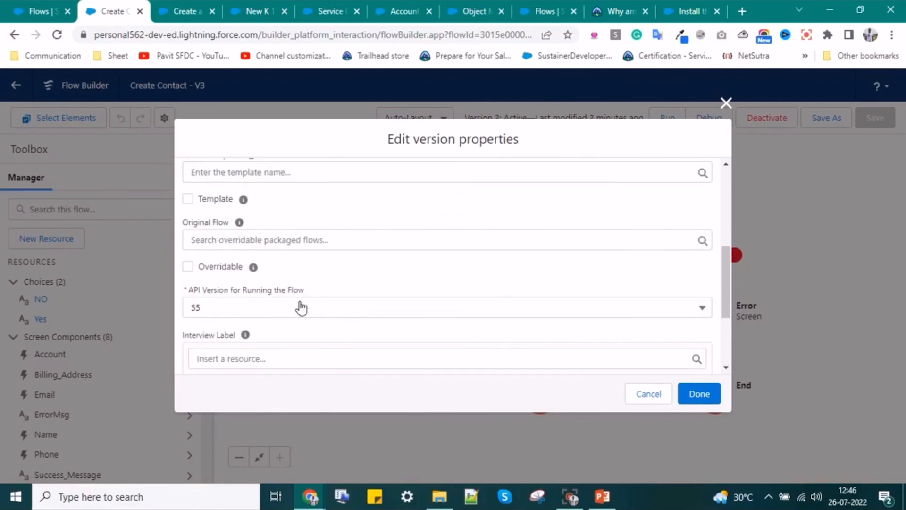
mouse_move(253, 267)
scroll(264, 319, up, 2)
mouse_move(253, 335)
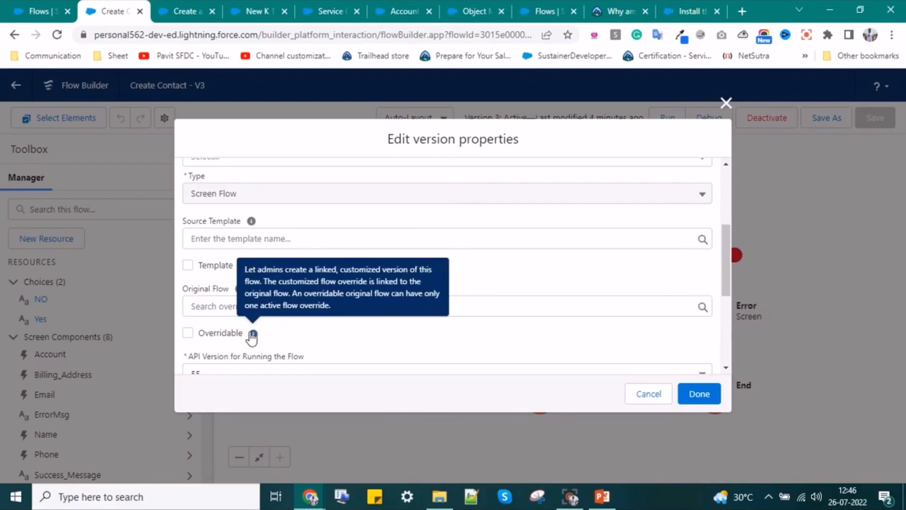
scroll(252, 335, up, 4)
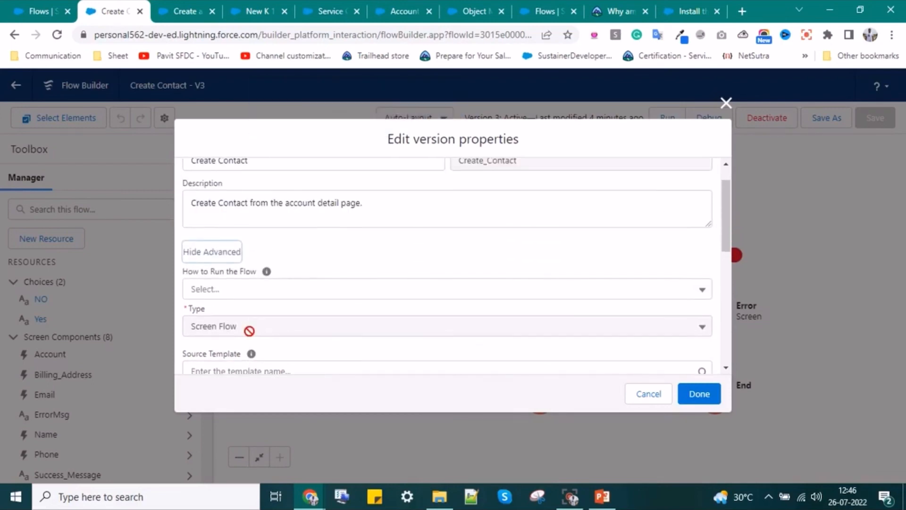
click(236, 290)
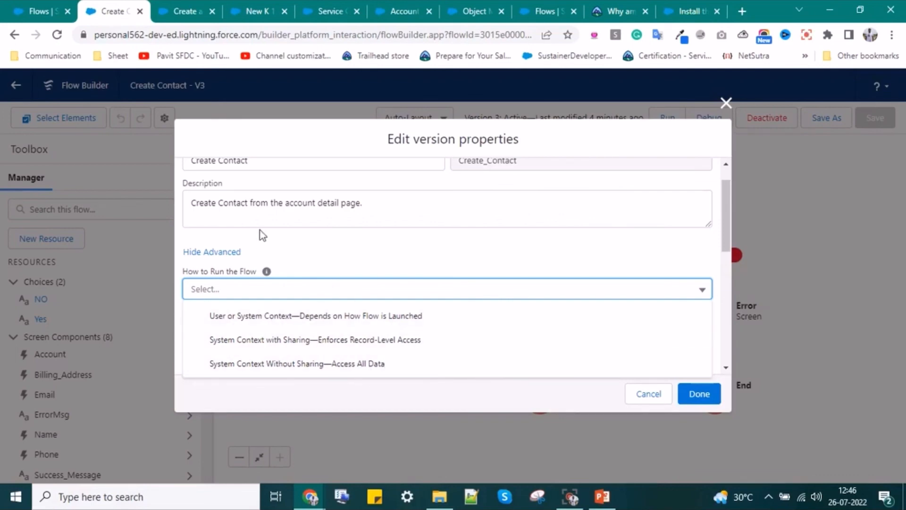
- Set How to Run the Flow to System Context Without Sharing—Access All Data
click(320, 256)
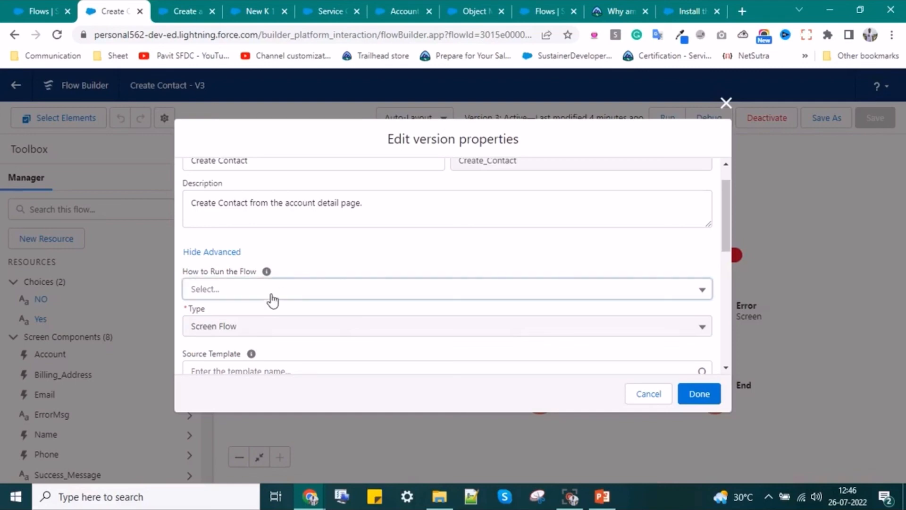
click(257, 290)
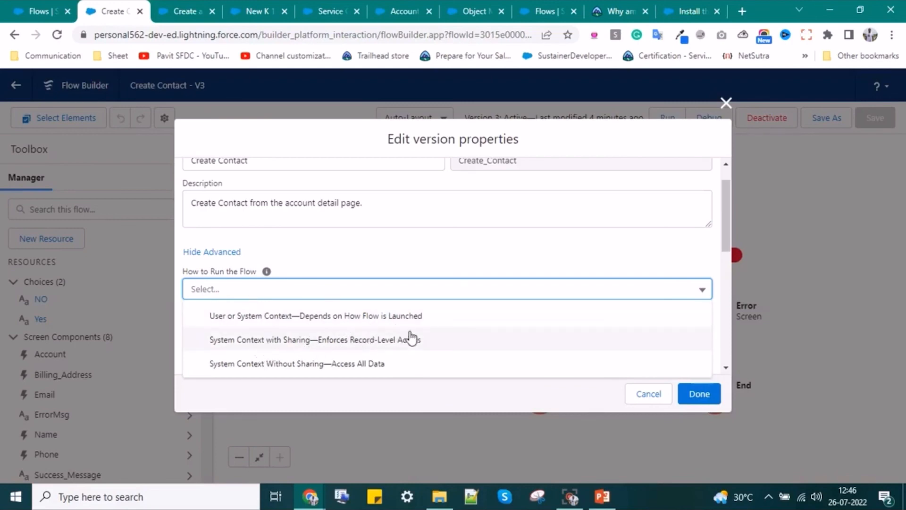
click(364, 366)
click(291, 296)
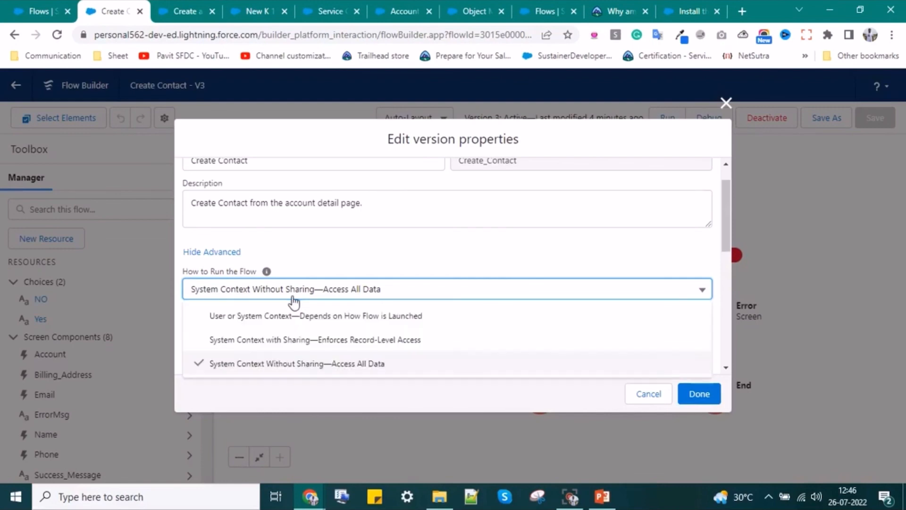
click(324, 367)
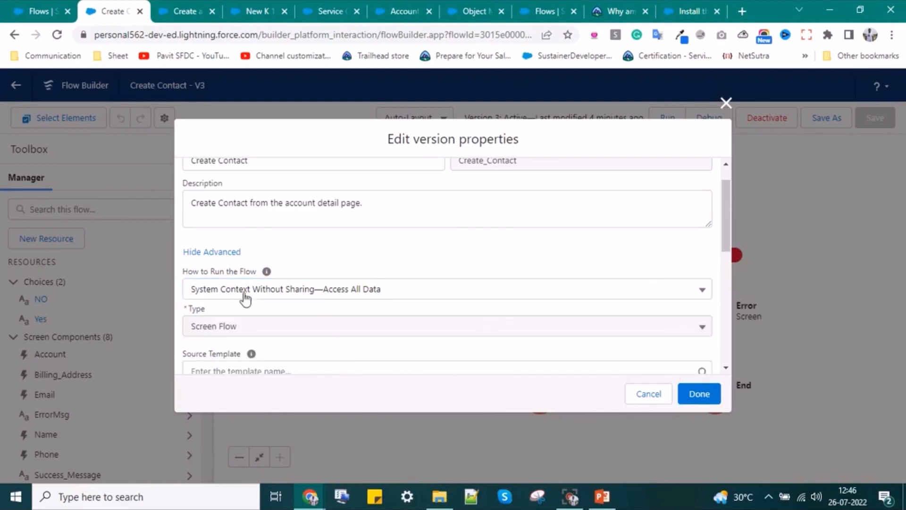
scroll(279, 338, down, 2)
click(220, 302)
click(342, 333)
click(219, 302)
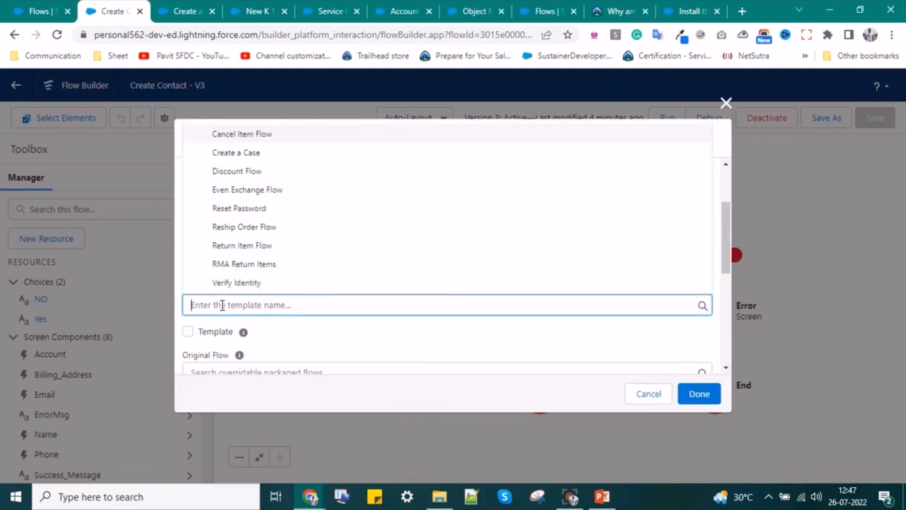
click(375, 343)
drag(376, 343, 280, 354)
scroll(280, 354, down, 2)
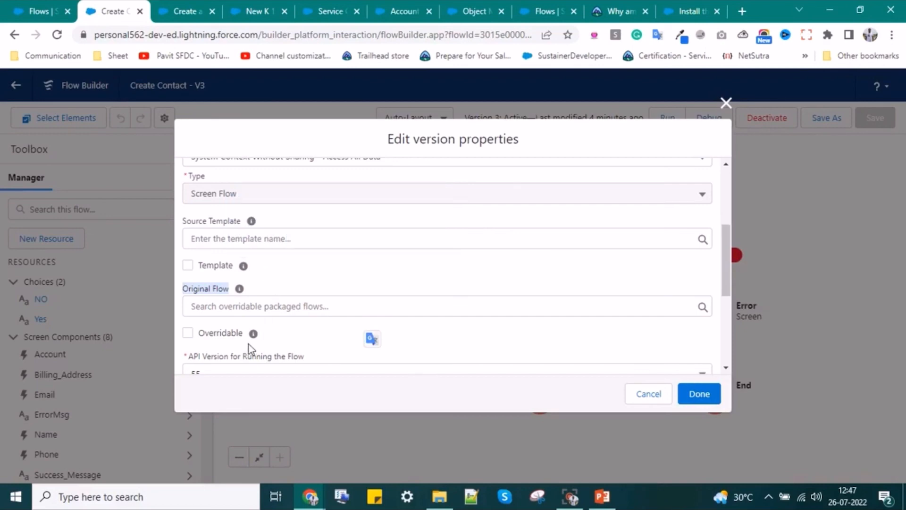
mouse_move(255, 336)
scroll(271, 349, down, 4)
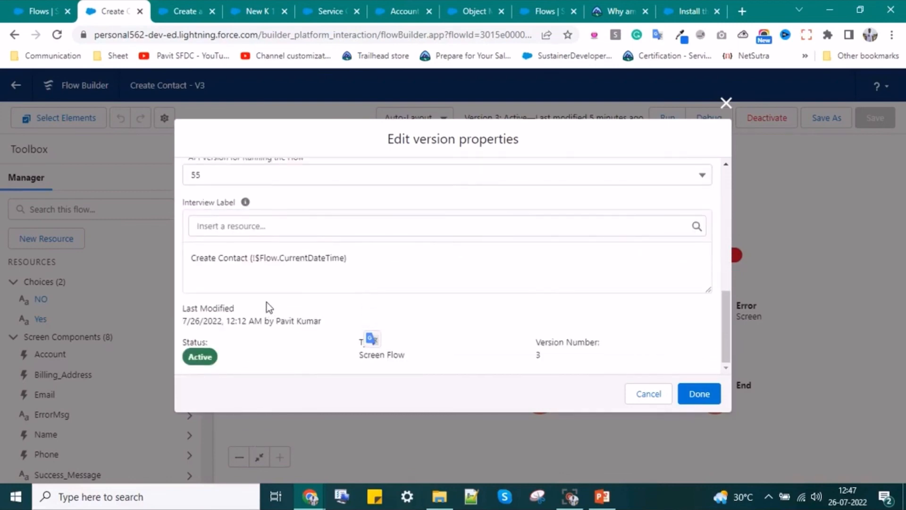
scroll(270, 326, up, 3)
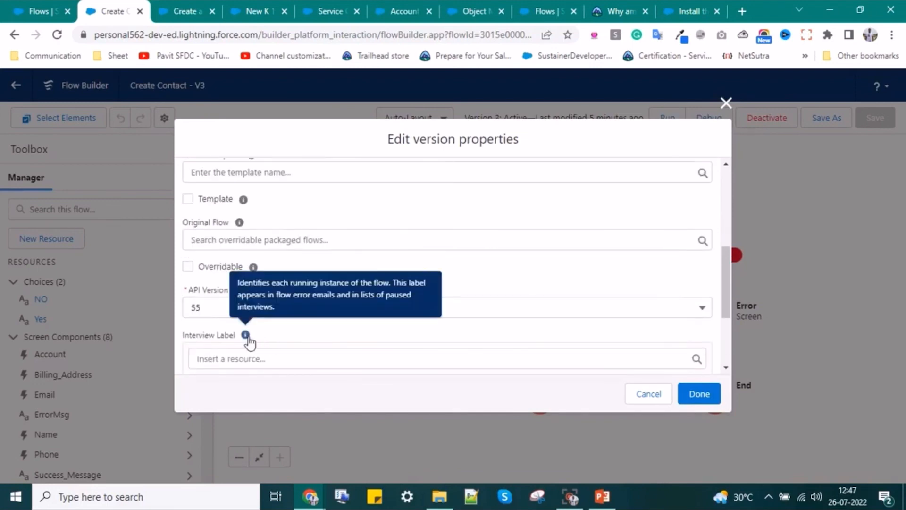